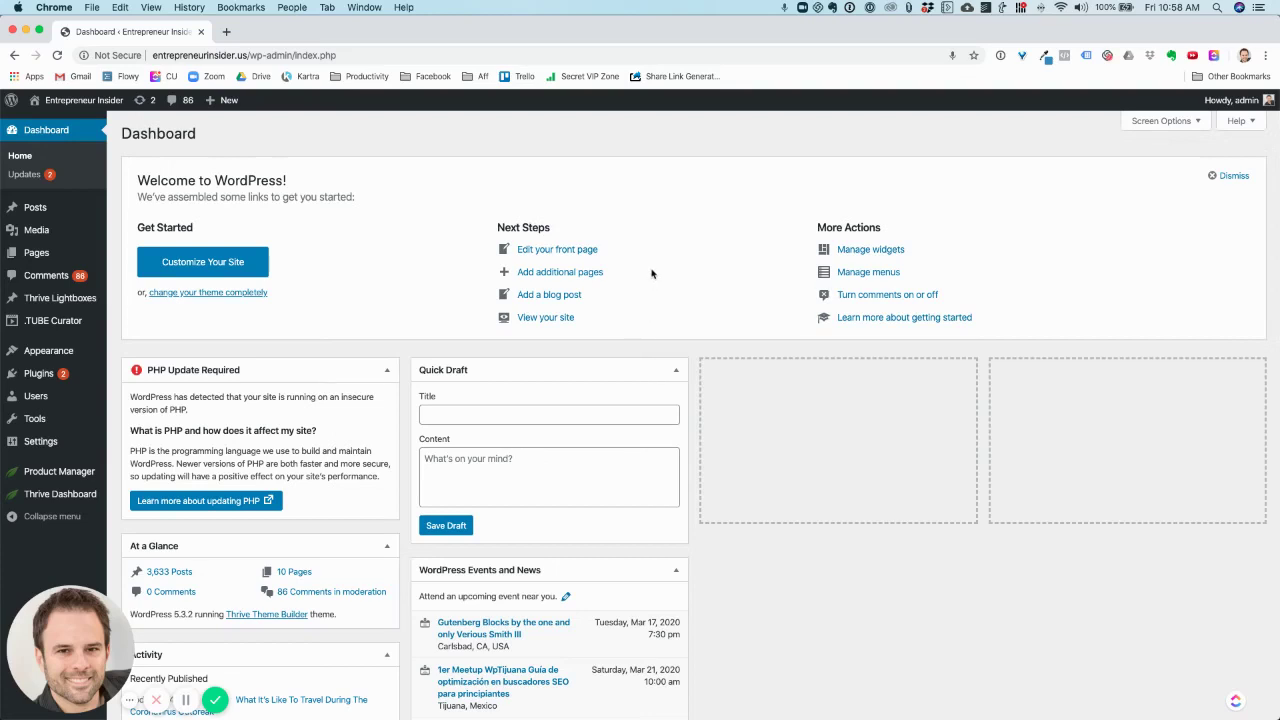
# - Open the Thrive Product Manager and review the Shapeshift theme under Thrive Theme Builder Themes
pyautogui.click(55, 473)
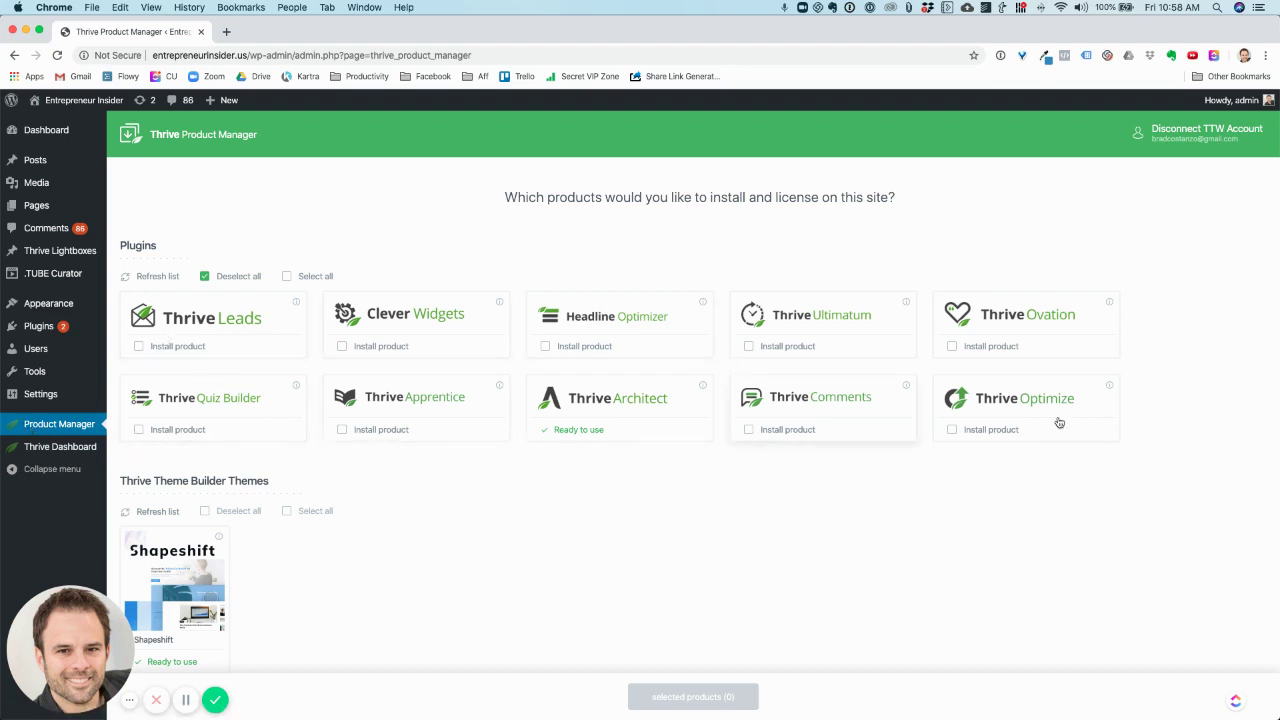
pyautogui.scroll(-2, 343, 437)
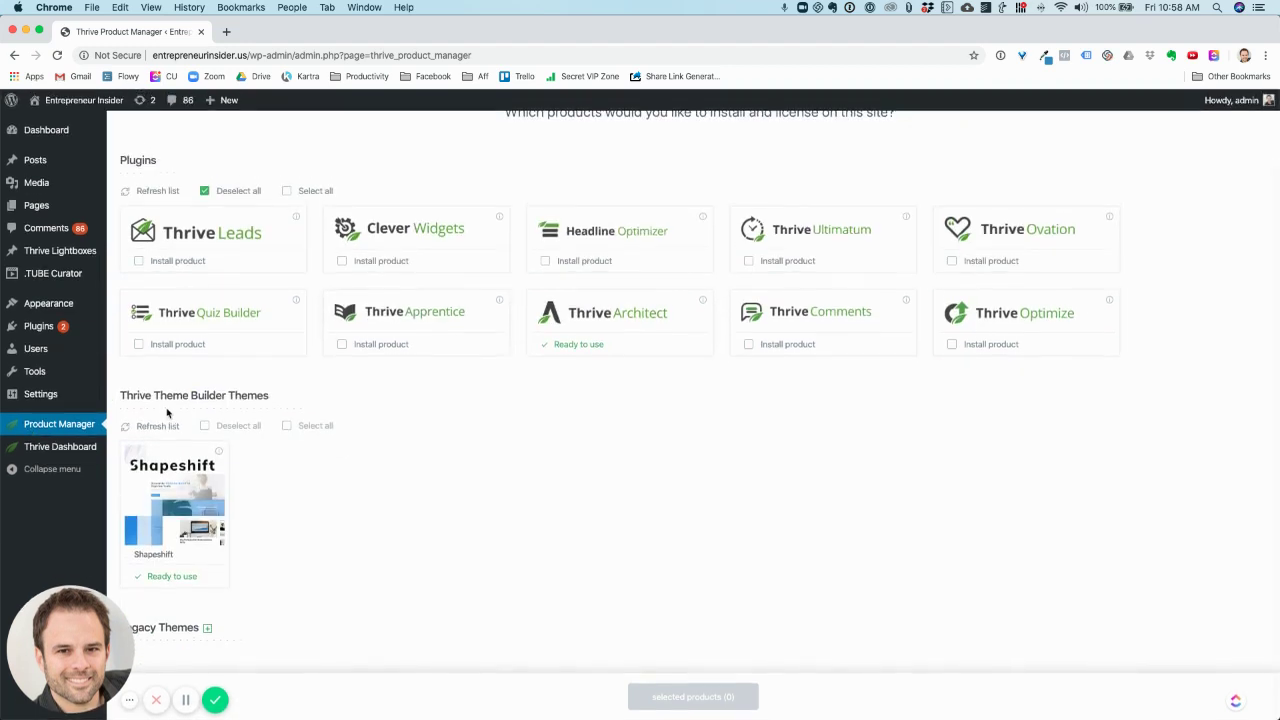
pyautogui.moveTo(129, 397); pyautogui.dragTo(284, 404)
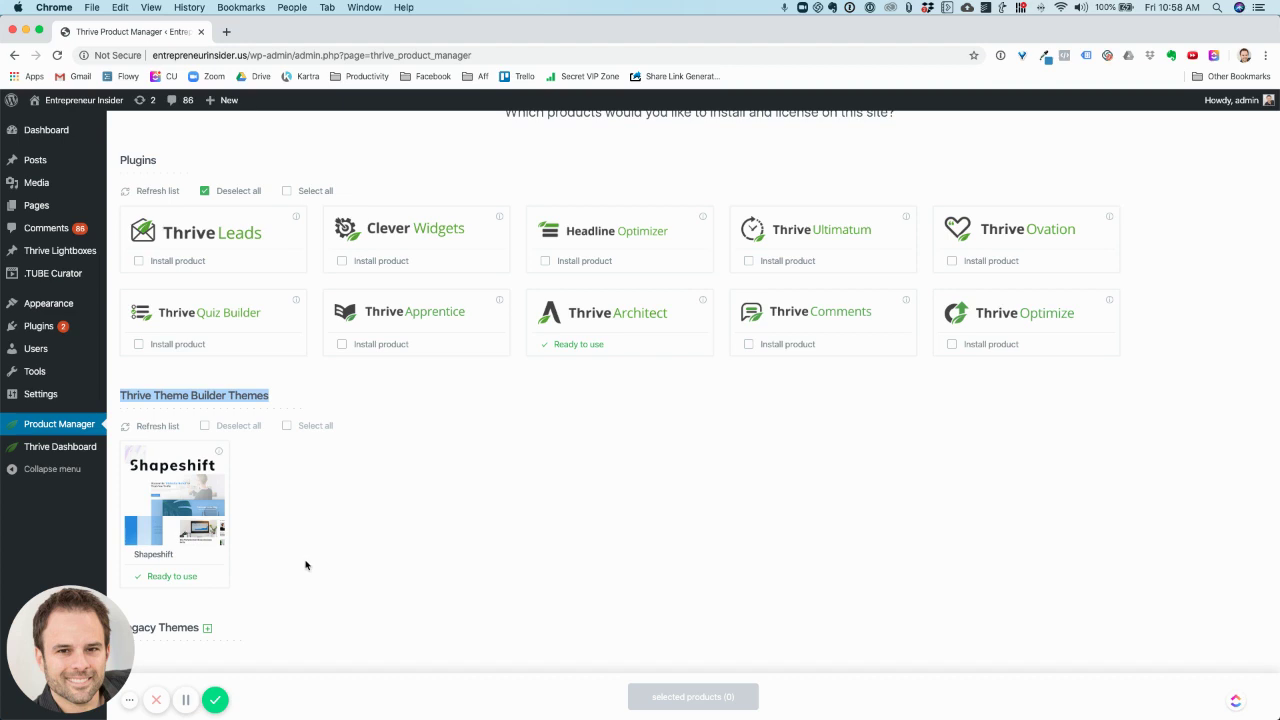
pyautogui.click(175, 580)
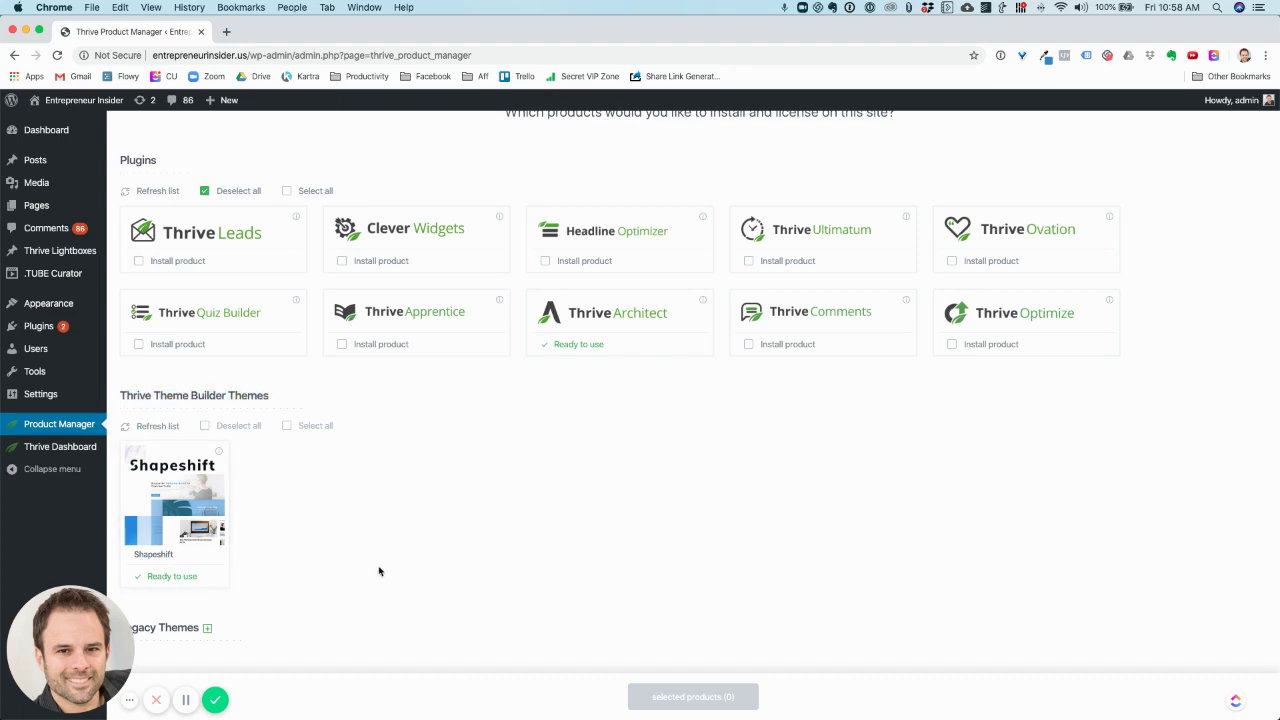
pyautogui.click(42, 425)
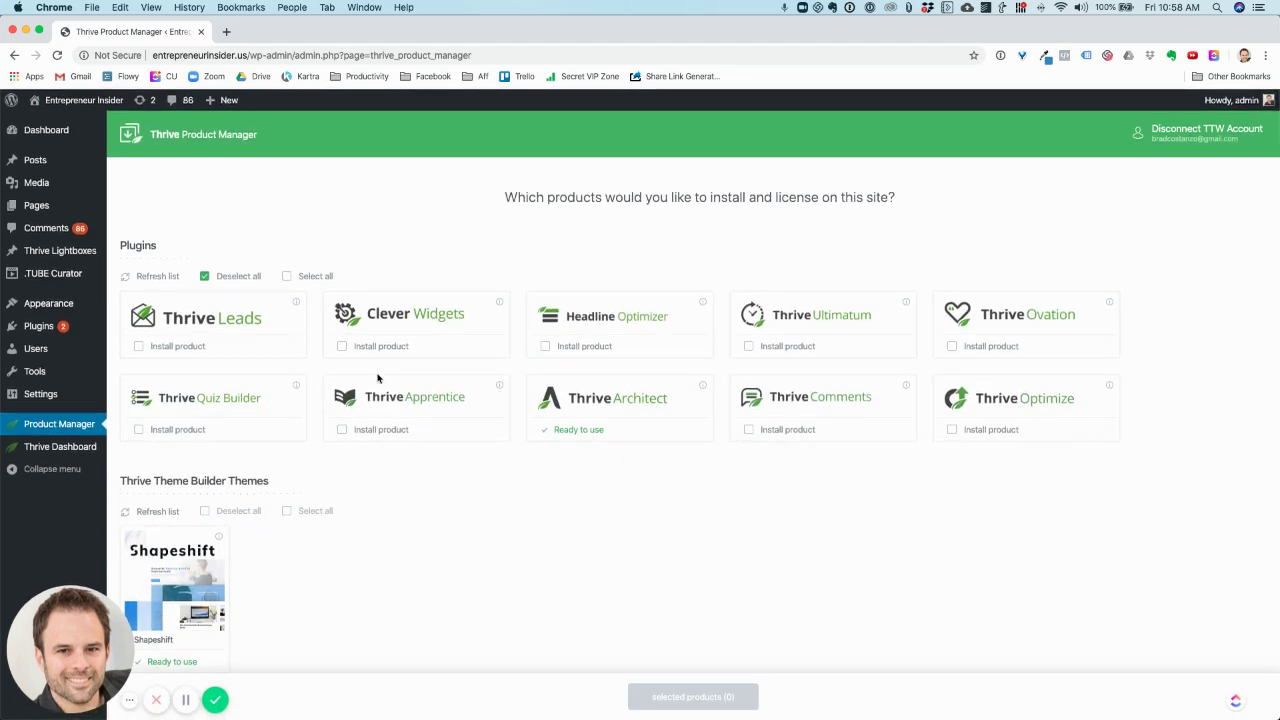
# - Open Thrive Theme Builder and keep the uploaded EI logo in the site wizard's logo step
pyautogui.moveTo(60, 450)
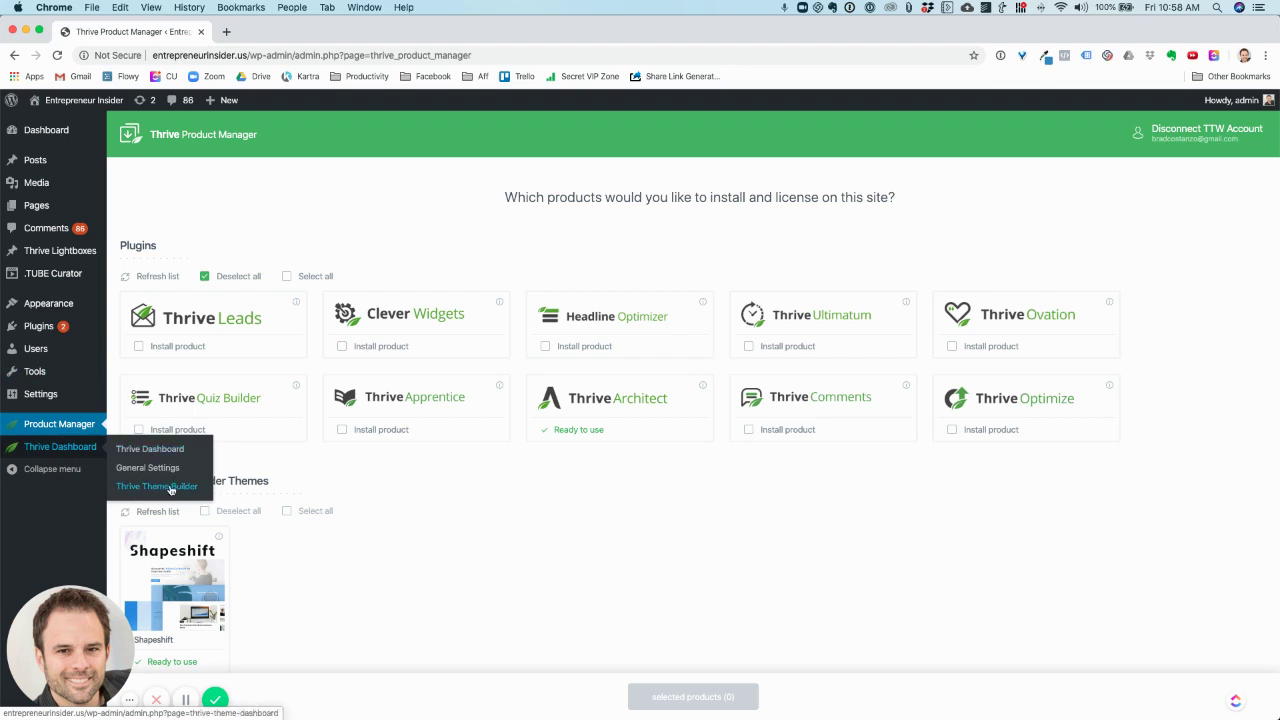
pyautogui.click(170, 489)
pyautogui.click(186, 702)
pyautogui.click(188, 706)
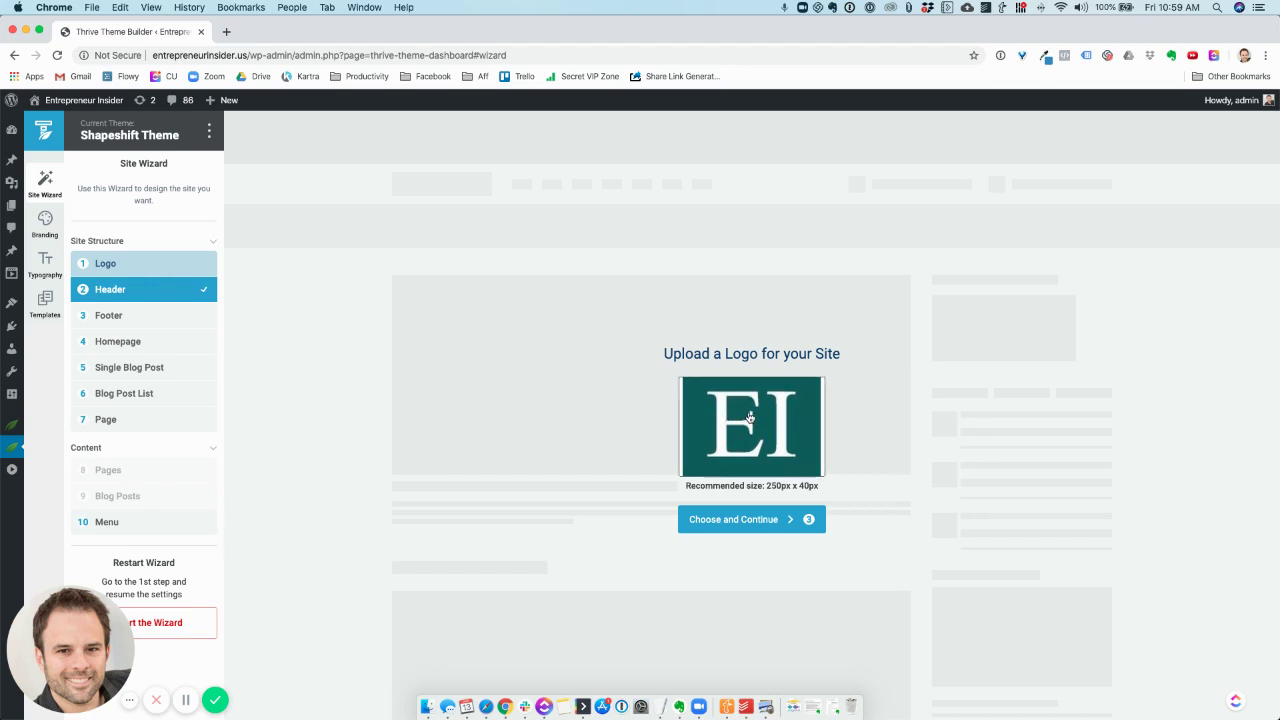
pyautogui.click(779, 520)
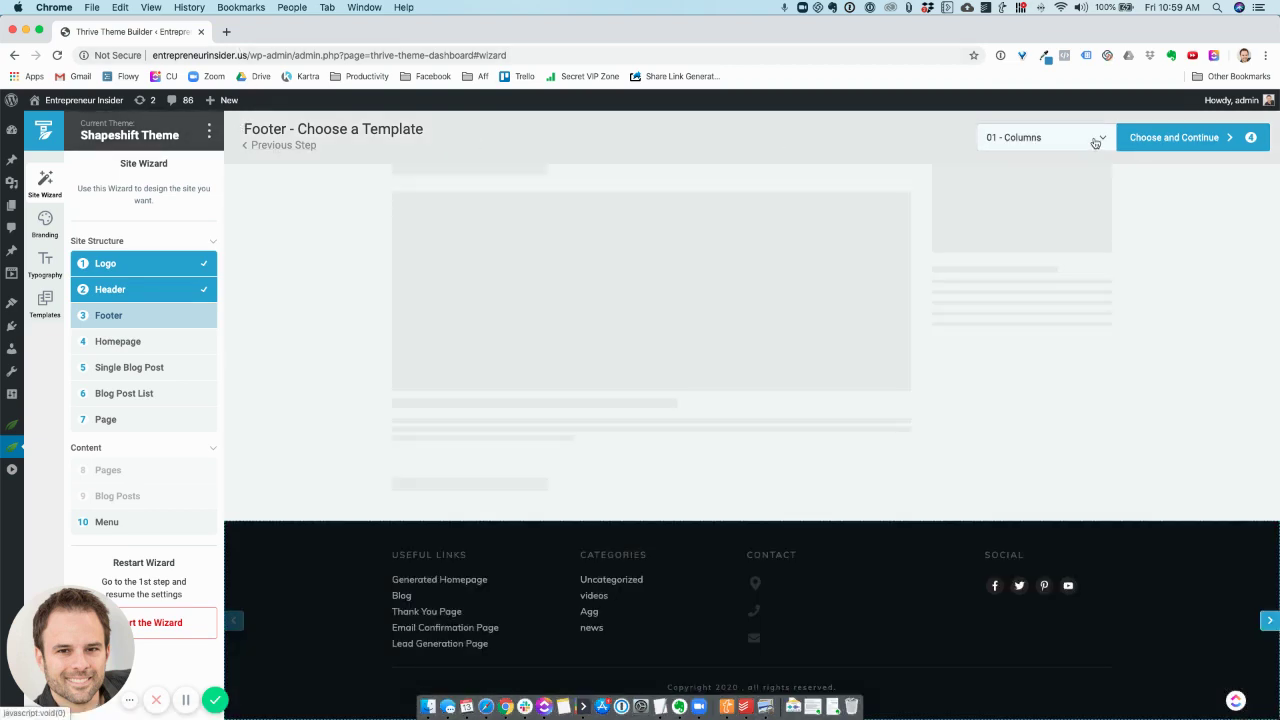
# - Try the Megamenu template for the site header, and switch back to 01 - Logo - Menu - Call to Action
pyautogui.click(110, 290)
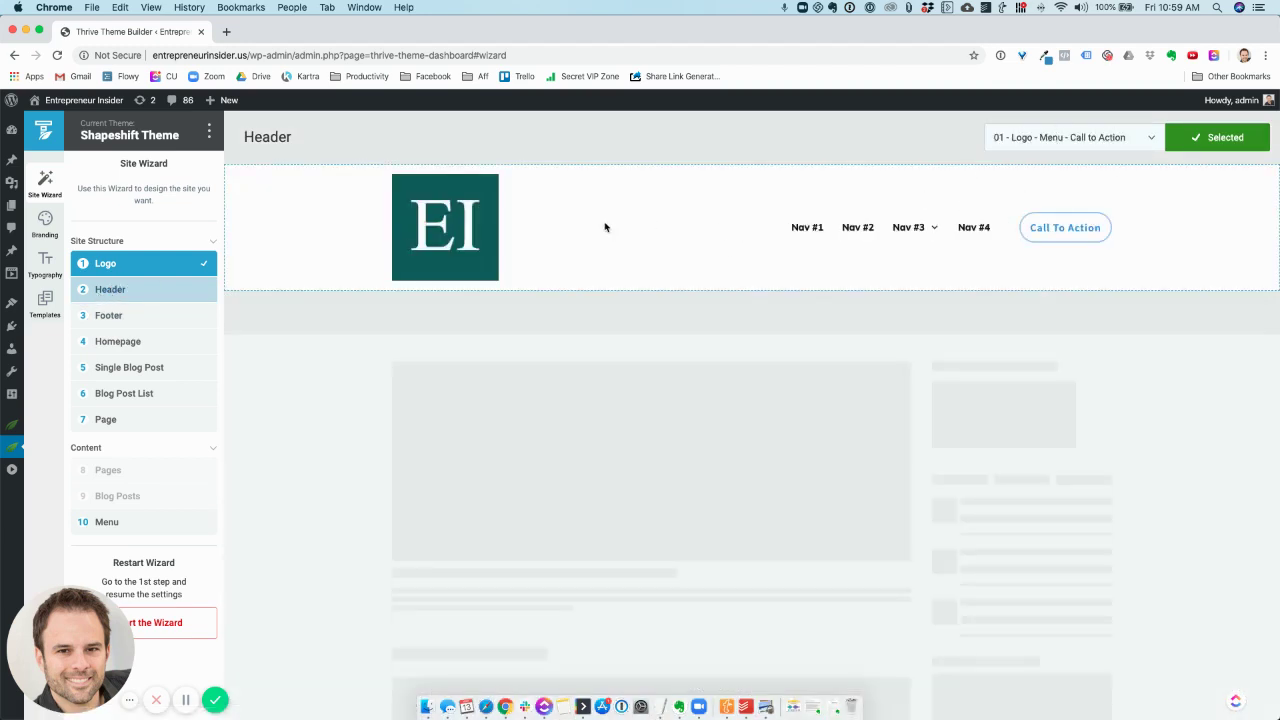
pyautogui.click(1147, 142)
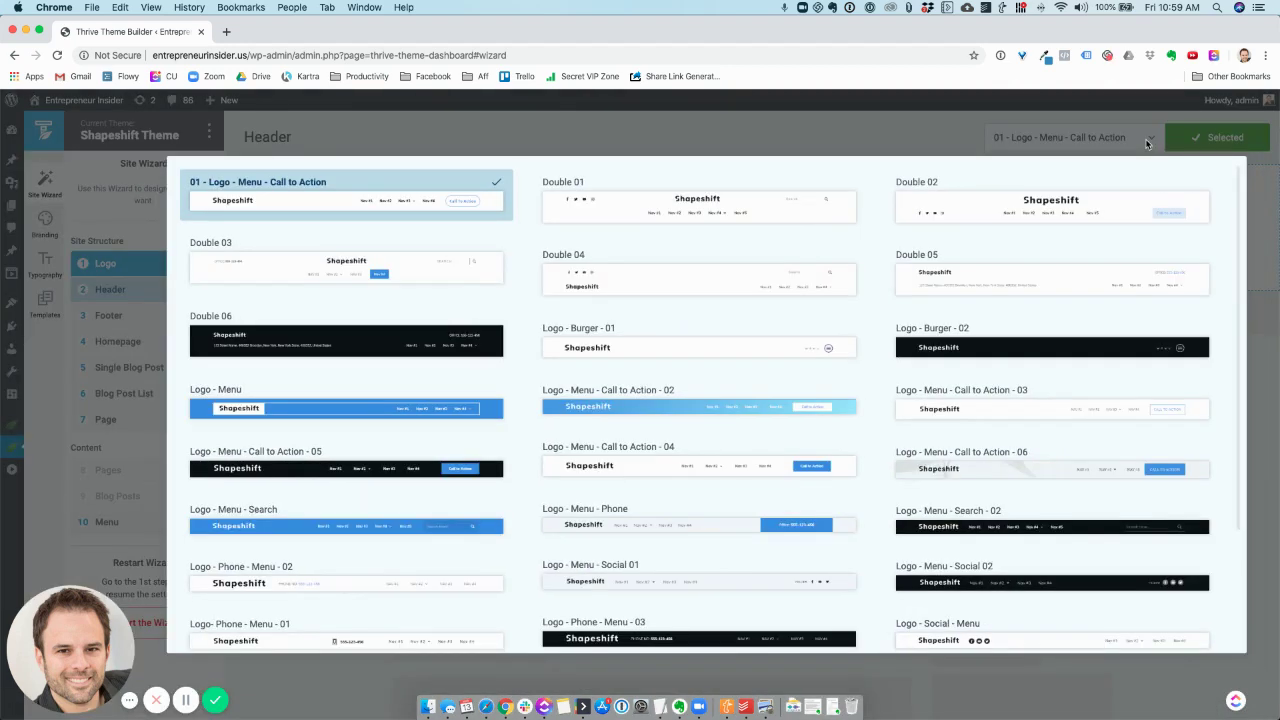
pyautogui.scroll(-5, 1062, 406)
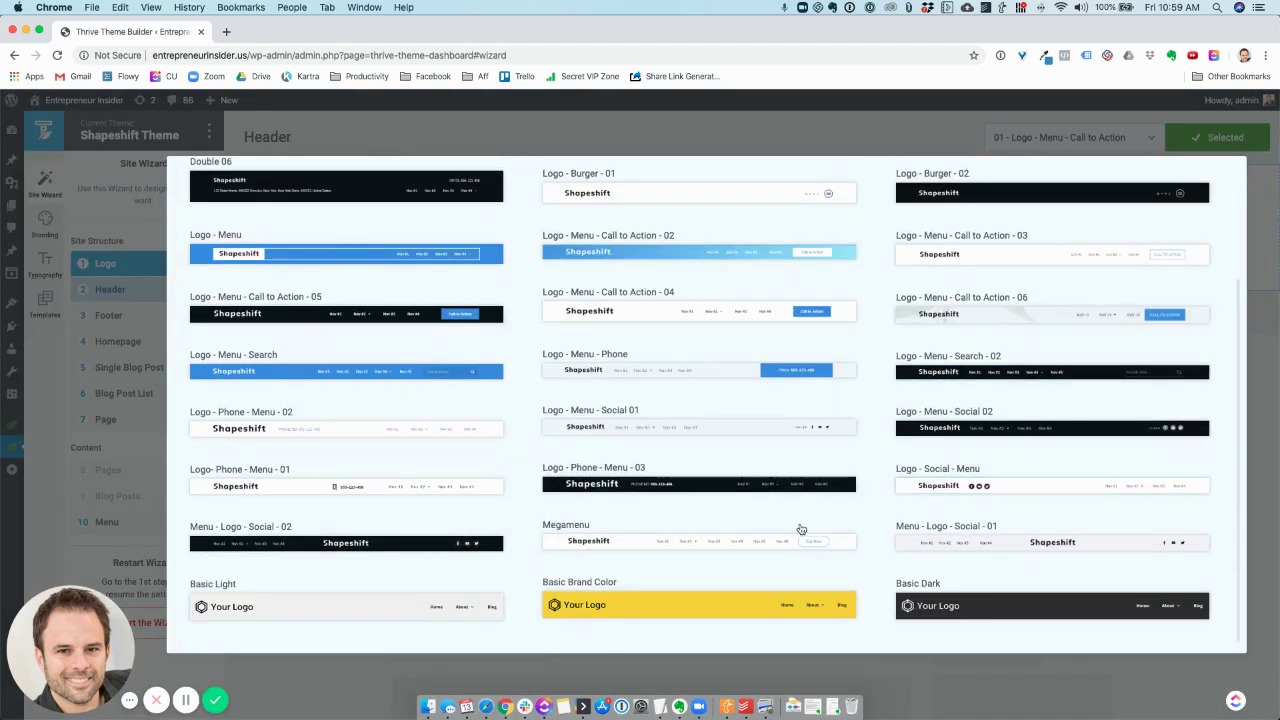
pyautogui.click(766, 546)
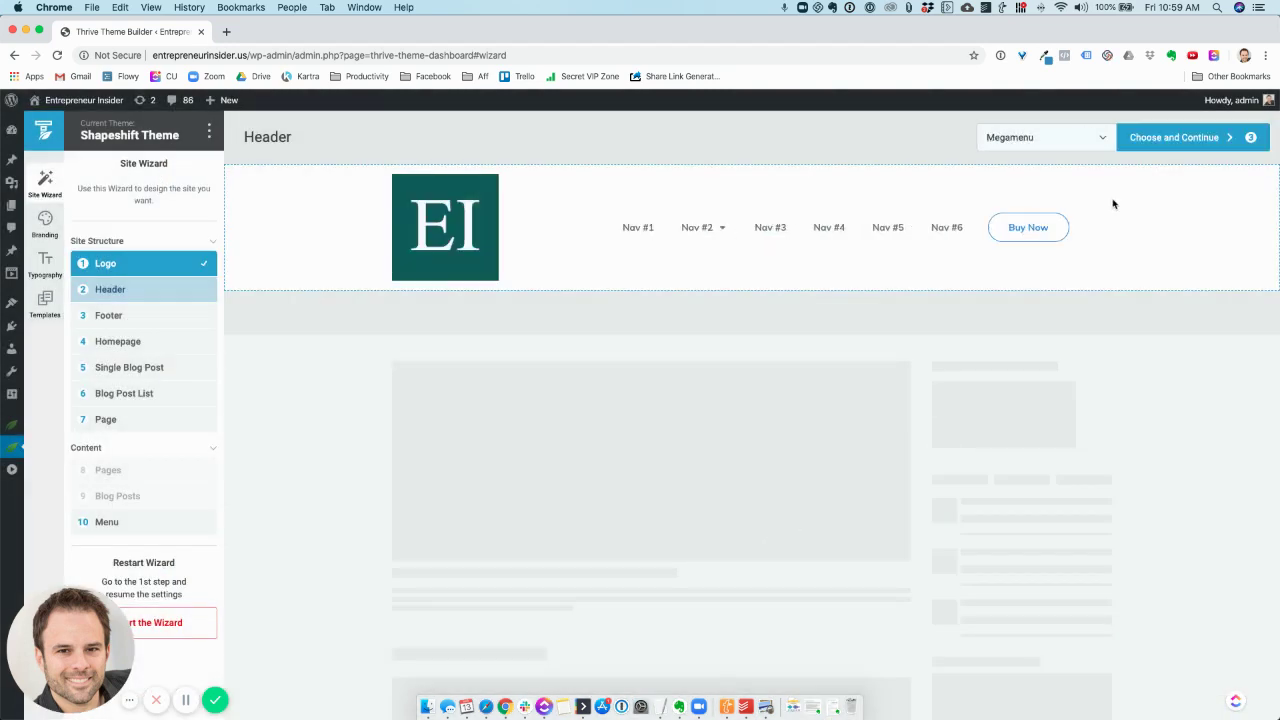
pyautogui.click(1063, 146)
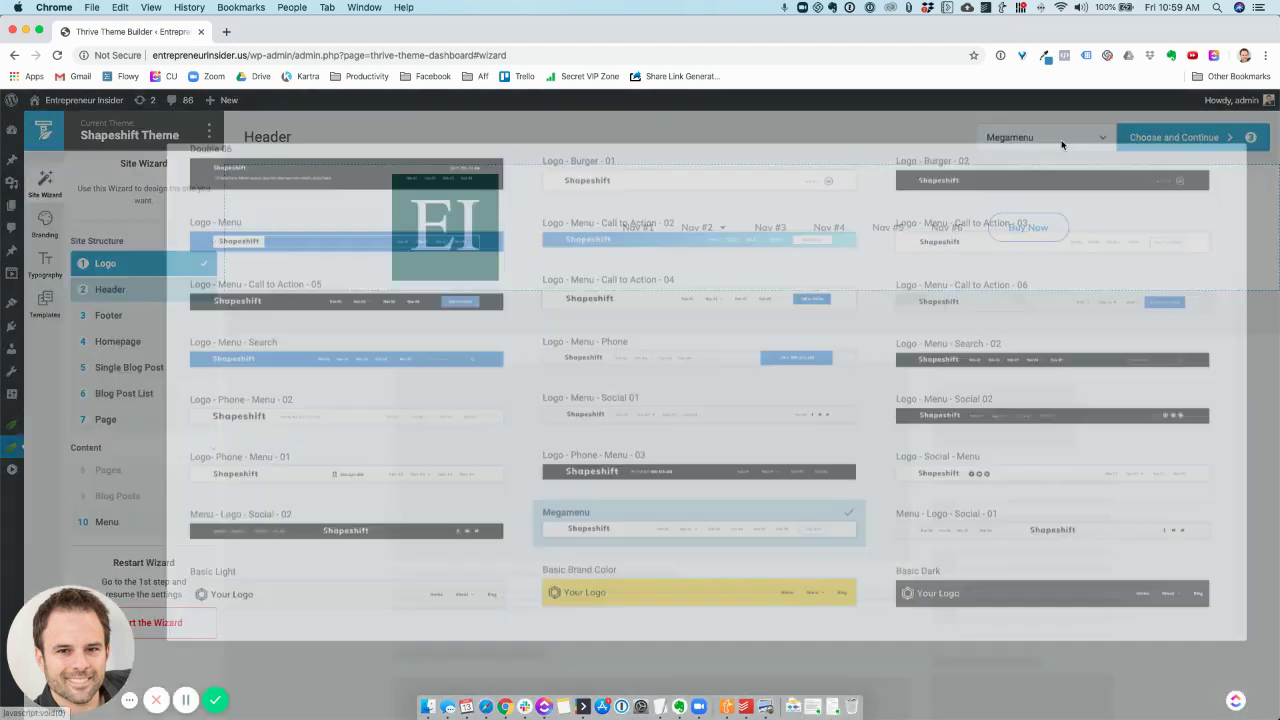
pyautogui.click(281, 204)
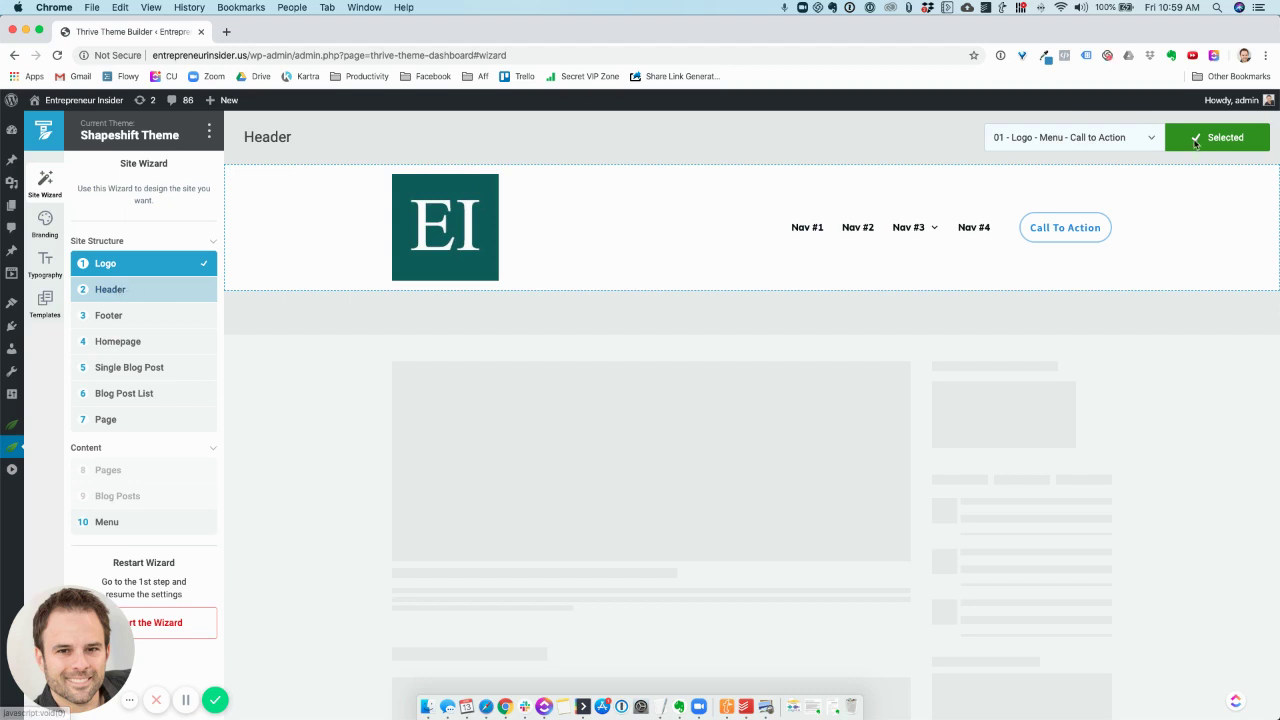
# - Choose the Menu Footer template for the site footer and continue to the homepage step
pyautogui.click(130, 317)
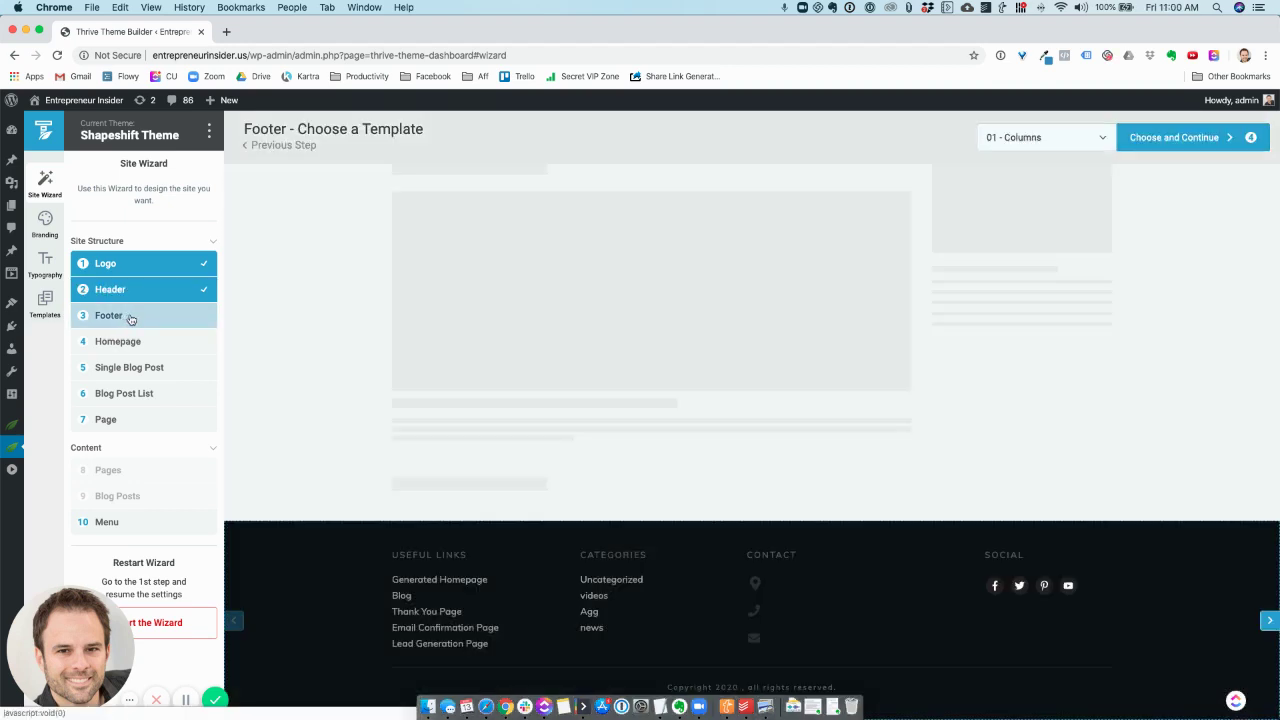
pyautogui.click(1089, 139)
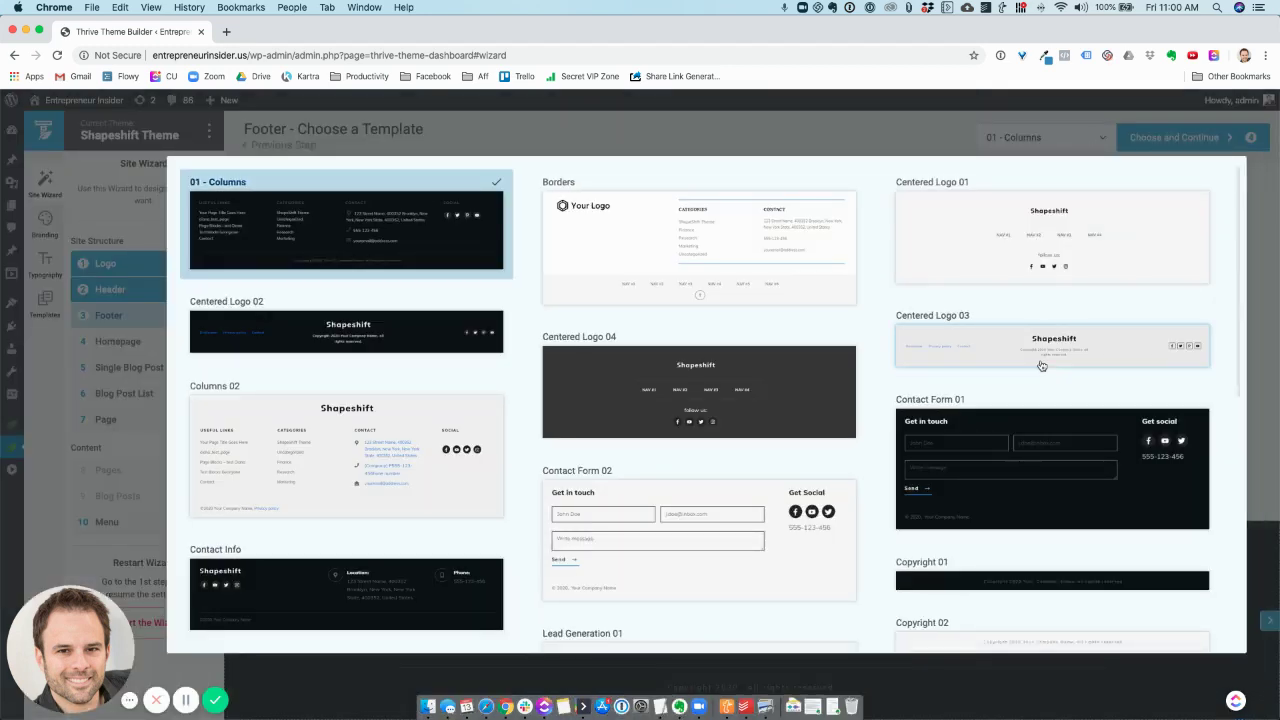
pyautogui.scroll(-5, 1041, 365)
pyautogui.scroll(-2, 1093, 351)
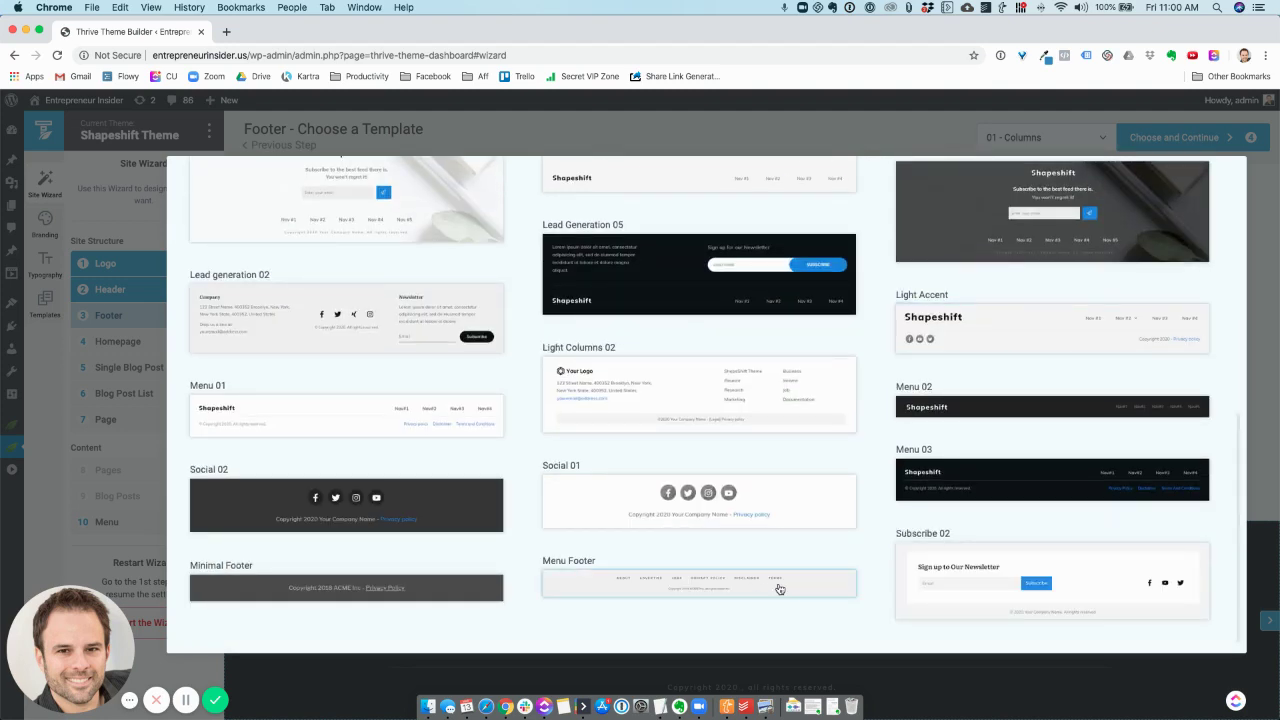
pyautogui.click(780, 589)
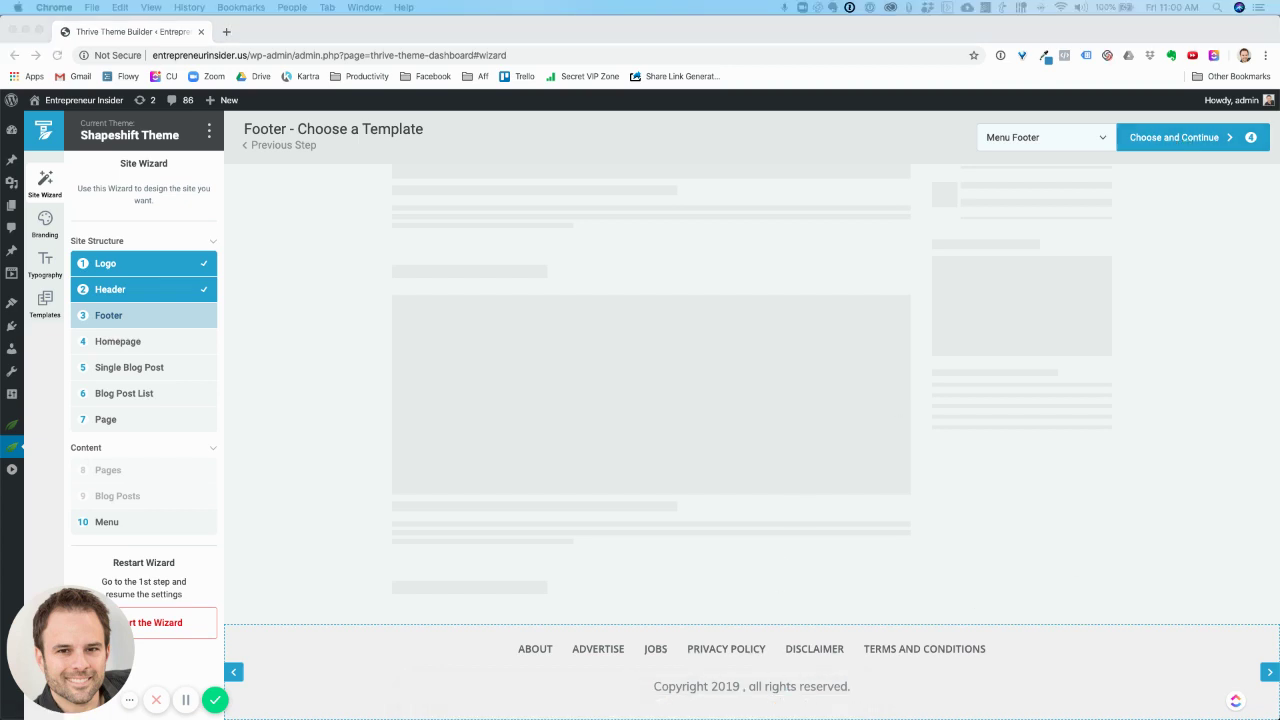
pyautogui.click(1189, 143)
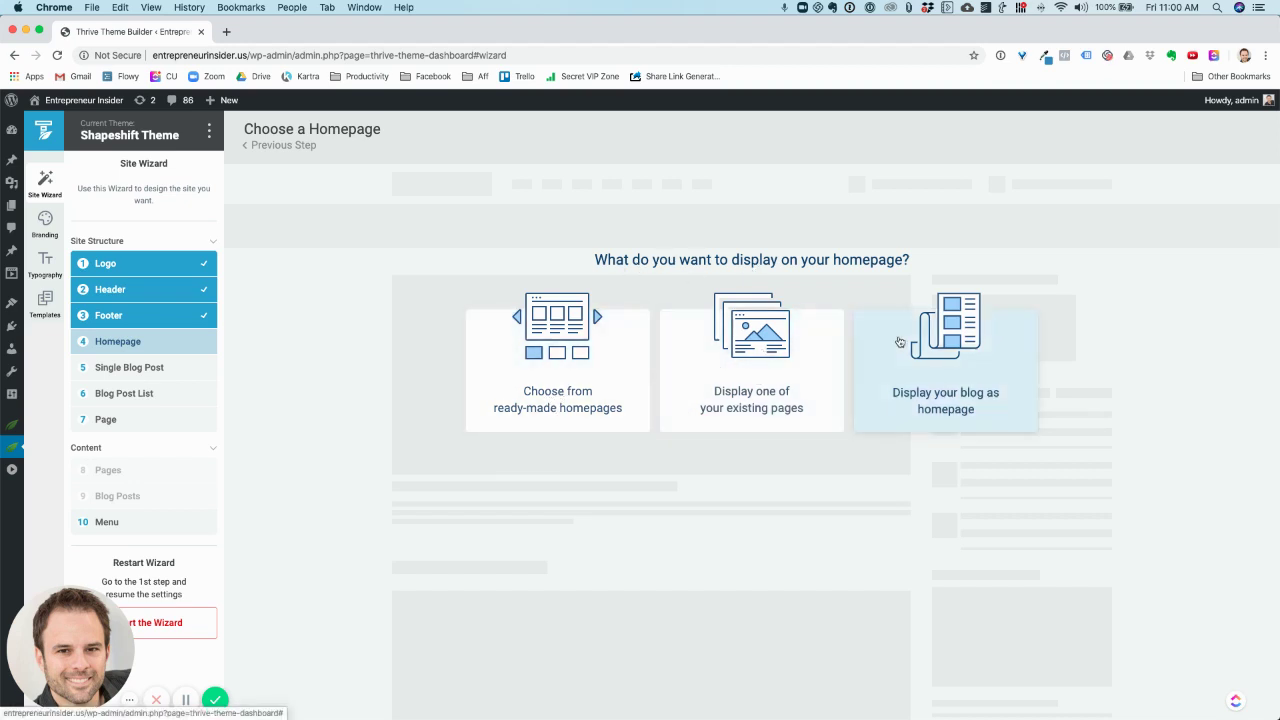
# - Choose to use a ready-made homepage and look through the Service business focused template
pyautogui.click(561, 353)
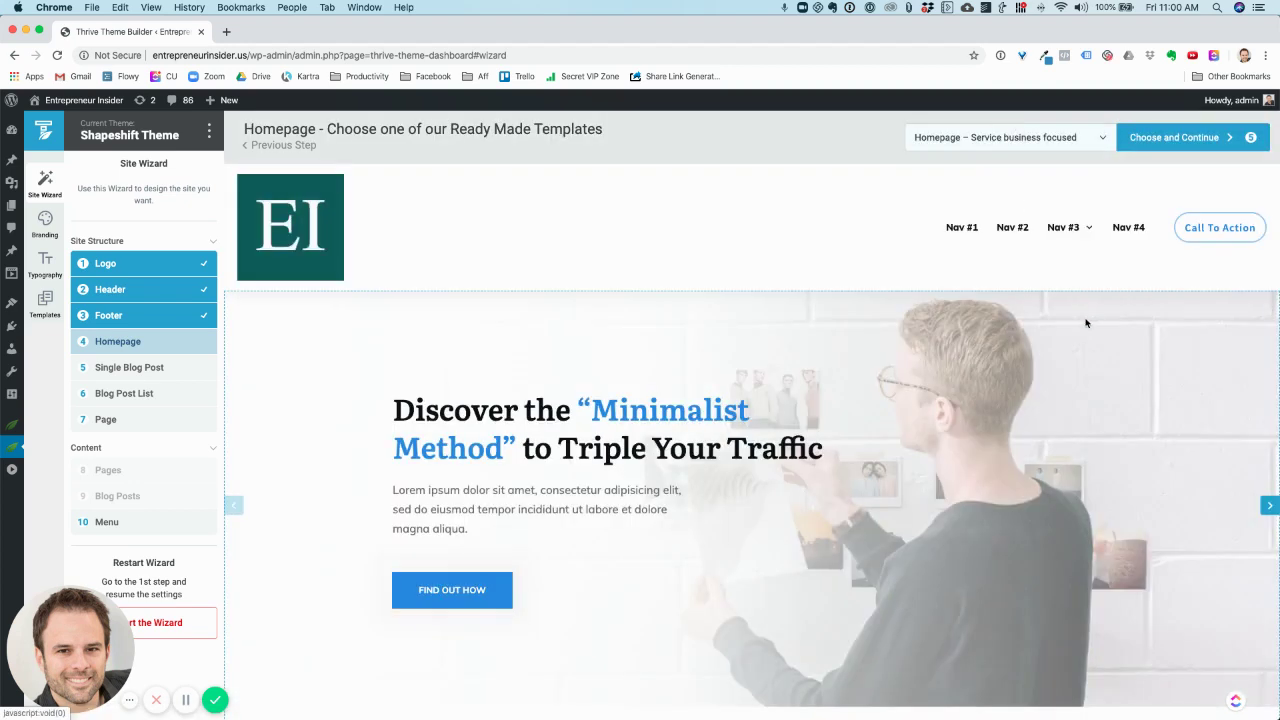
pyautogui.scroll(-3, 1075, 435)
pyautogui.scroll(-15, 1075, 435)
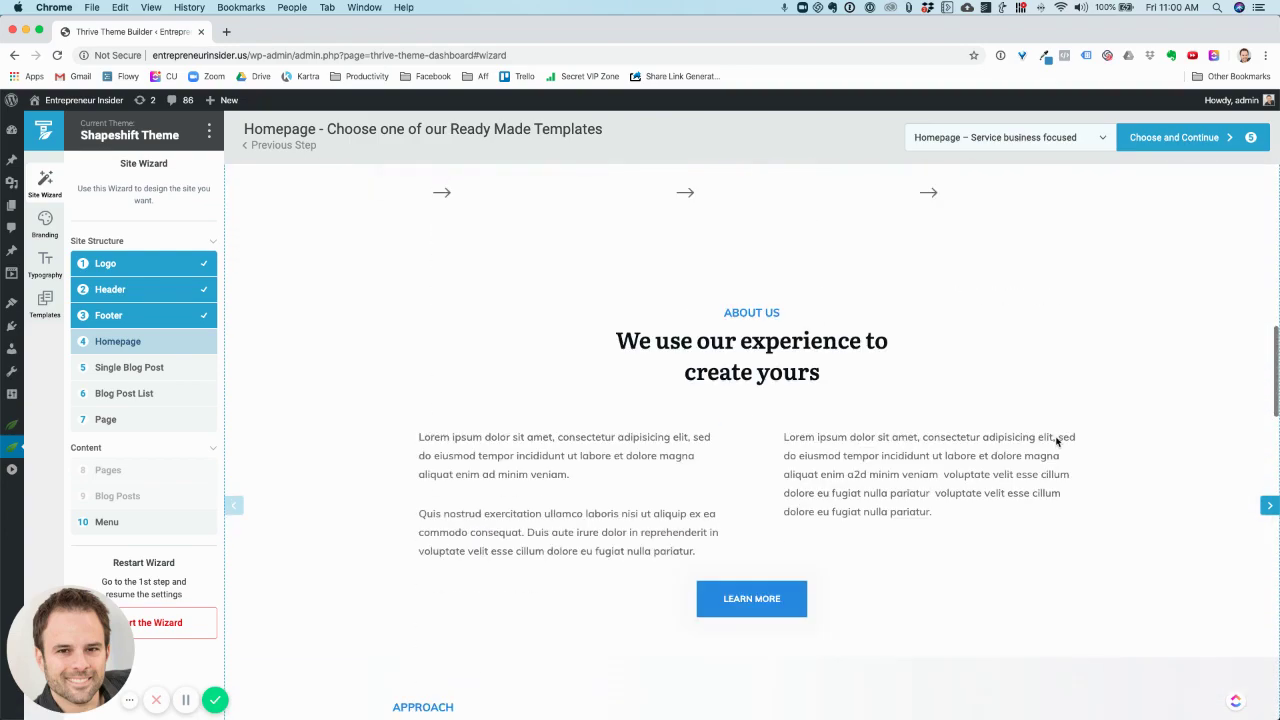
pyautogui.scroll(20, 1057, 437)
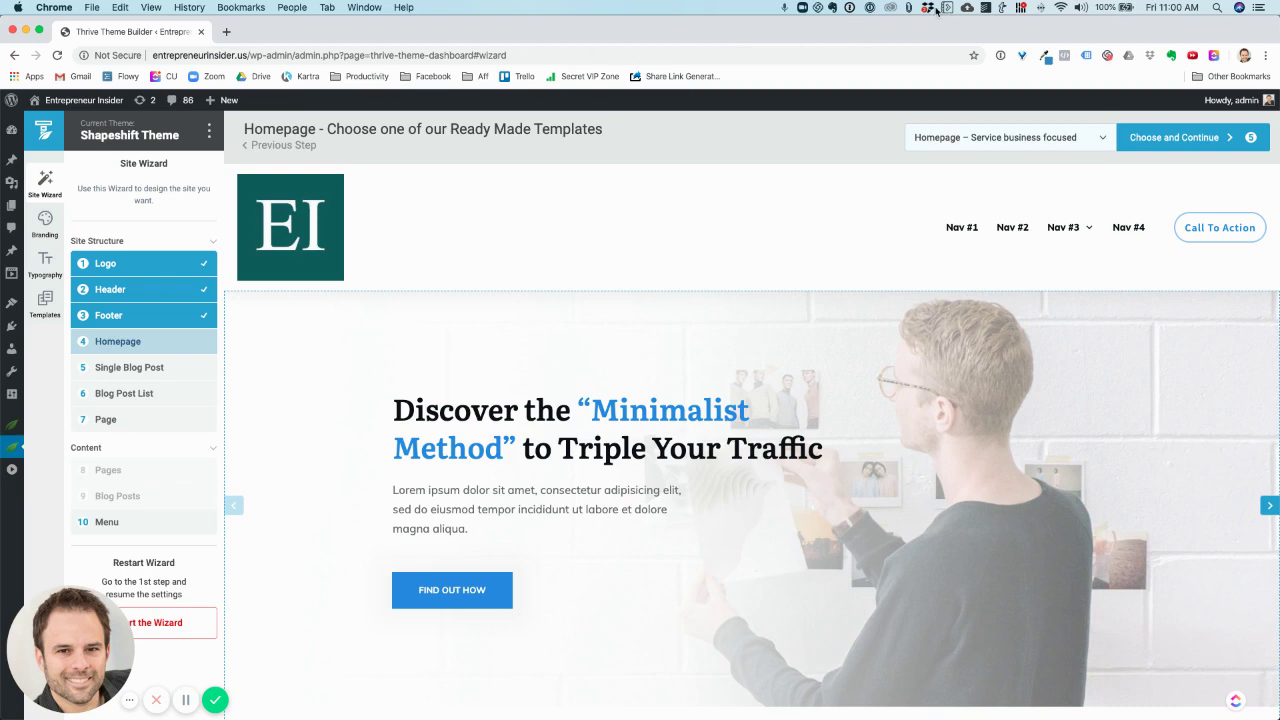
# - Select the Homepage – Content focused template from the ready-made homepages
pyautogui.click(1065, 137)
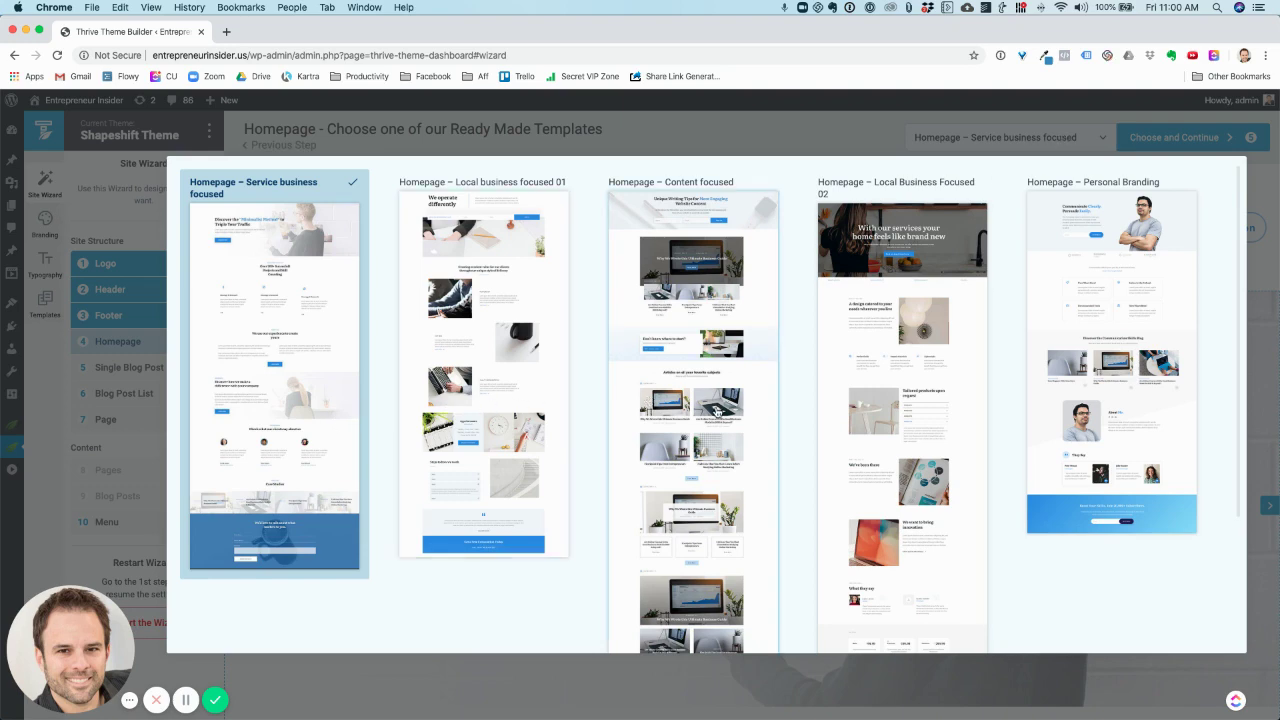
pyautogui.scroll(-3, 716, 410)
pyautogui.scroll(3, 600, 366)
pyautogui.click(687, 243)
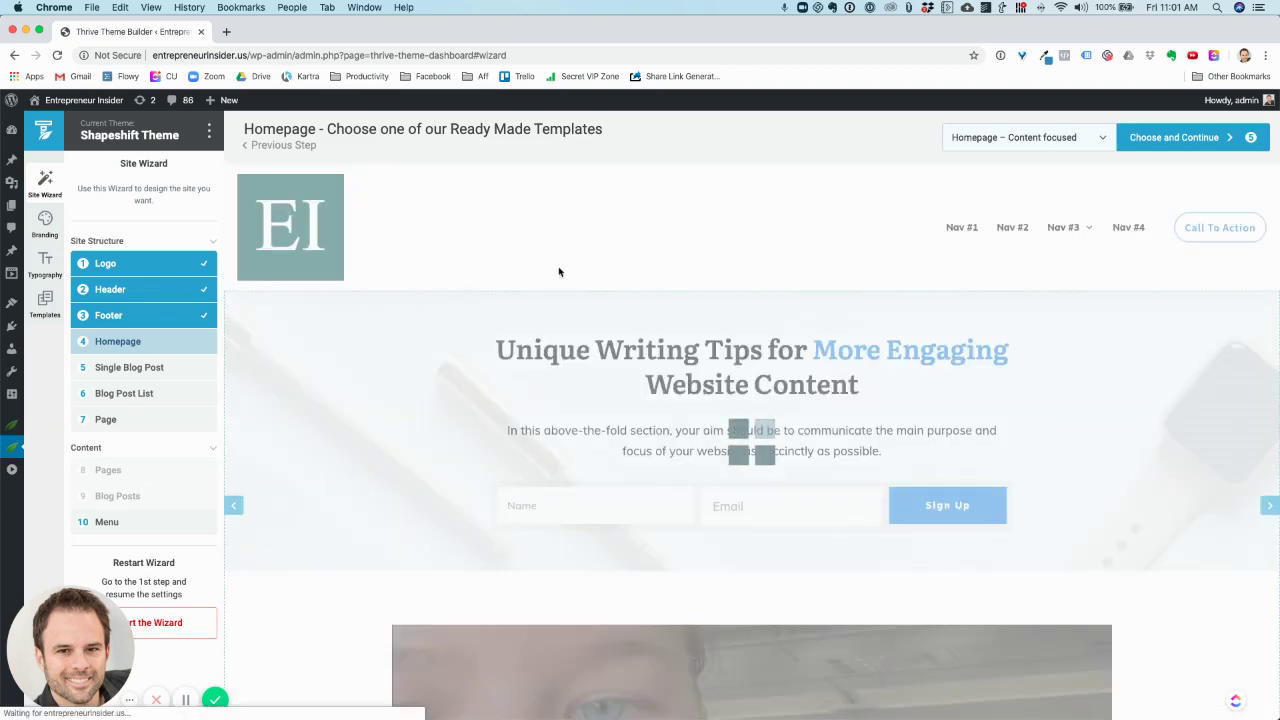
# - Examine the content-focused homepage preview, from the sign-up section and post lists down to the testimonials and footer
pyautogui.scroll(-10, 607, 430)
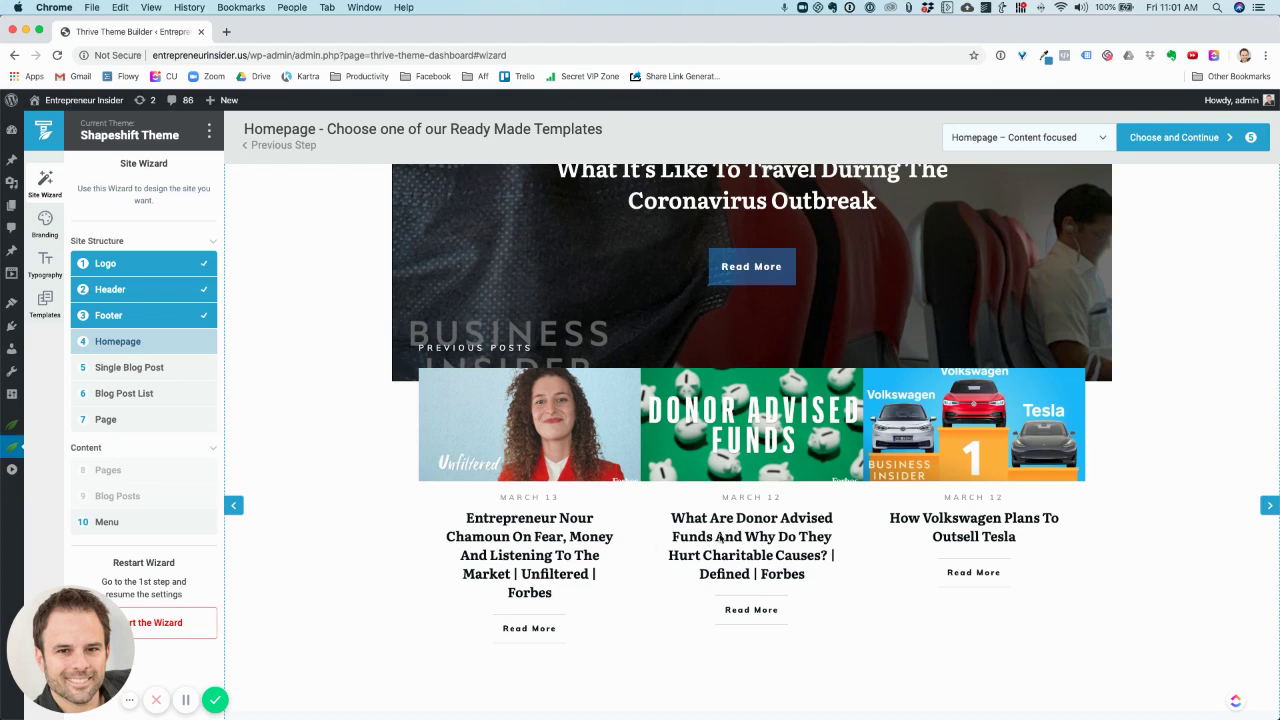
pyautogui.scroll(-2, 710, 381)
pyautogui.scroll(-6, 710, 381)
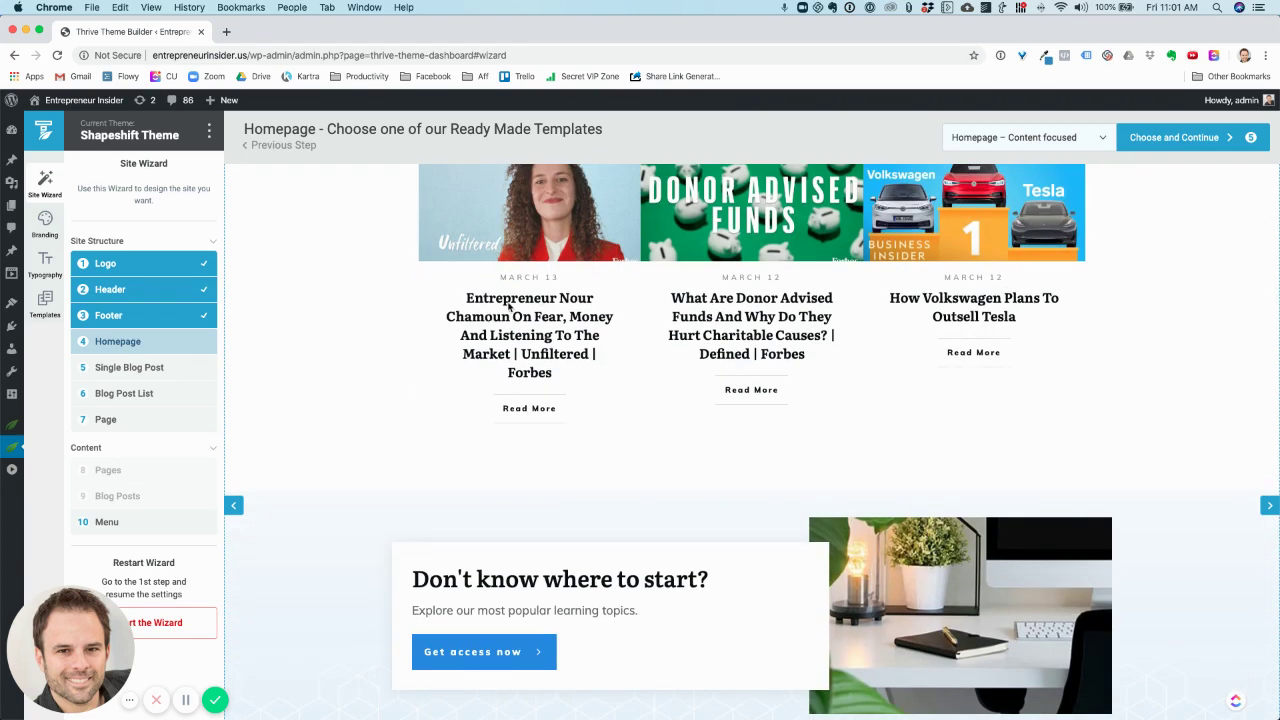
pyautogui.scroll(20, 509, 307)
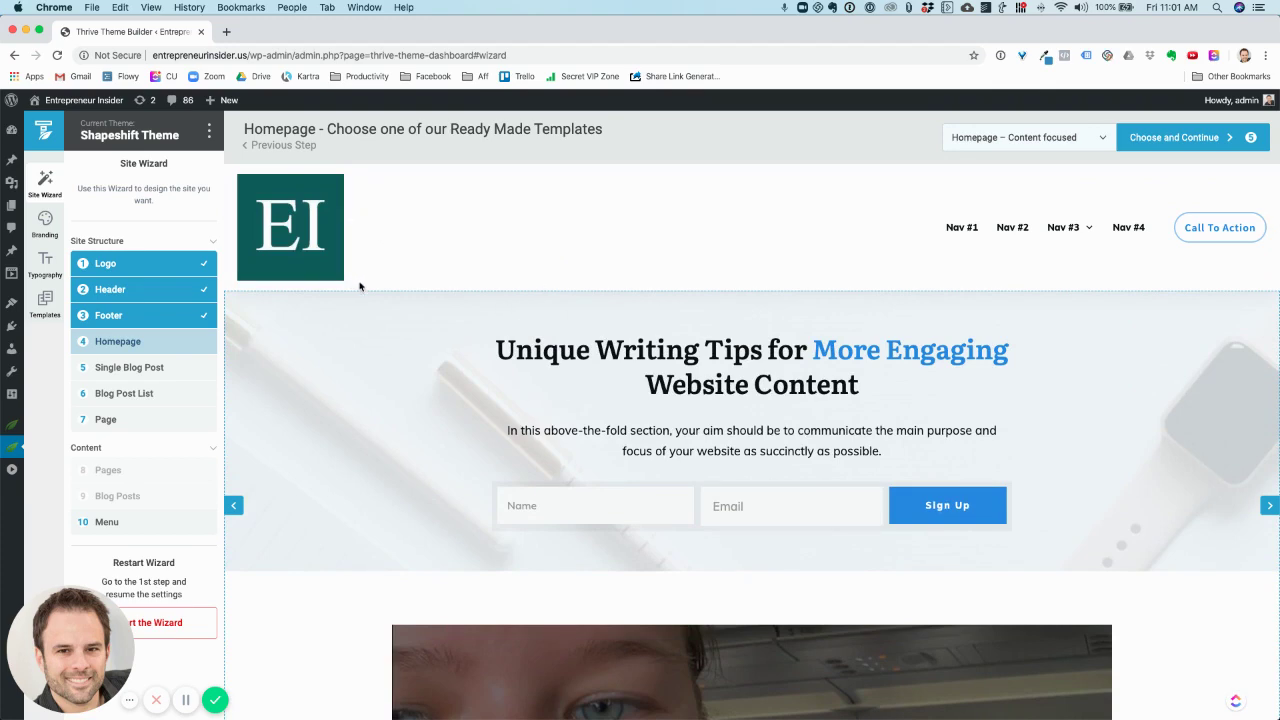
pyautogui.scroll(-10, 766, 421)
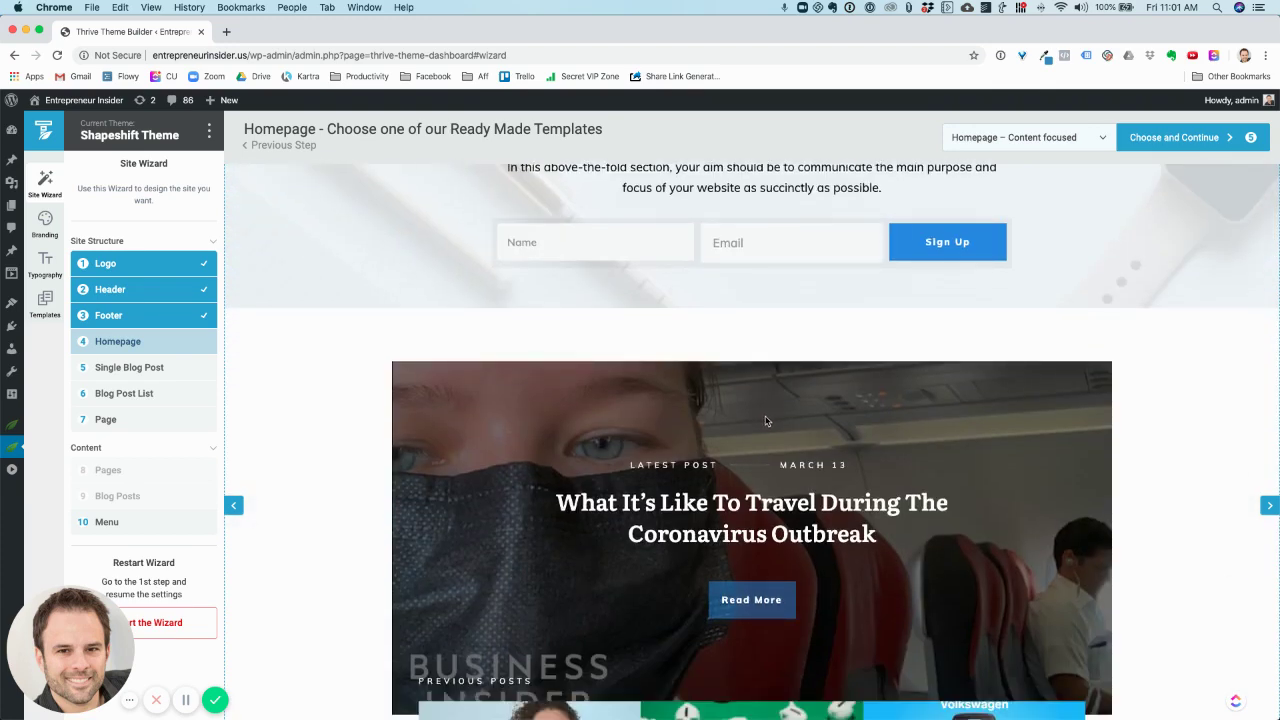
pyautogui.scroll(-7, 766, 421)
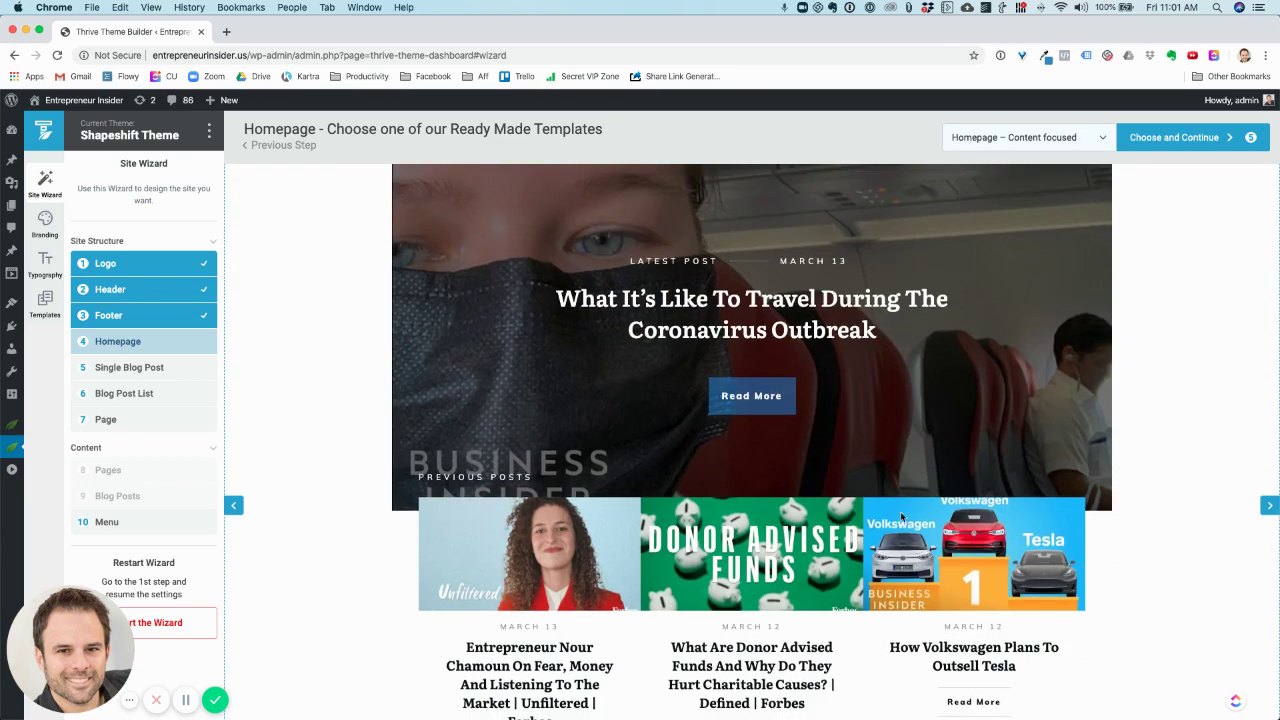
pyautogui.scroll(-10, 900, 514)
pyautogui.scroll(-9, 1140, 426)
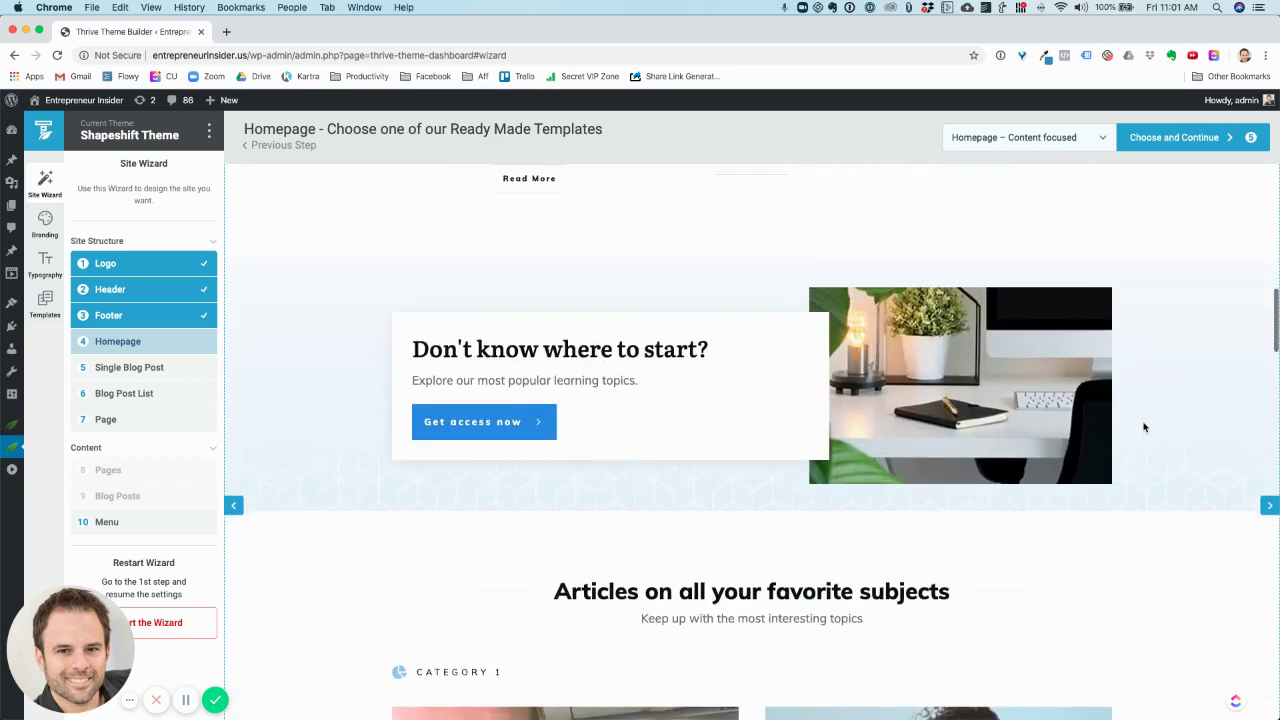
pyautogui.scroll(-9, 1147, 431)
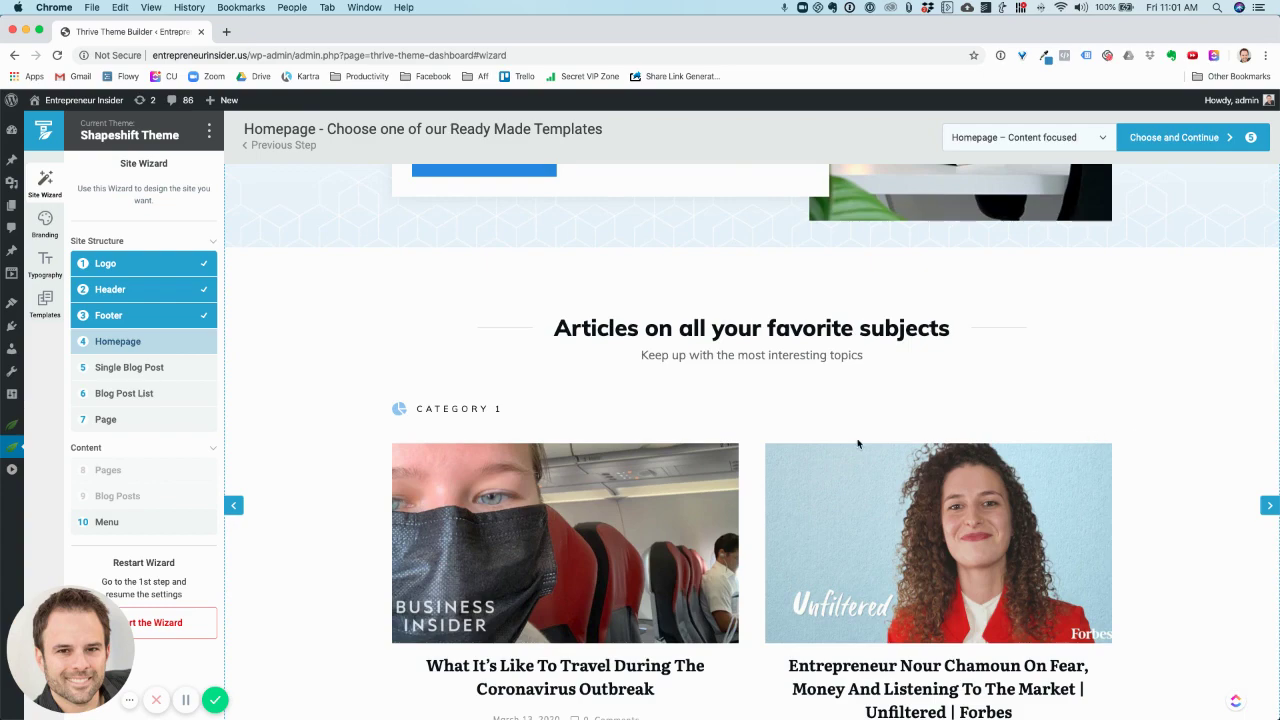
pyautogui.scroll(-20, 857, 443)
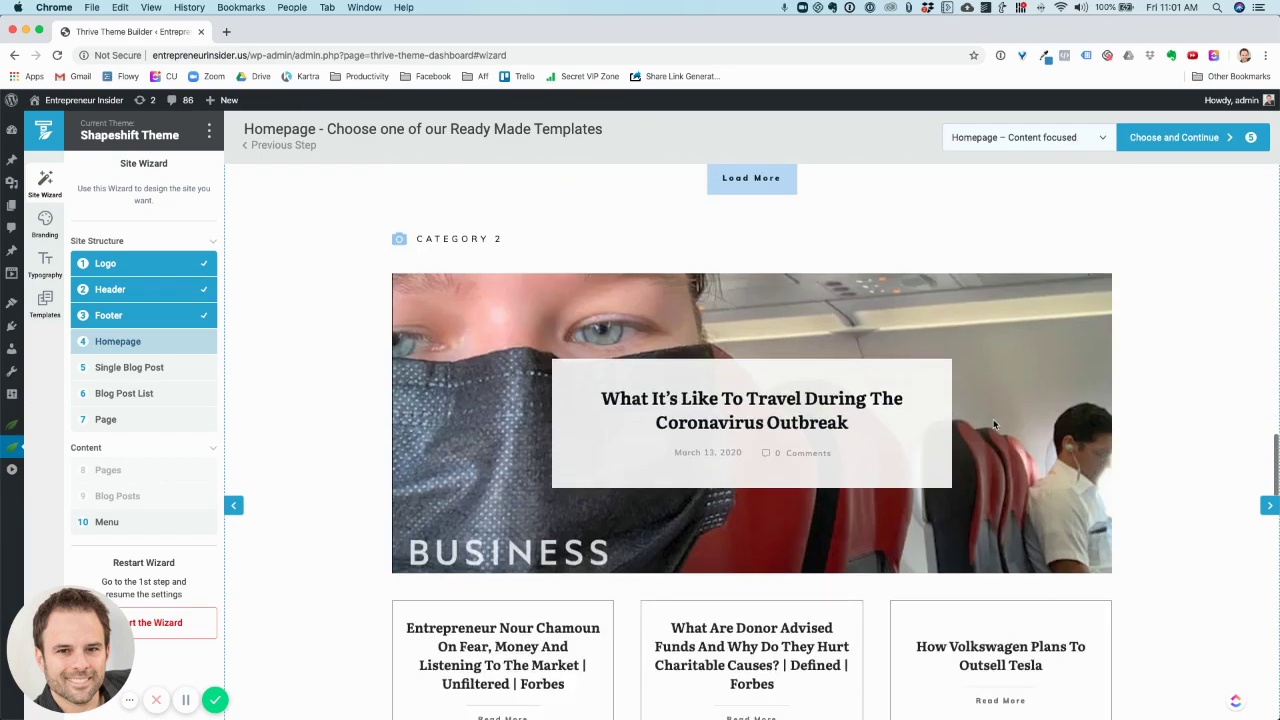
pyautogui.scroll(-20, 993, 424)
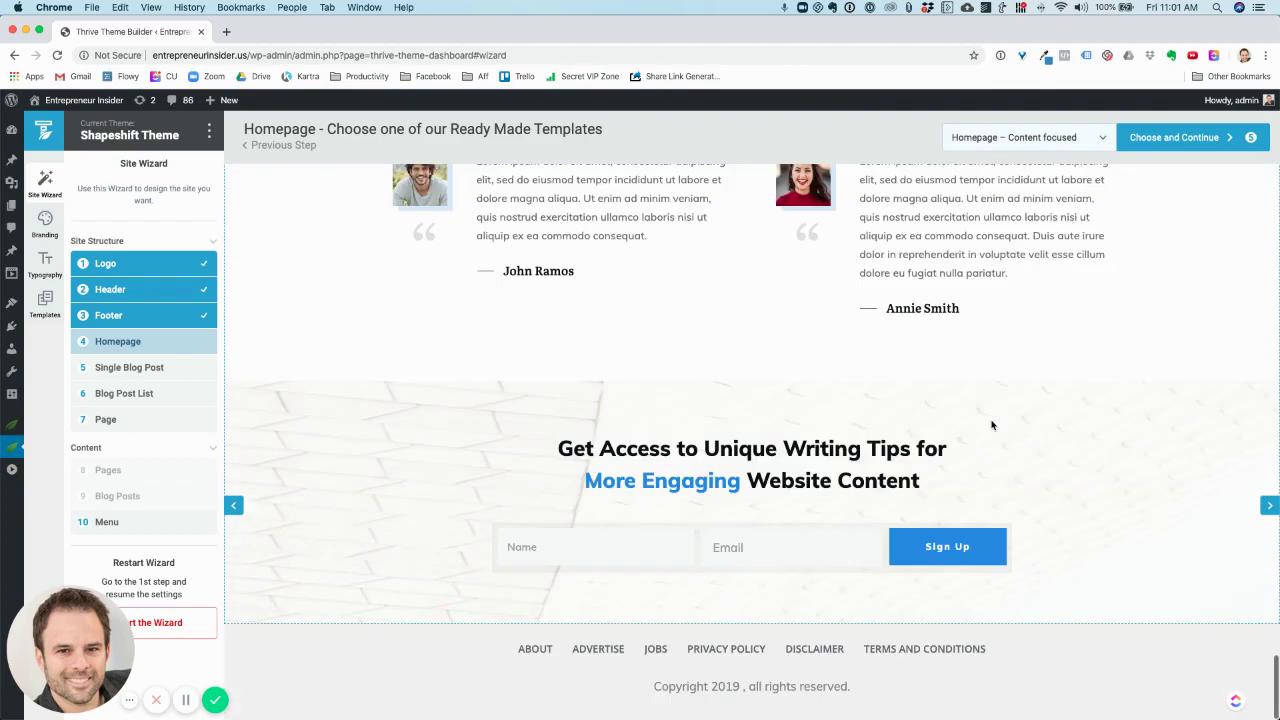
pyautogui.scroll(20, 993, 425)
pyautogui.scroll(-1, 1026, 451)
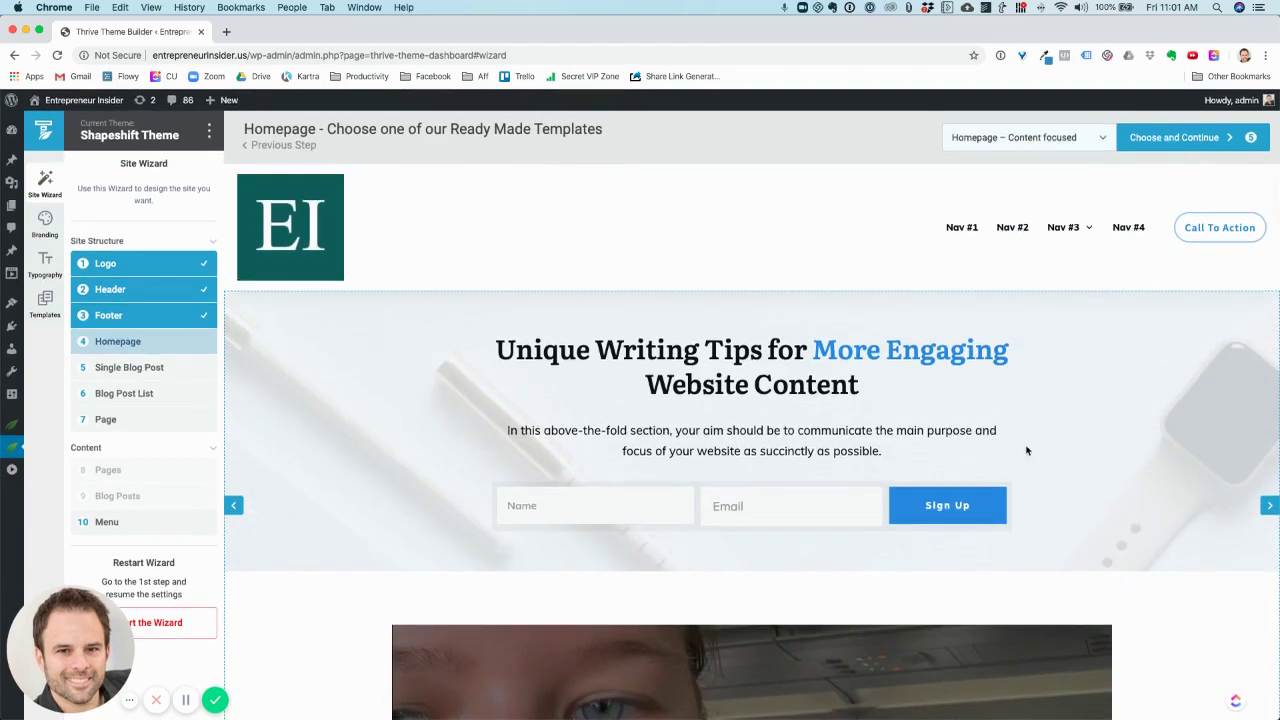
# - Look over the other ready-made homepage templates, and move on to the Single Blog Post step of the wizard
pyautogui.click(1043, 141)
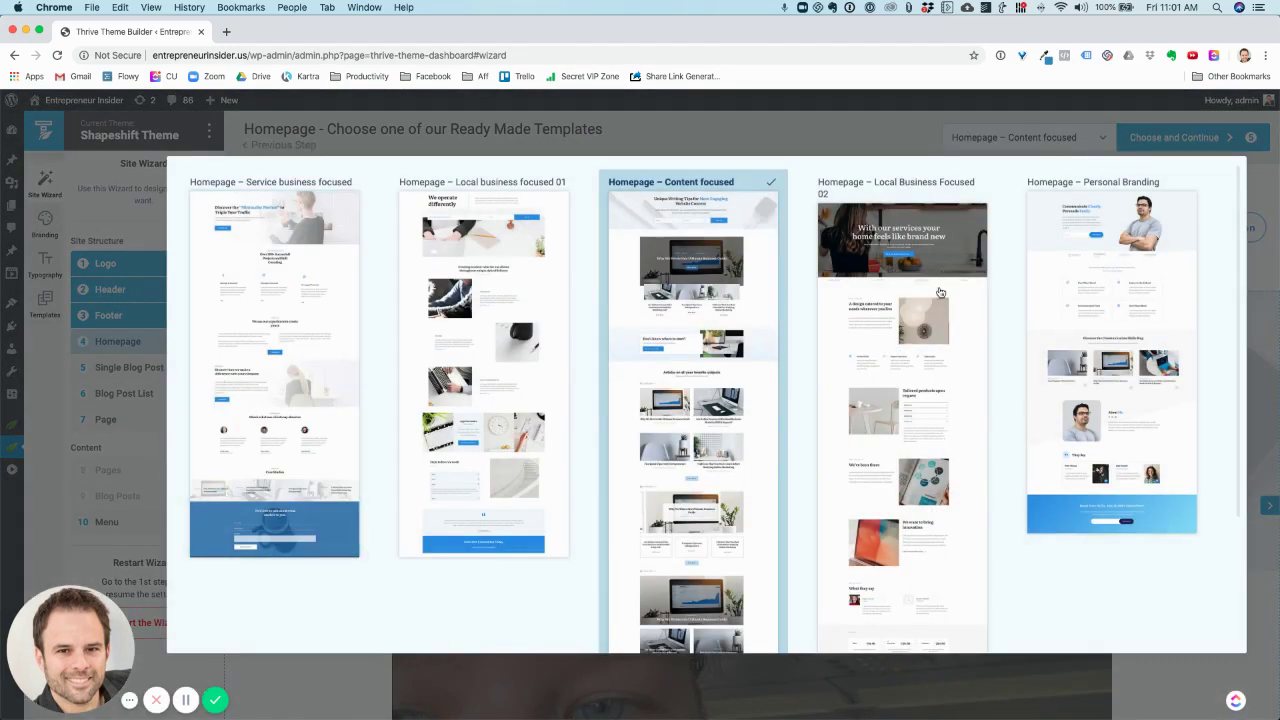
pyautogui.click(743, 129)
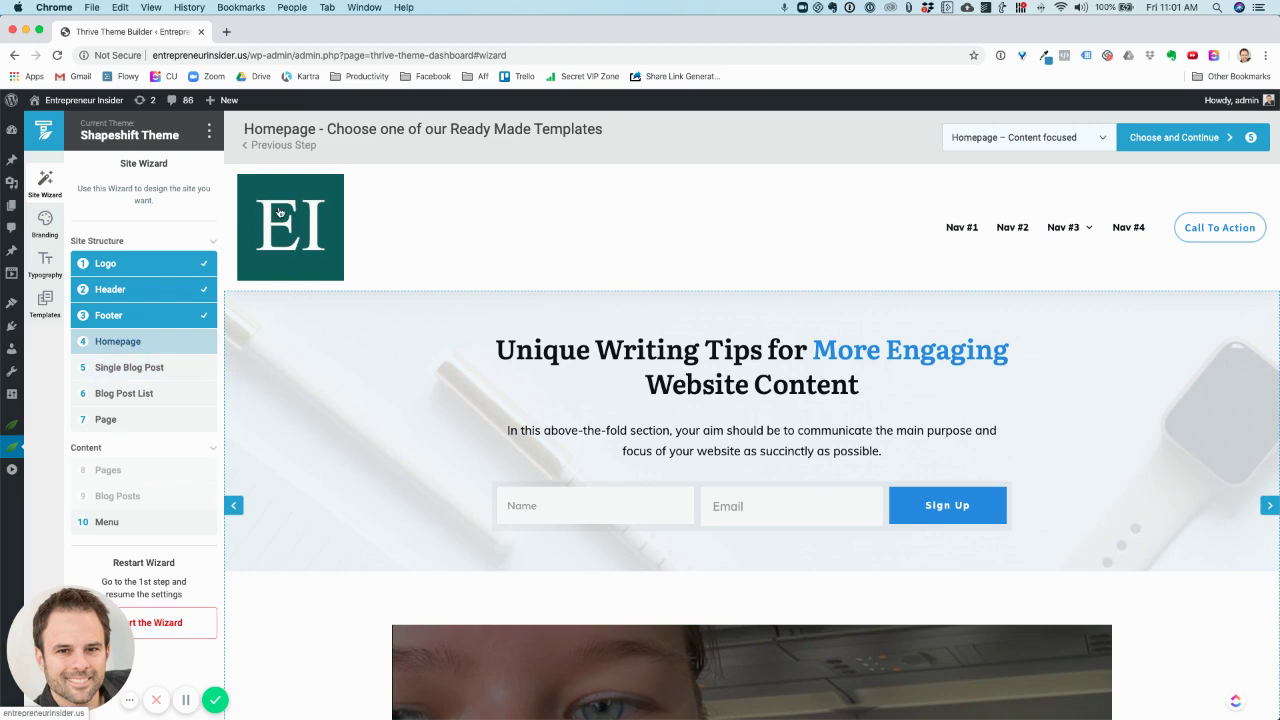
pyautogui.click(140, 366)
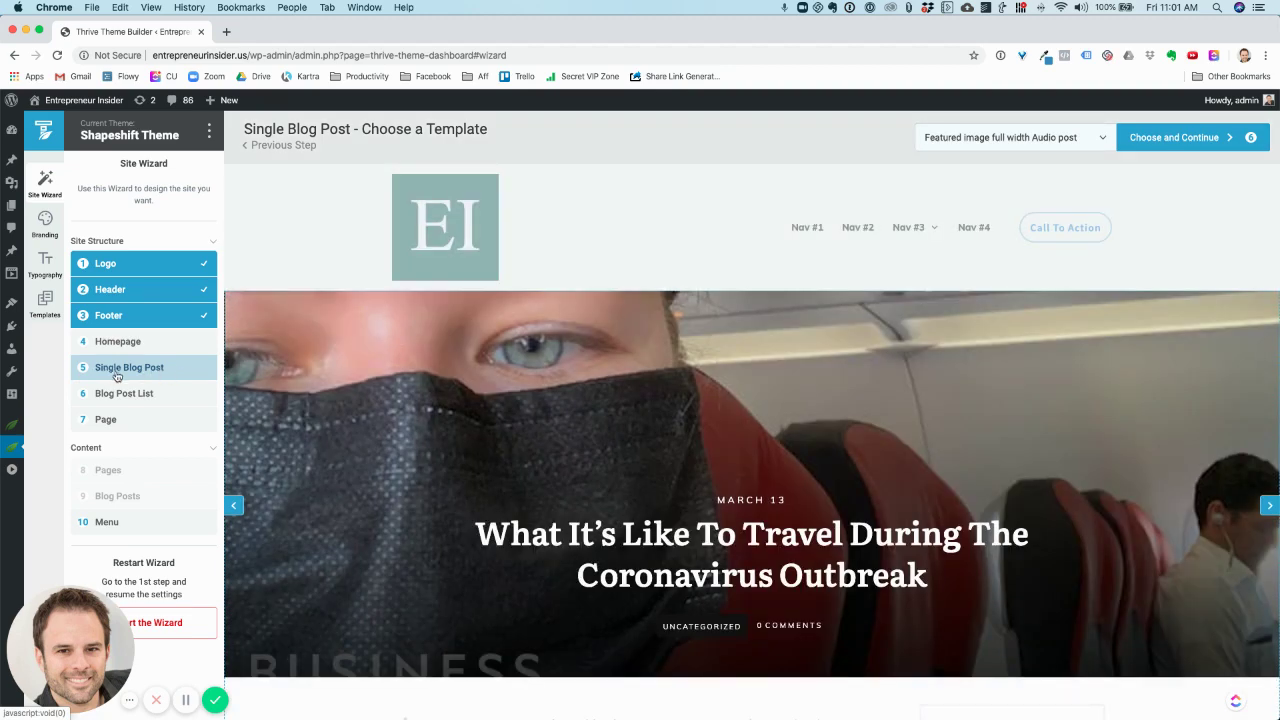
# - Compare the single blog post templates and select Featured Image Narrow Content
pyautogui.scroll(-5, 860, 458)
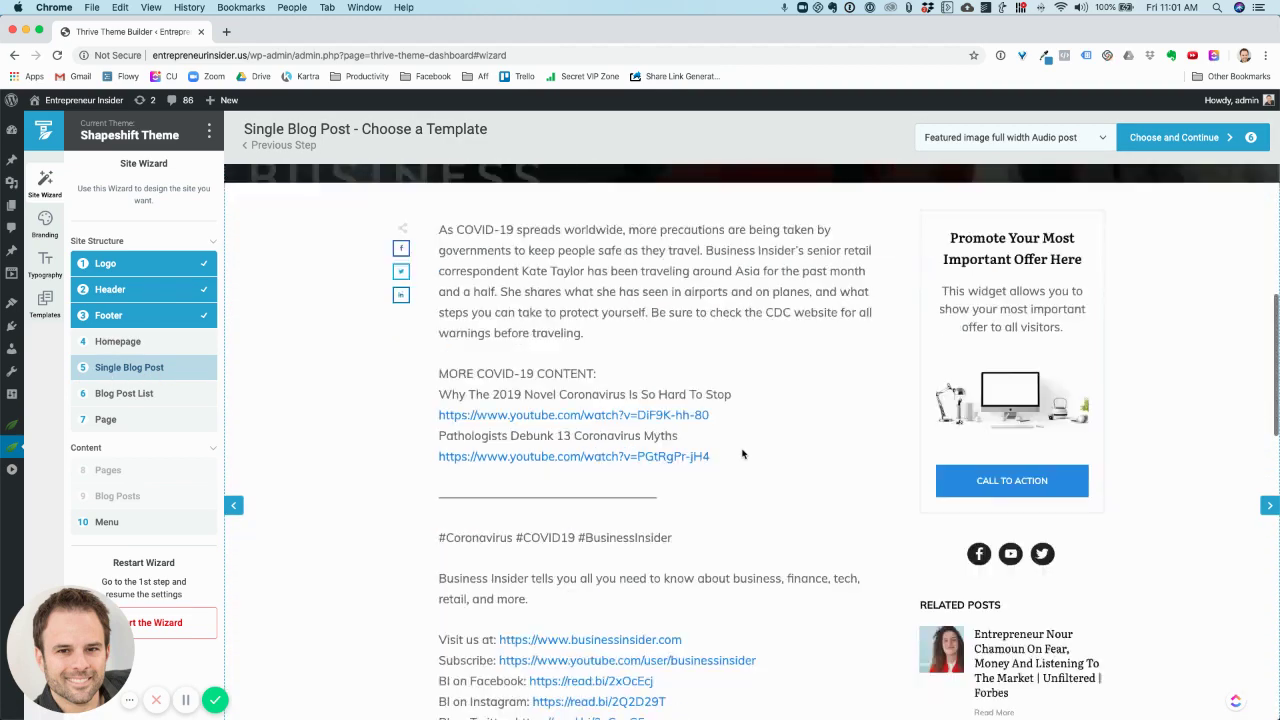
pyautogui.scroll(-8, 766, 452)
pyautogui.scroll(15, 766, 452)
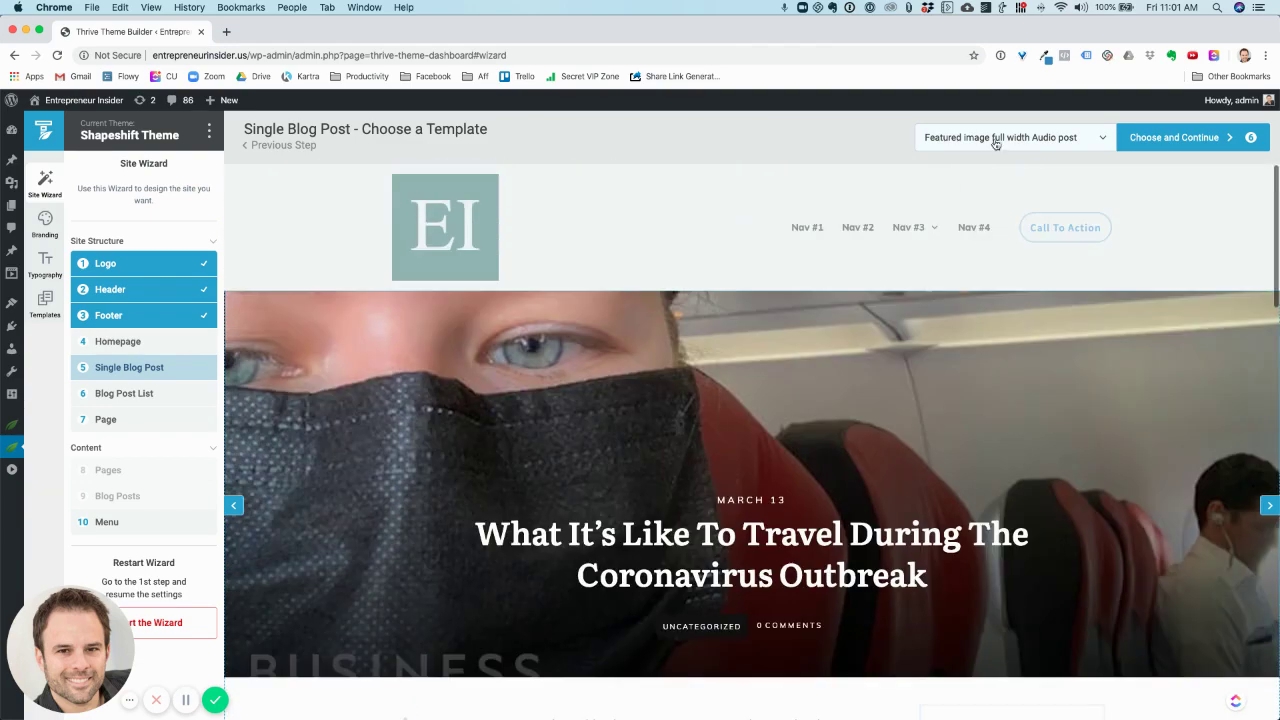
pyautogui.click(995, 140)
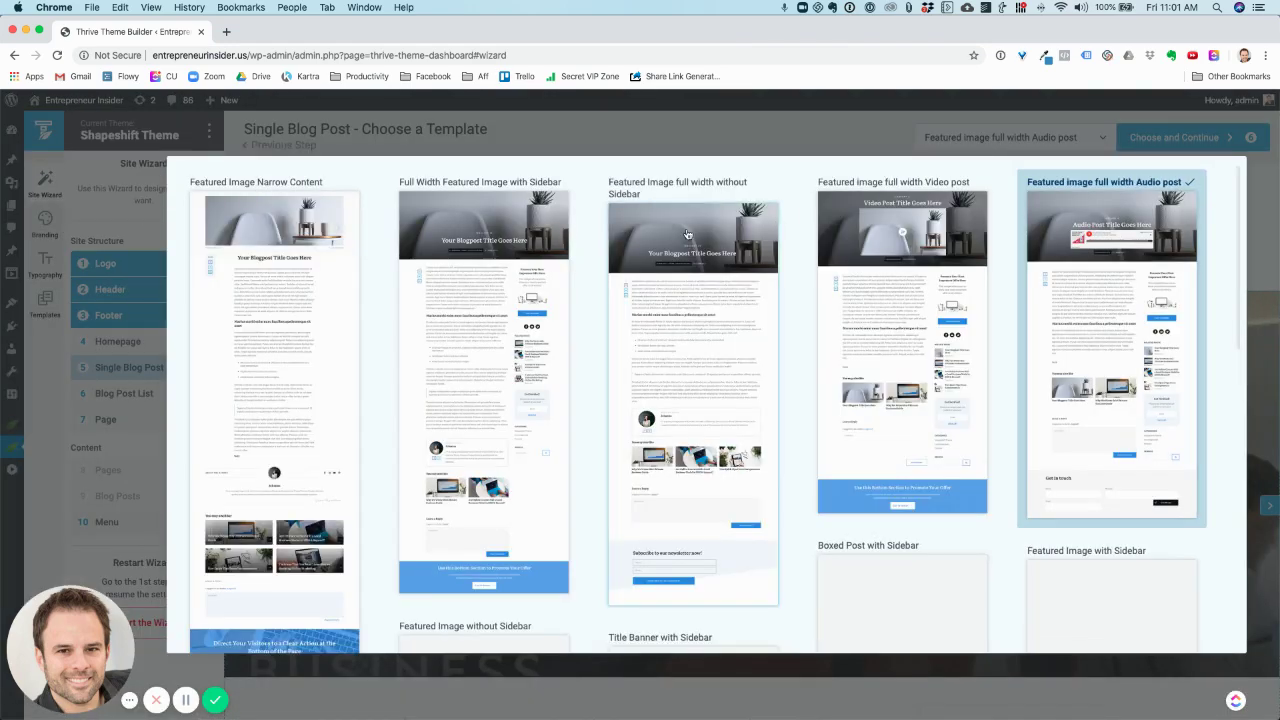
pyautogui.scroll(-5, 313, 246)
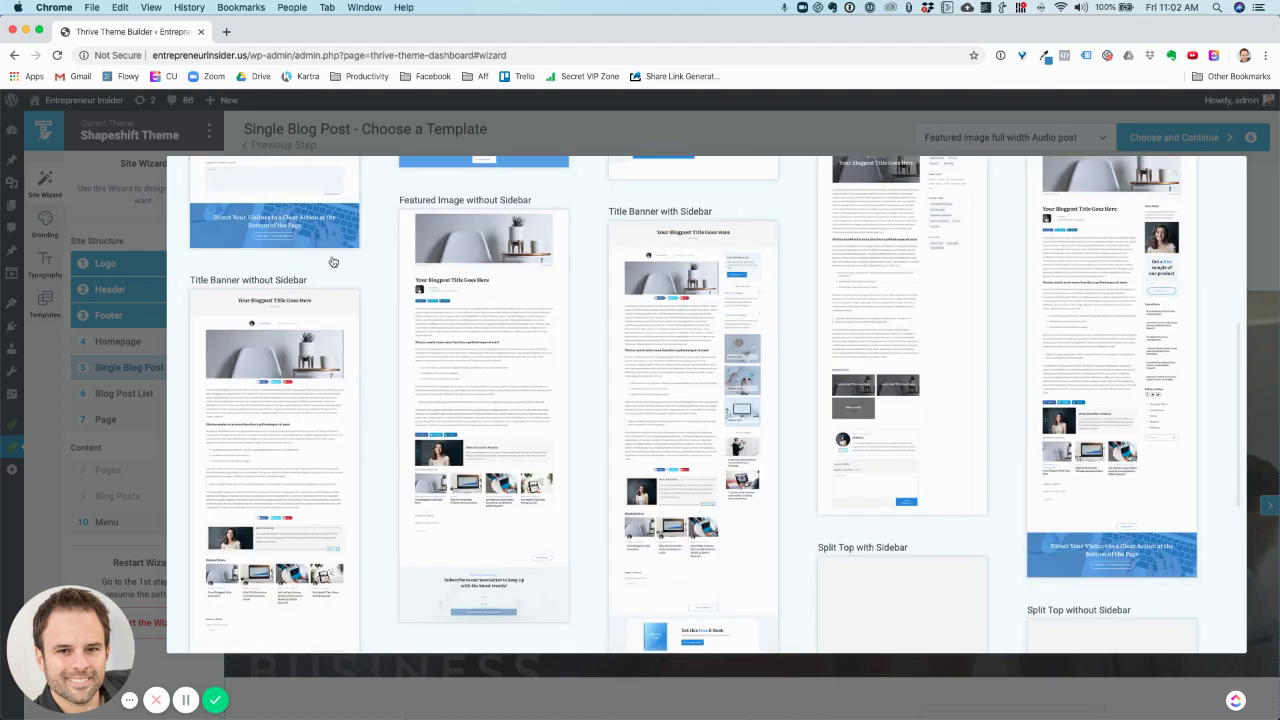
pyautogui.scroll(-5, 370, 290)
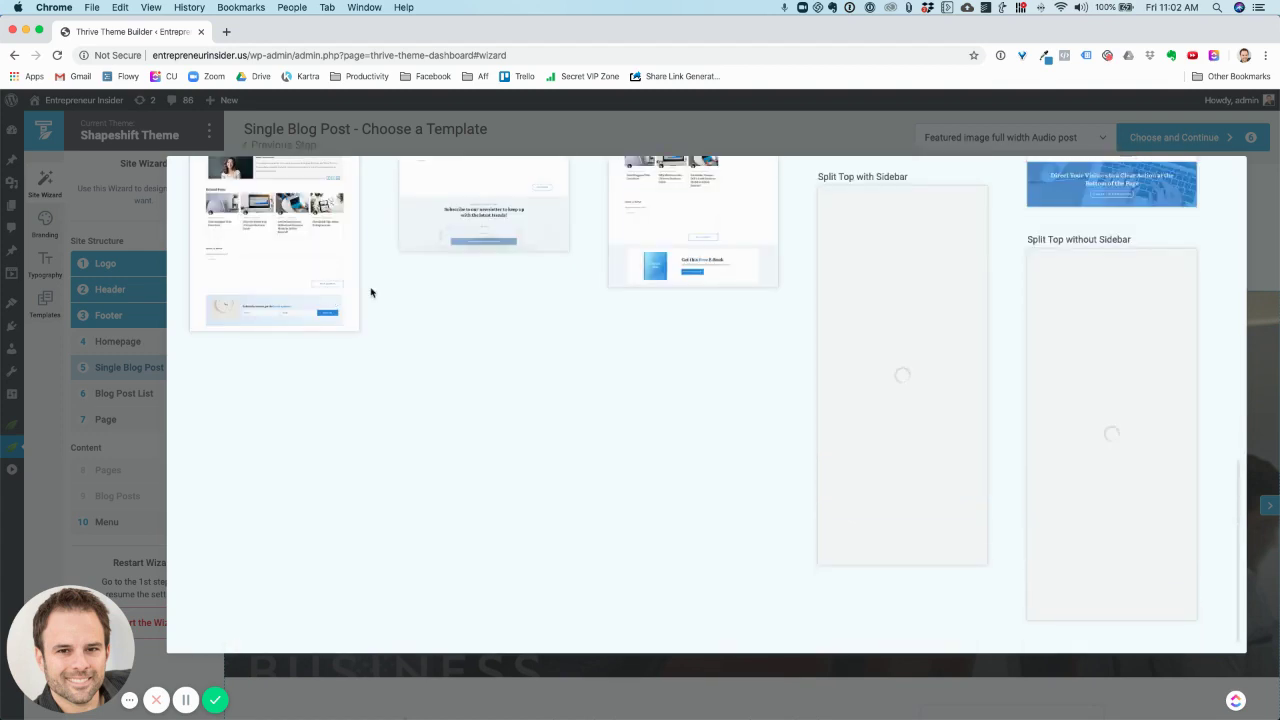
pyautogui.scroll(10, 375, 295)
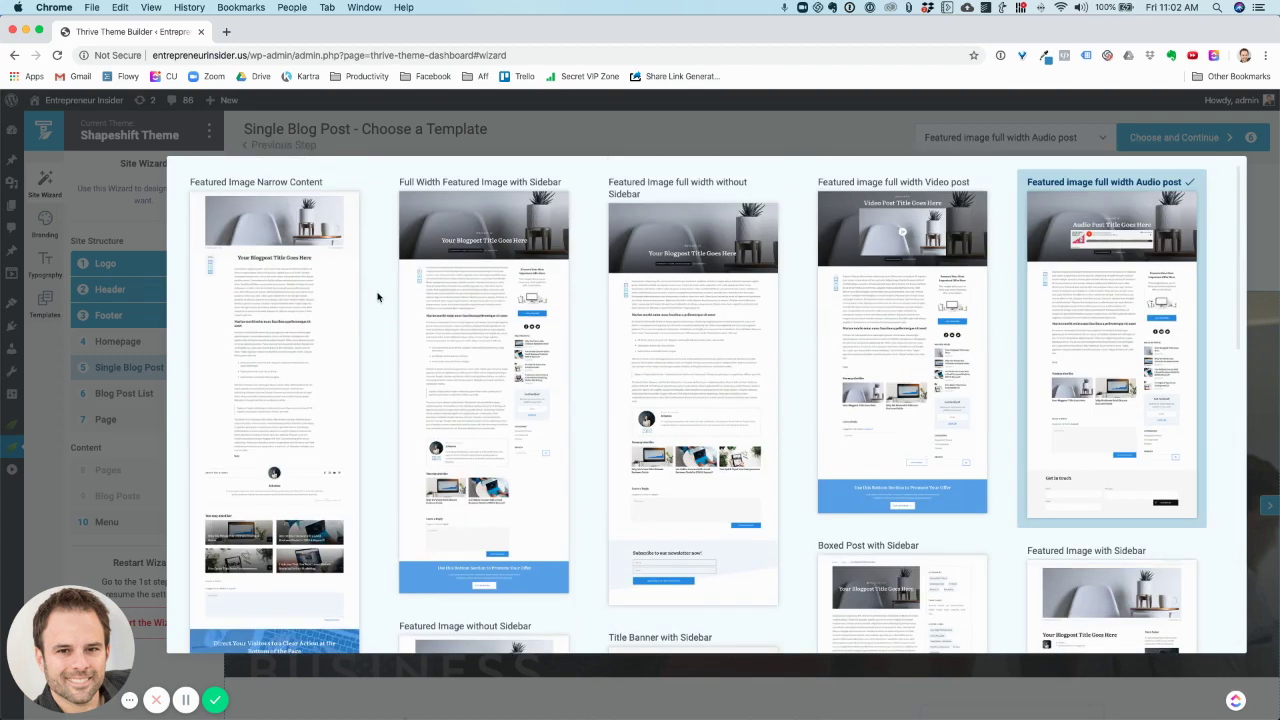
pyautogui.click(281, 224)
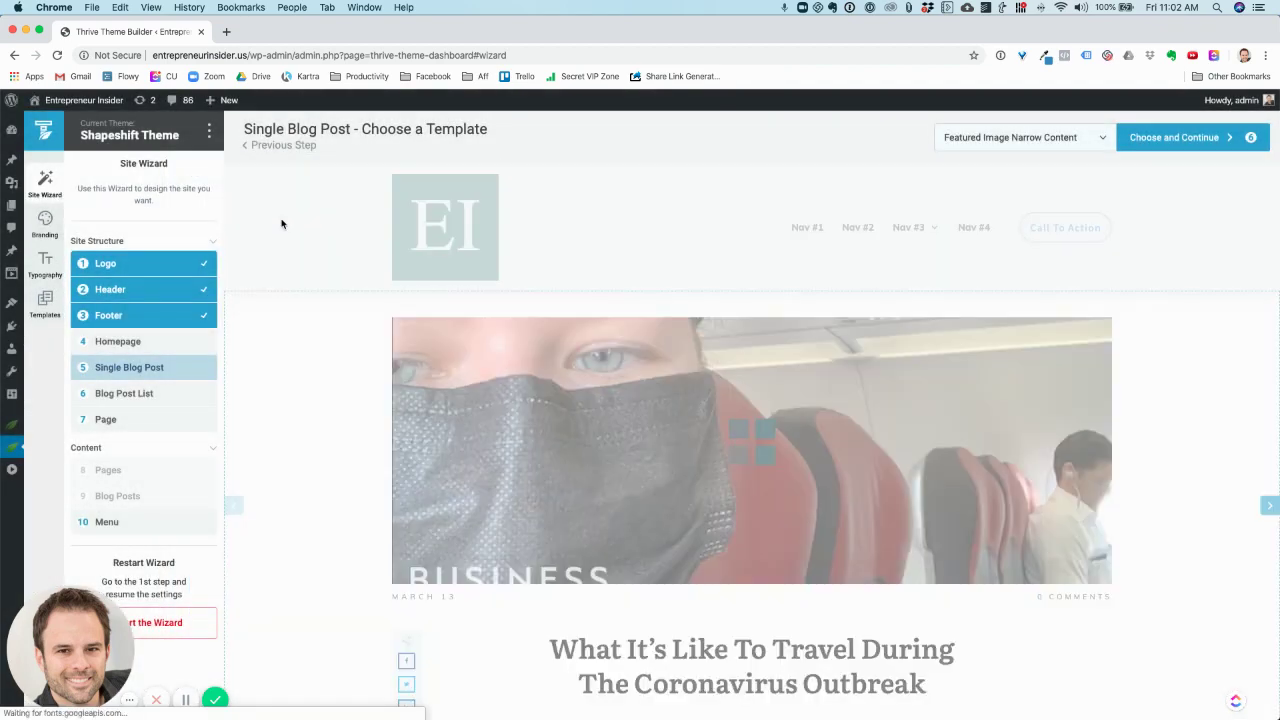
# - Review the narrow content post preview down to the comment form, and confirm the template to continue to the Blog Post List step
pyautogui.scroll(-5, 799, 361)
pyautogui.scroll(-15, 794, 367)
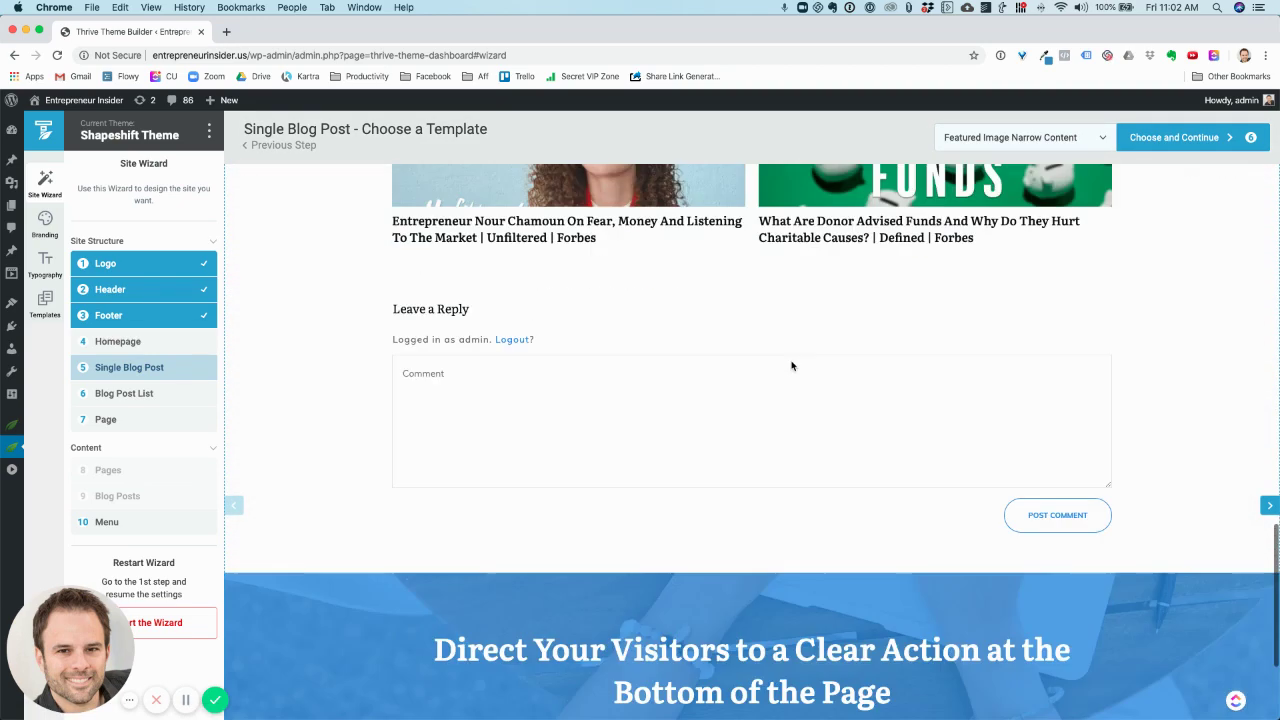
pyautogui.scroll(20, 790, 366)
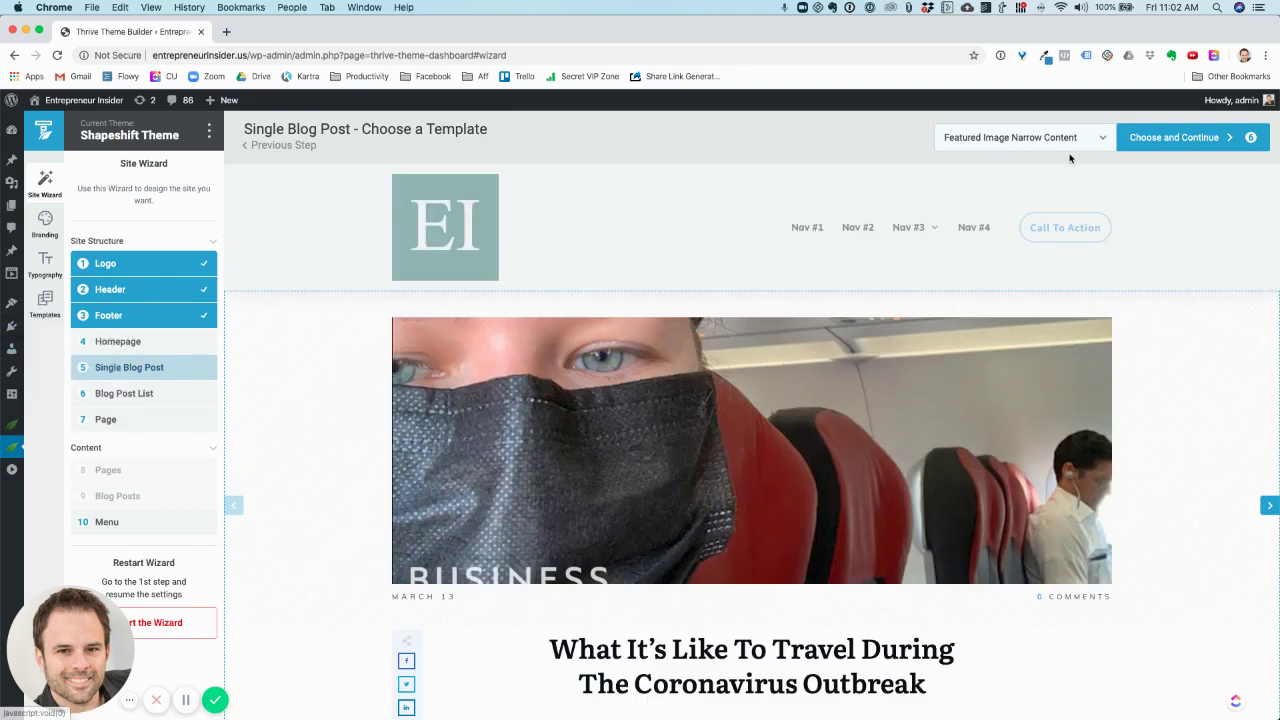
pyautogui.click(1210, 138)
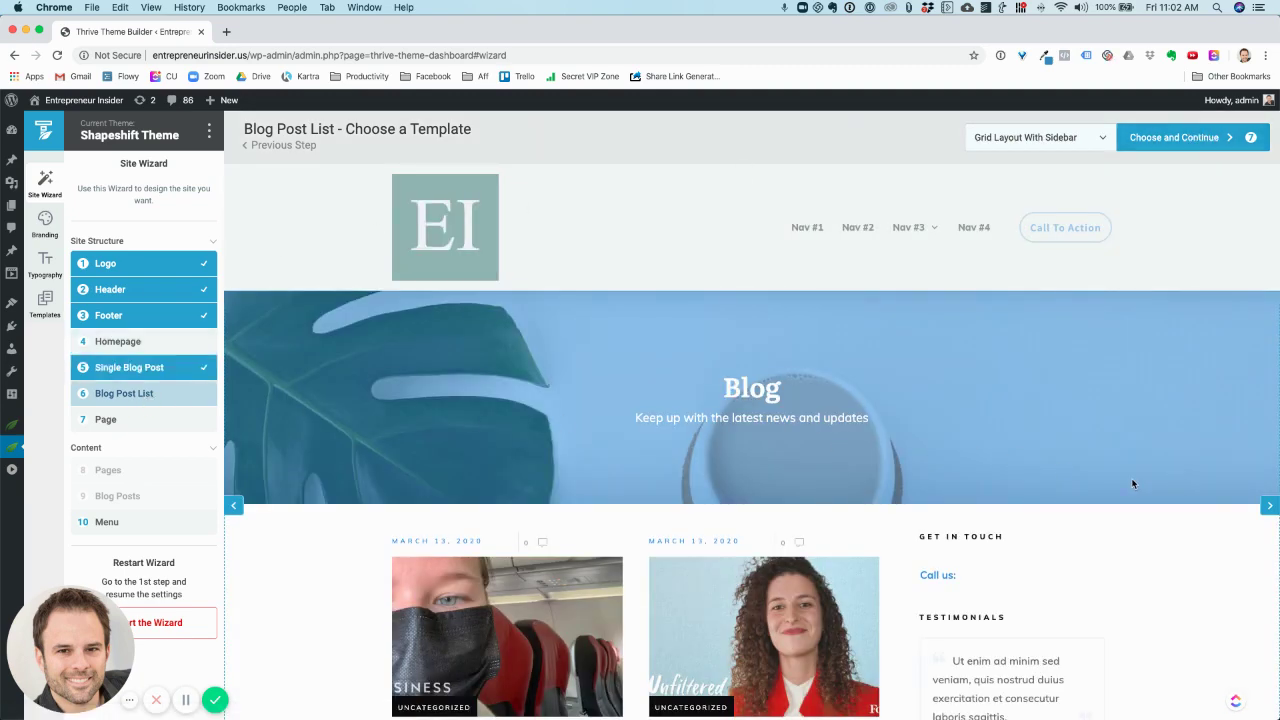
# - Choose the List Layout Text Only template for the blog post list and continue to the Page step
pyautogui.scroll(-5, 1135, 480)
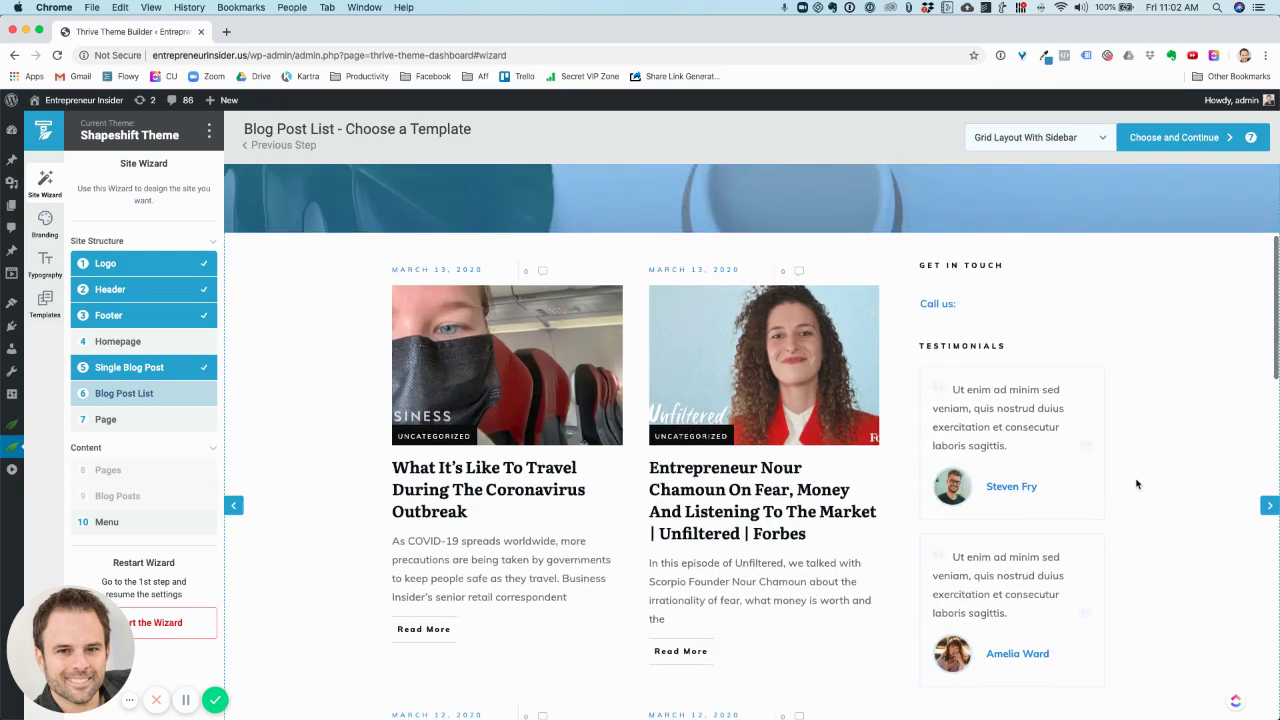
pyautogui.click(1068, 137)
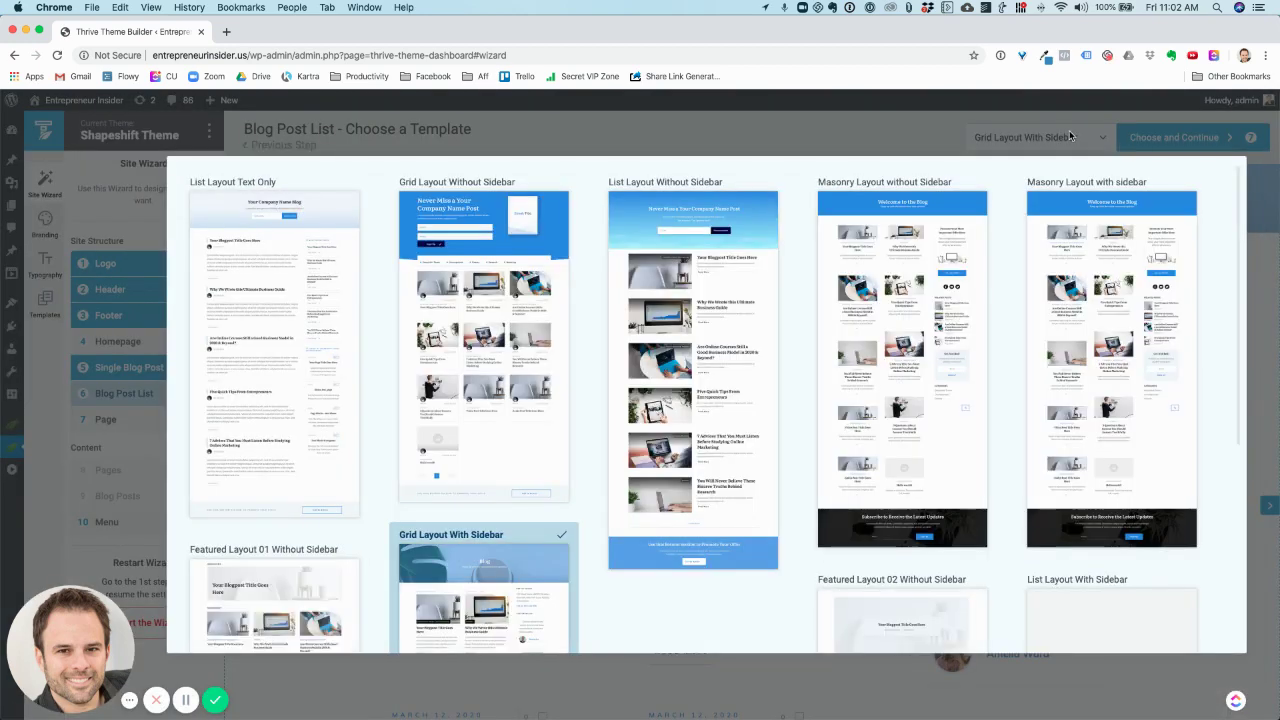
pyautogui.click(313, 229)
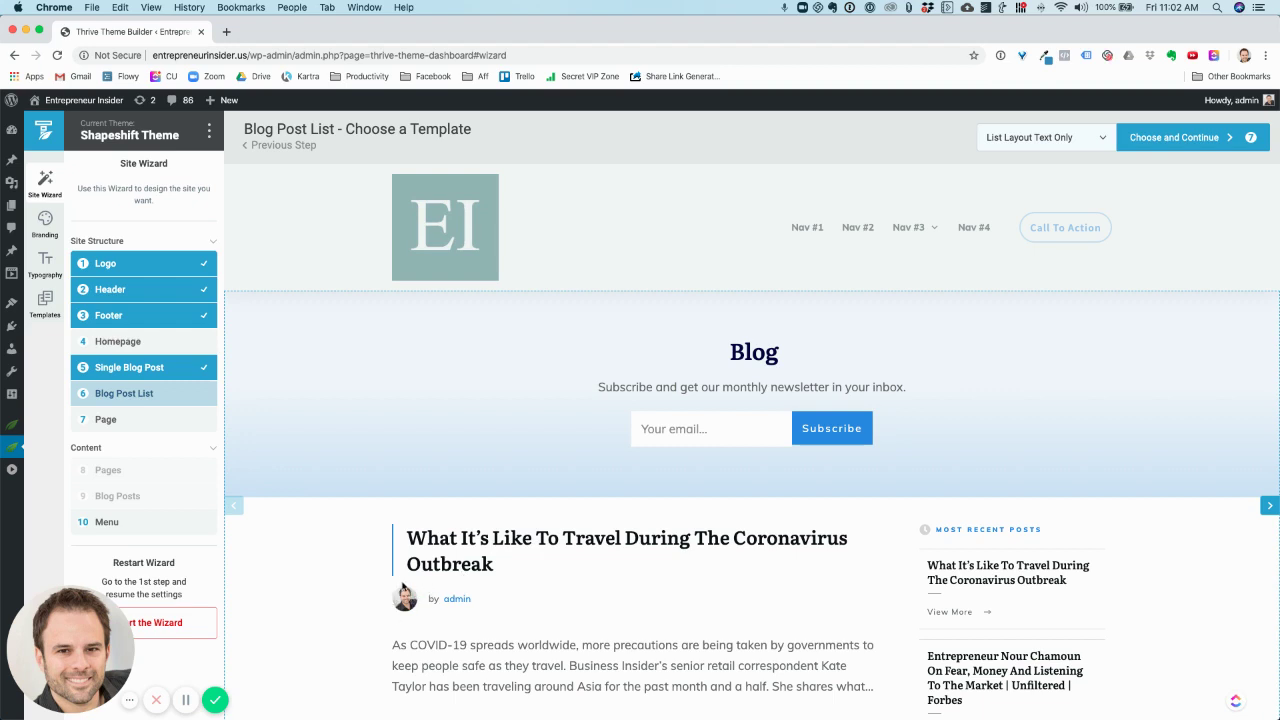
pyautogui.scroll(-4, 403, 588)
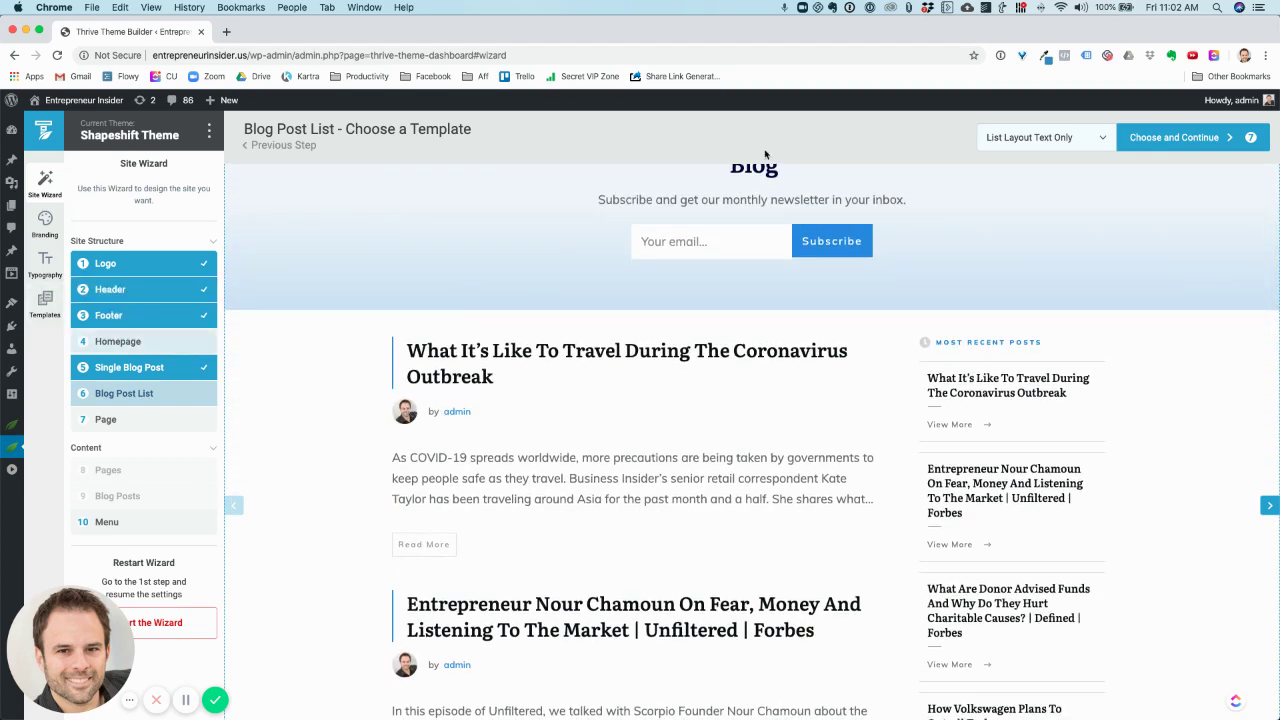
pyautogui.click(1192, 141)
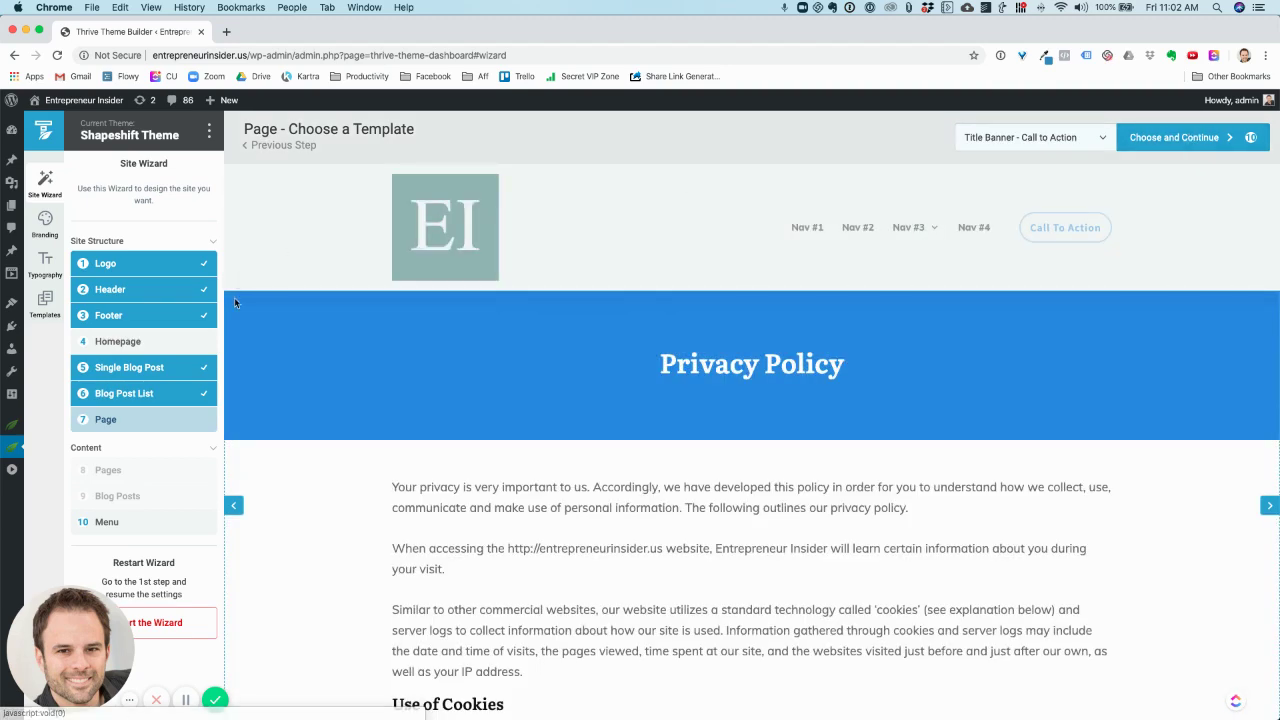
# - Review the preselected page template and try the Title Banner - Static Image template for pages
pyautogui.scroll(-3, 935, 400)
pyautogui.scroll(3, 935, 400)
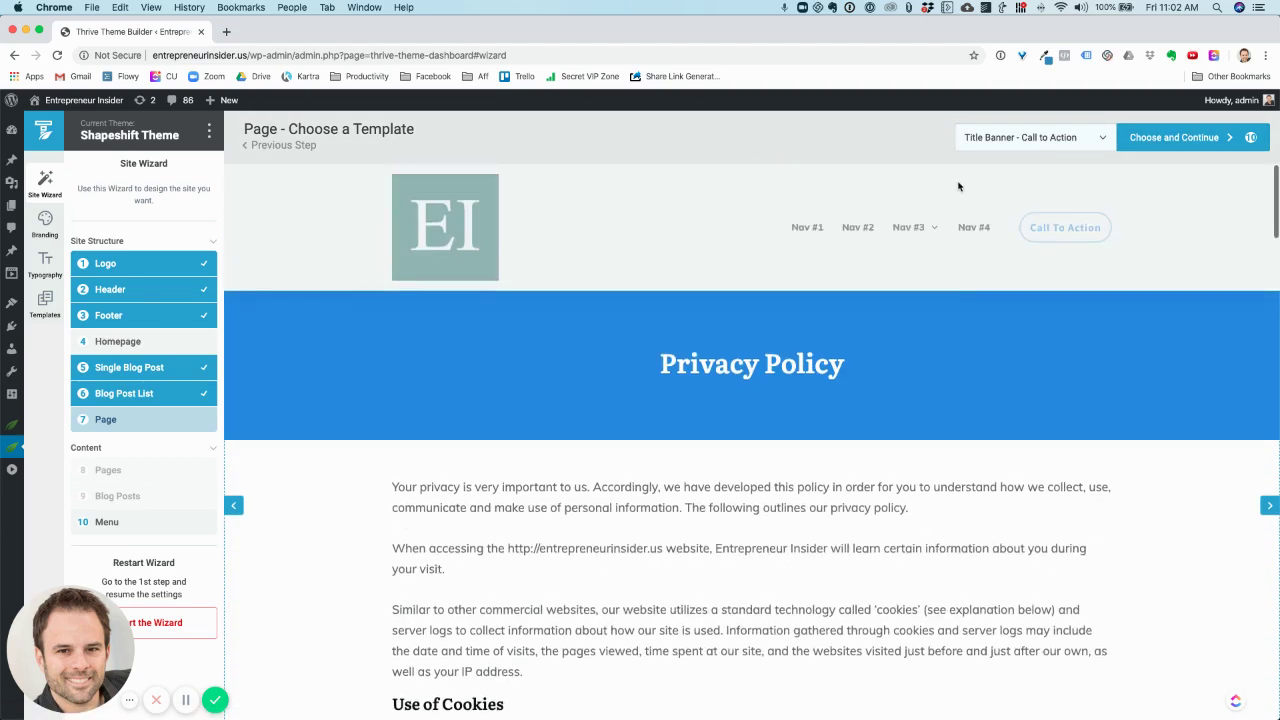
pyautogui.click(1008, 139)
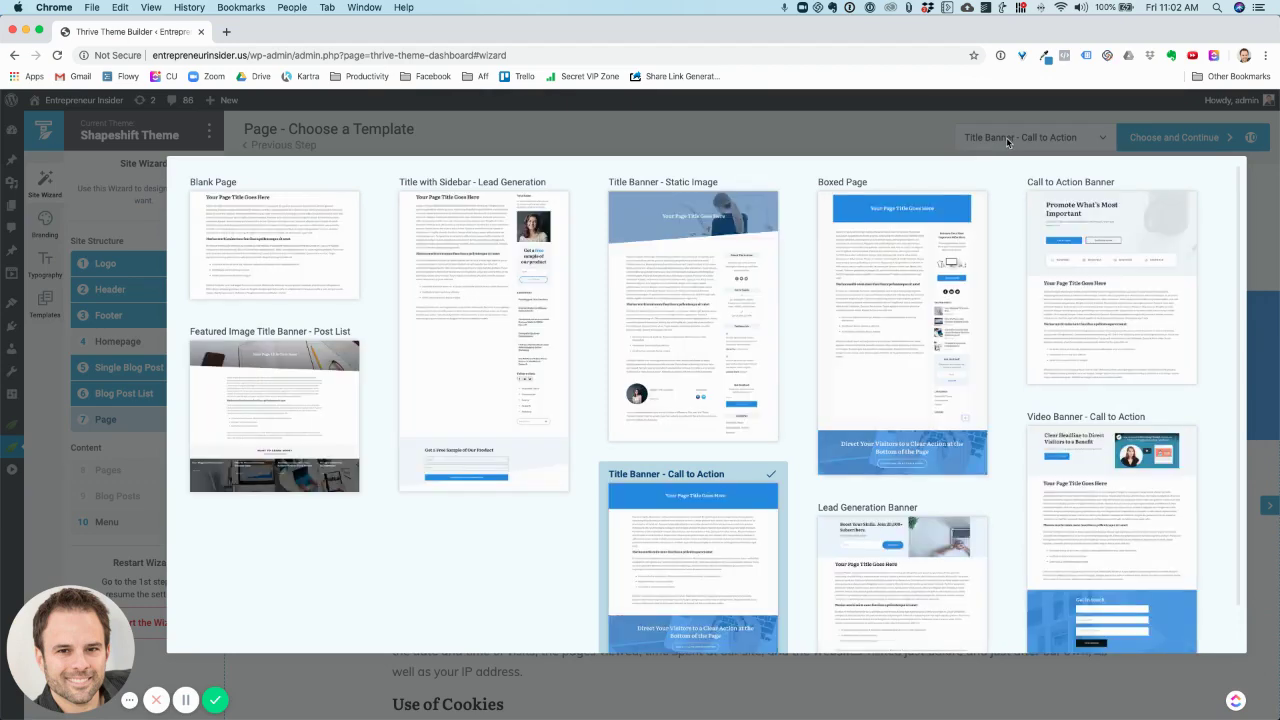
pyautogui.click(679, 222)
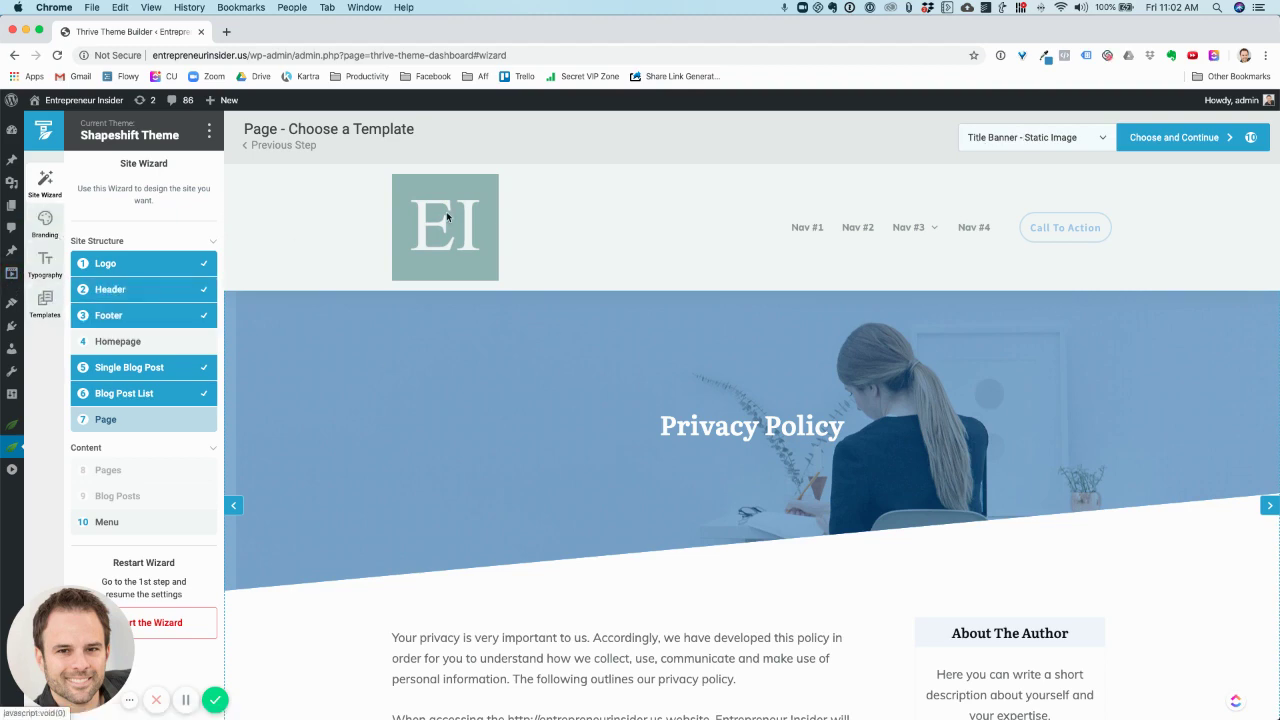
# - Choose the Lead Generation Banner template for pages and continue to the Menu step
pyautogui.click(1030, 138)
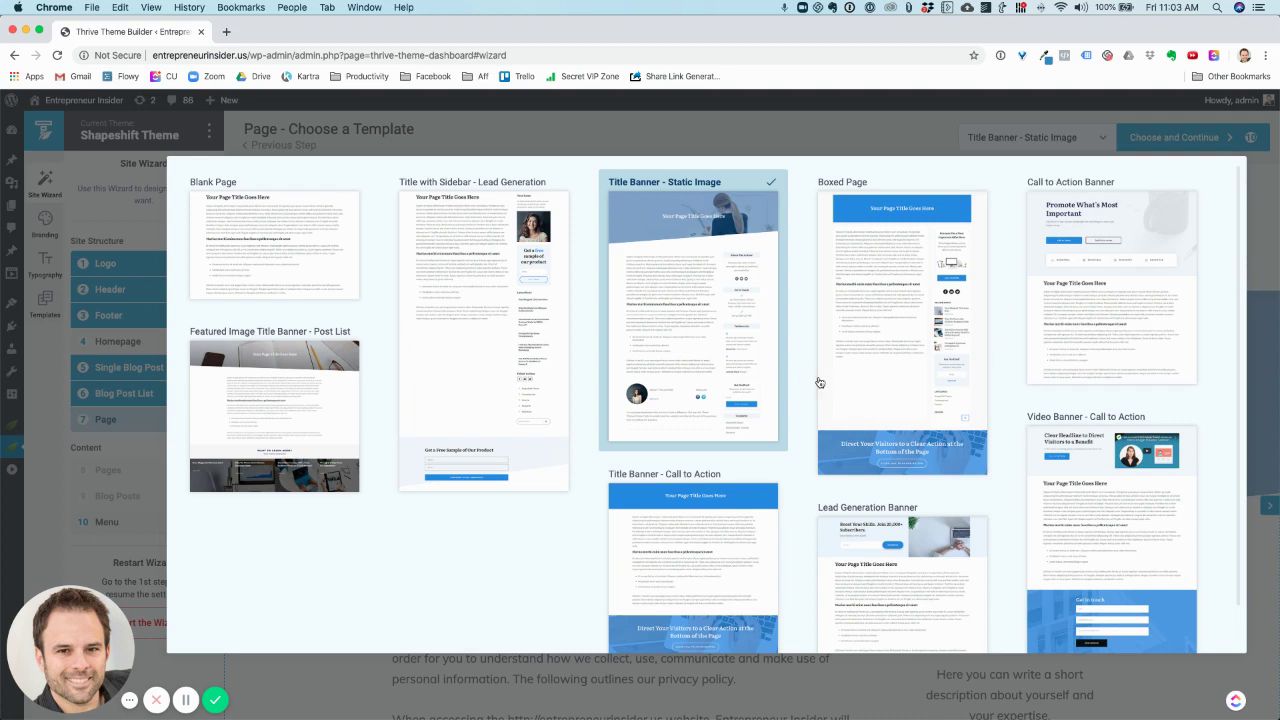
pyautogui.scroll(-1, 860, 381)
pyautogui.scroll(1, 881, 378)
pyautogui.click(882, 541)
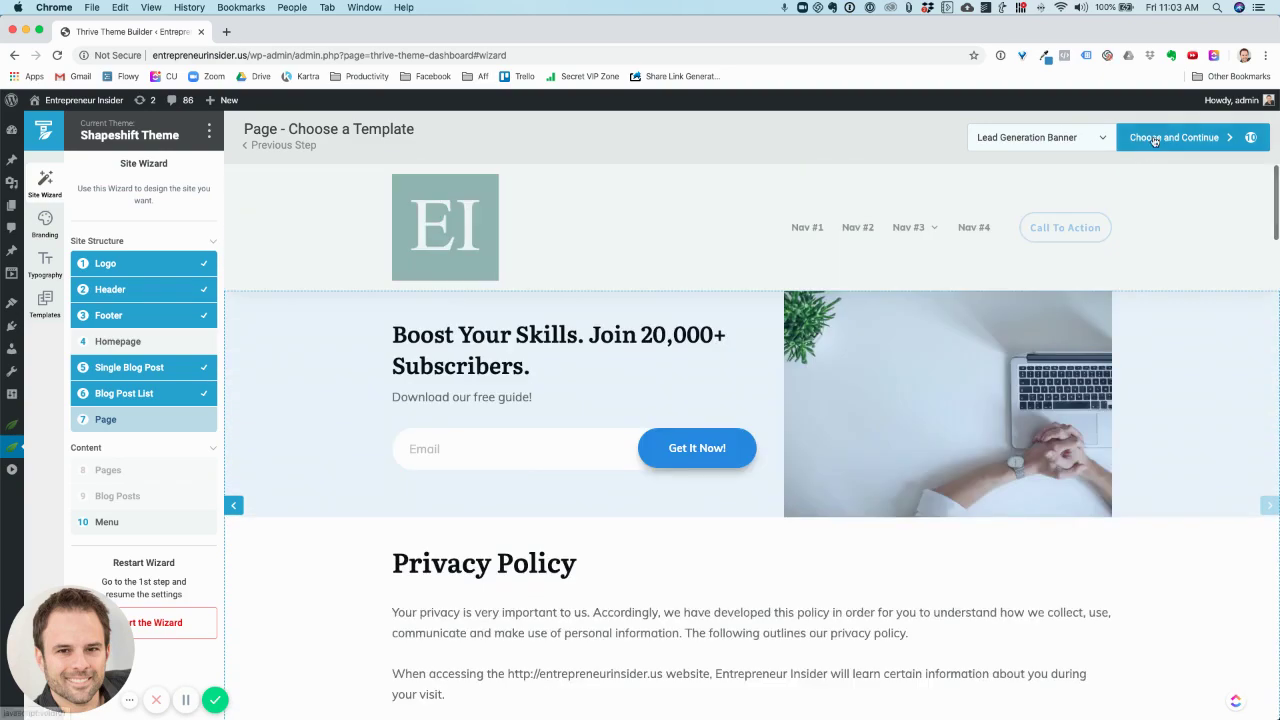
pyautogui.click(1220, 137)
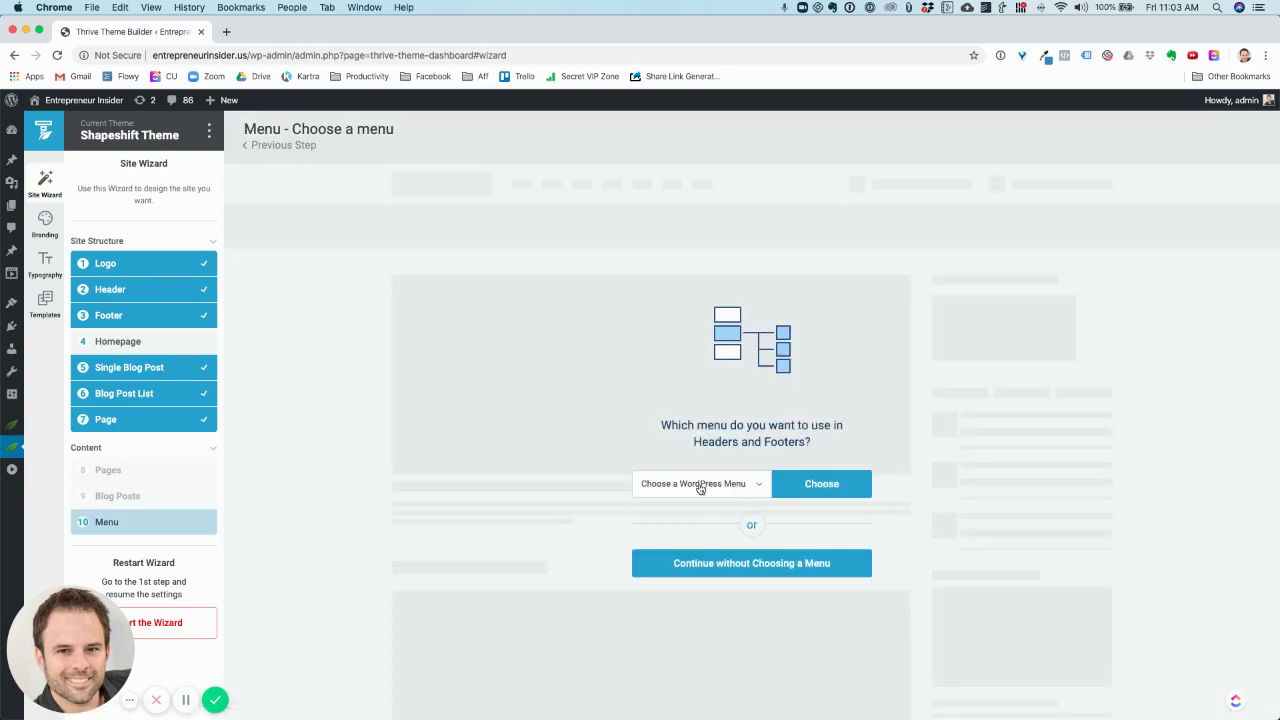
# - Assign an existing WordPress menu to the site's headers and footers
pyautogui.click(701, 488)
pyautogui.click(668, 513)
pyautogui.click(828, 478)
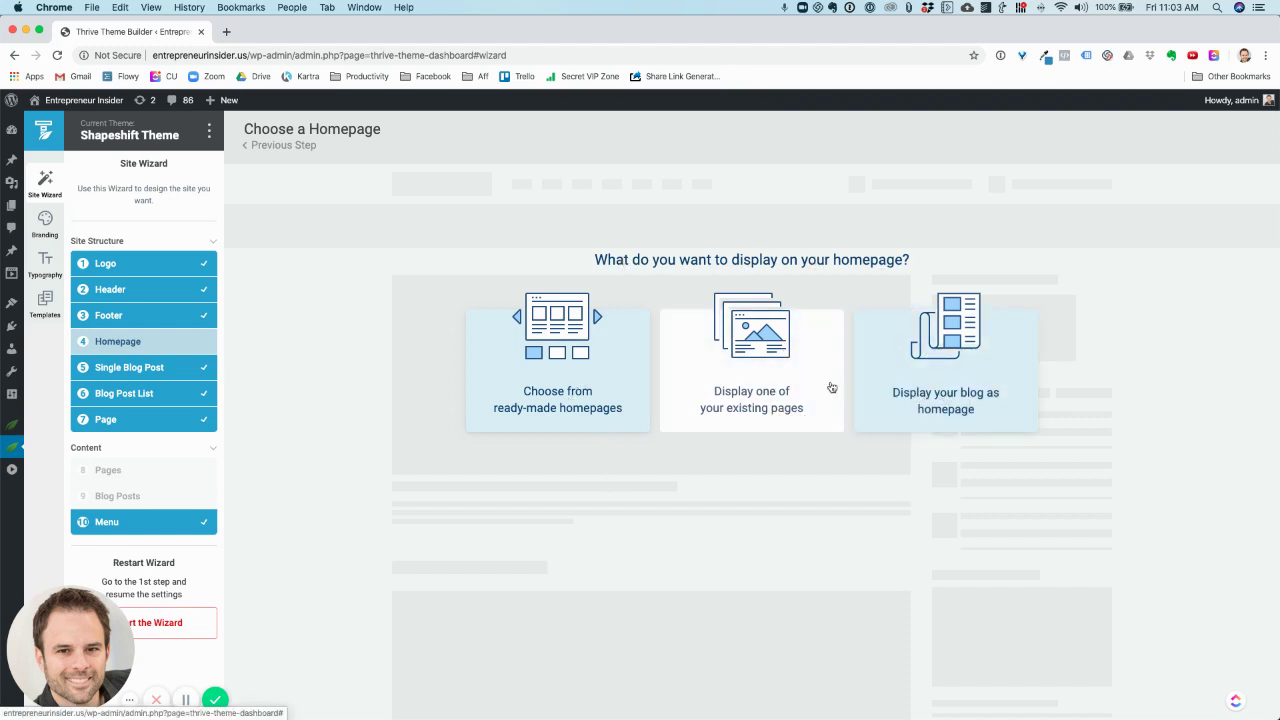
# - Set the existing Lead Generation Page as the homepage and complete the wizard
pyautogui.click(755, 330)
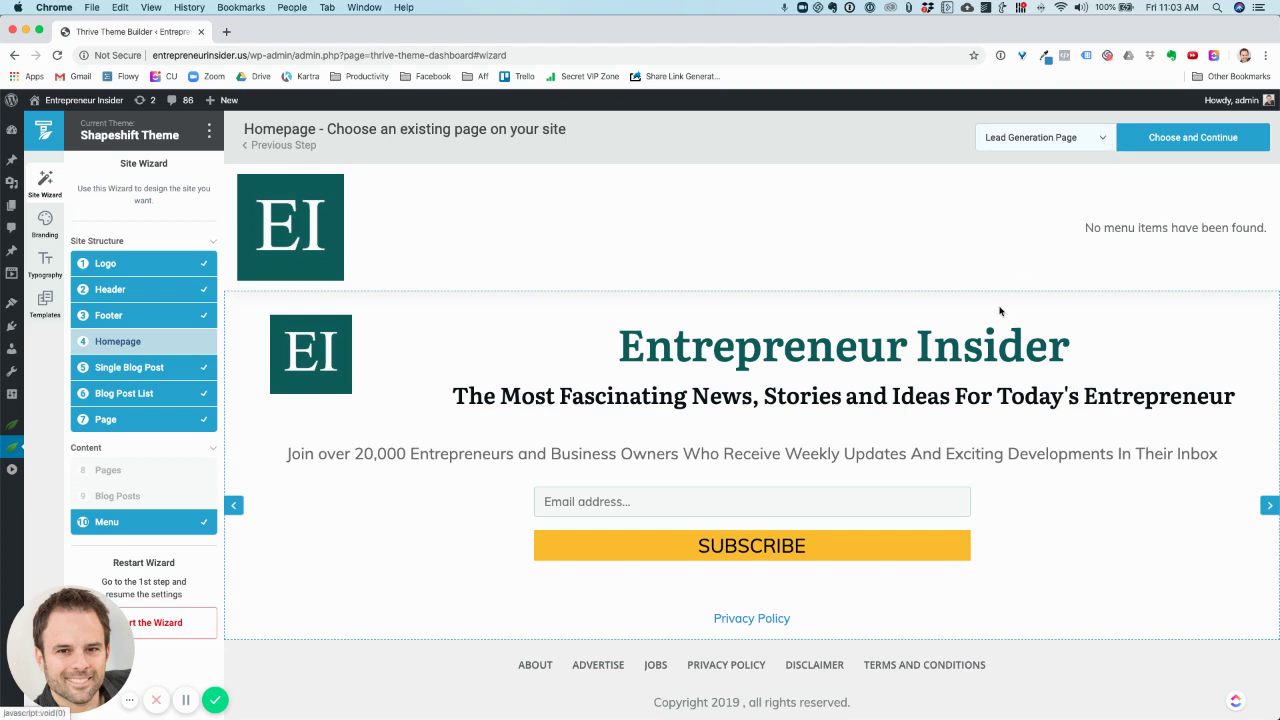
pyautogui.scroll(-1, 1002, 312)
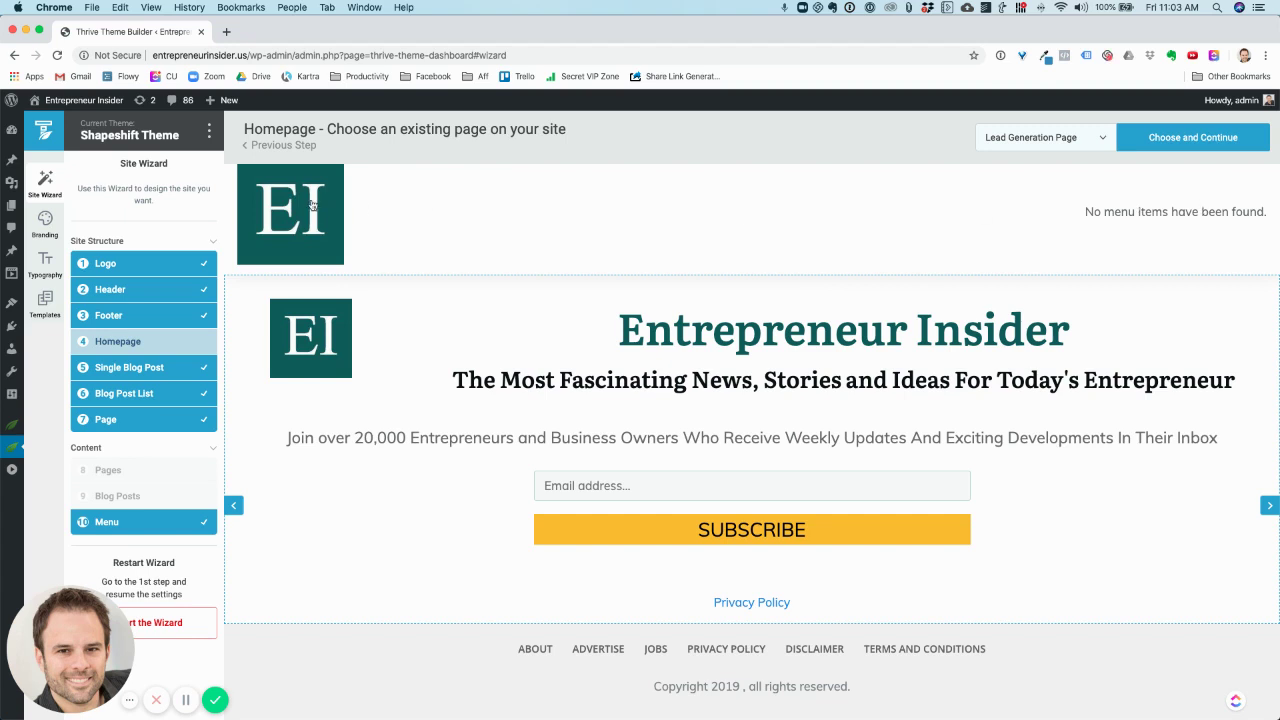
pyautogui.click(1213, 142)
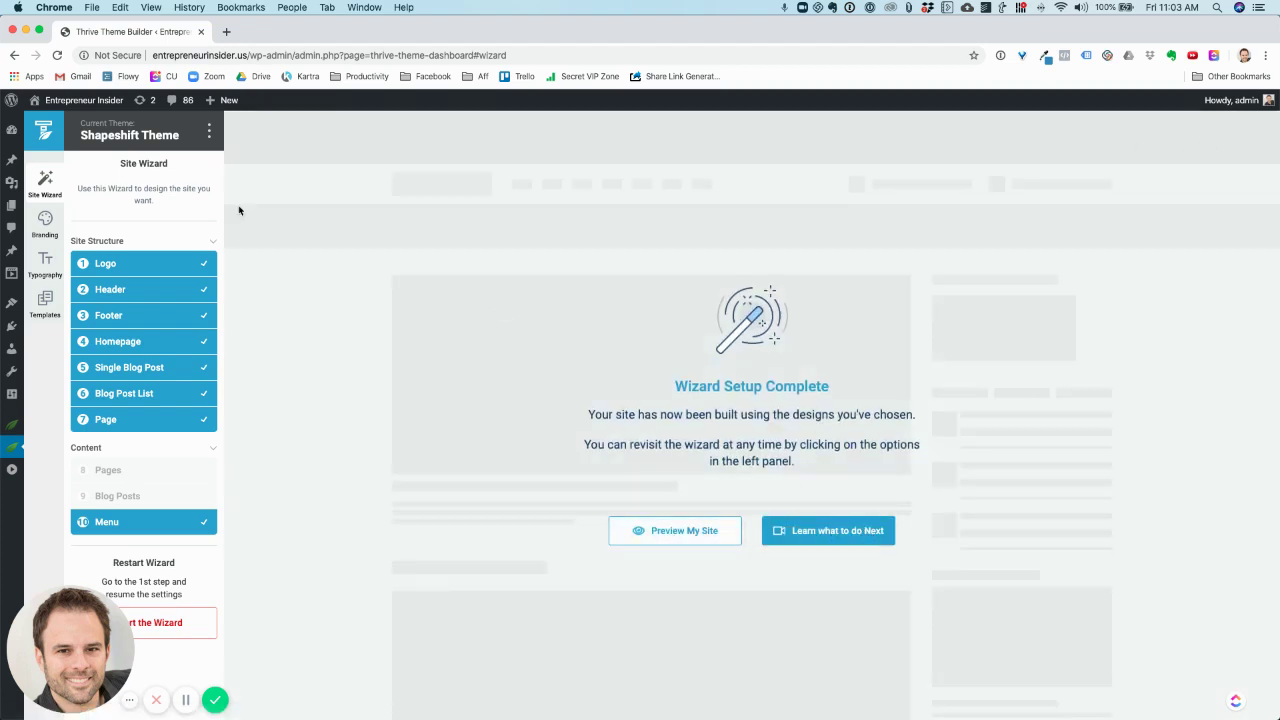
# - Open the theme's Branding settings, and open the live site in a new tab to check its homepage
pyautogui.click(45, 222)
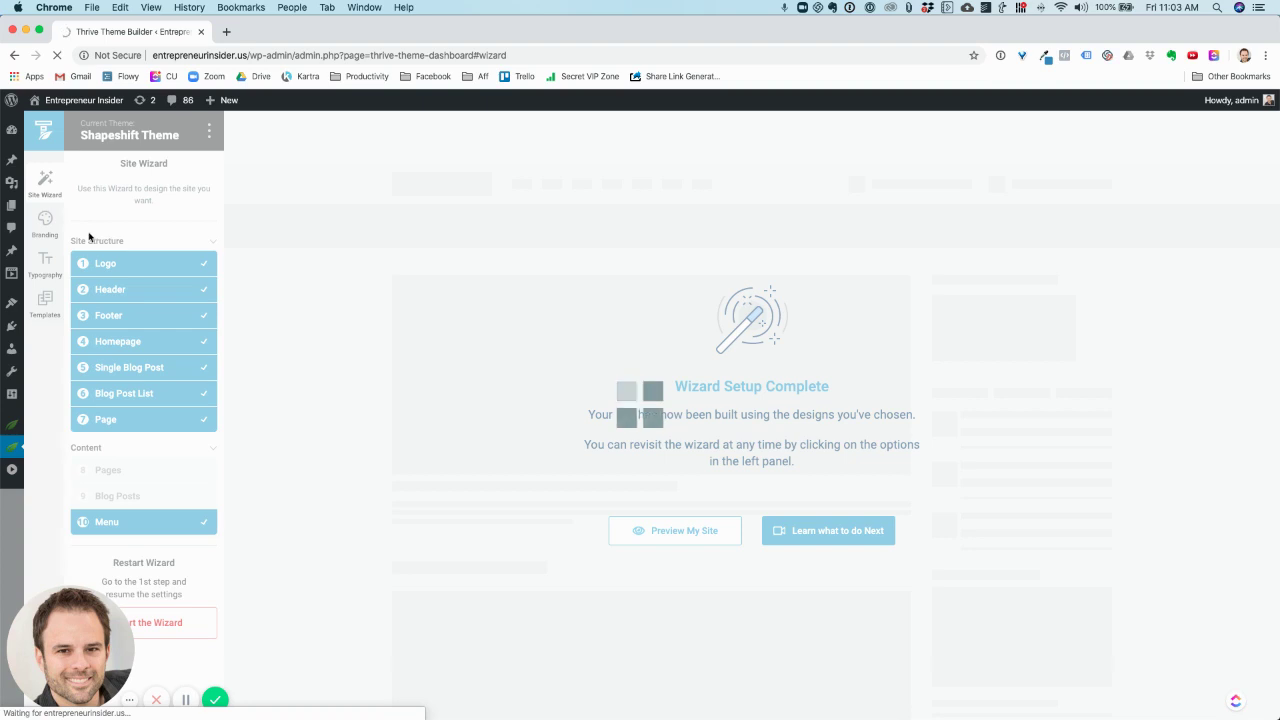
pyautogui.rightClick(92, 102)
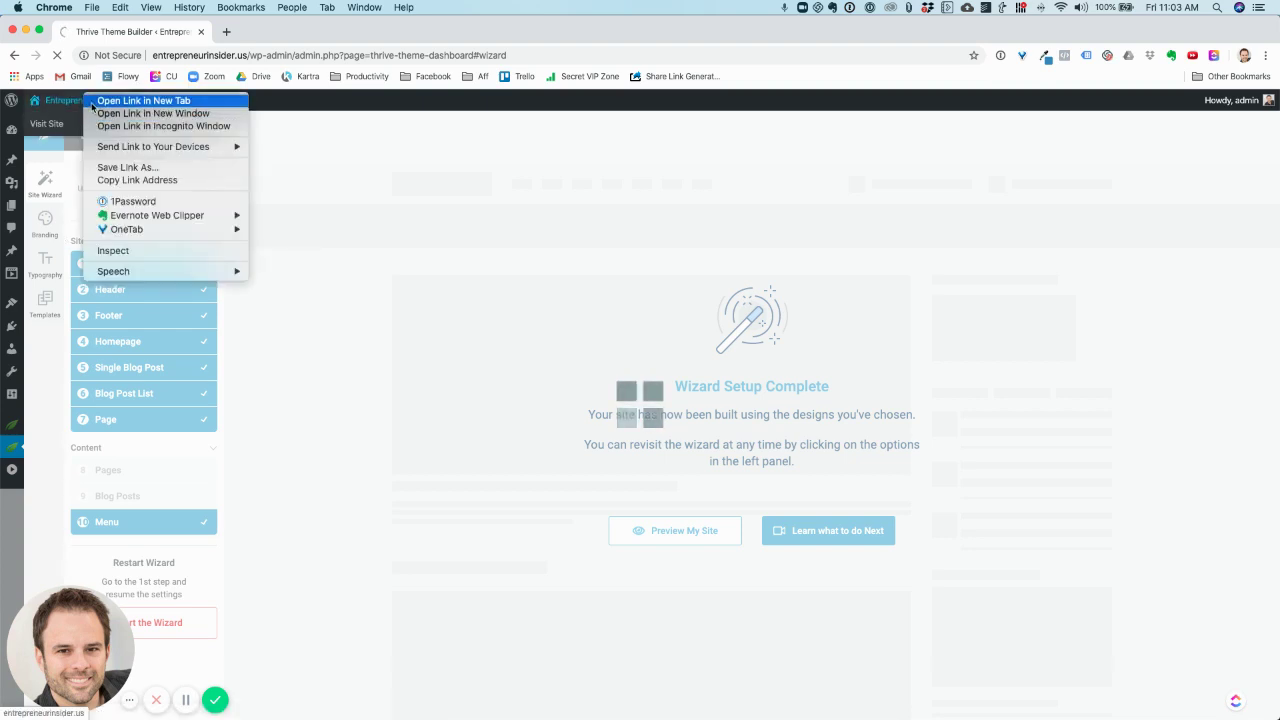
pyautogui.click(94, 102)
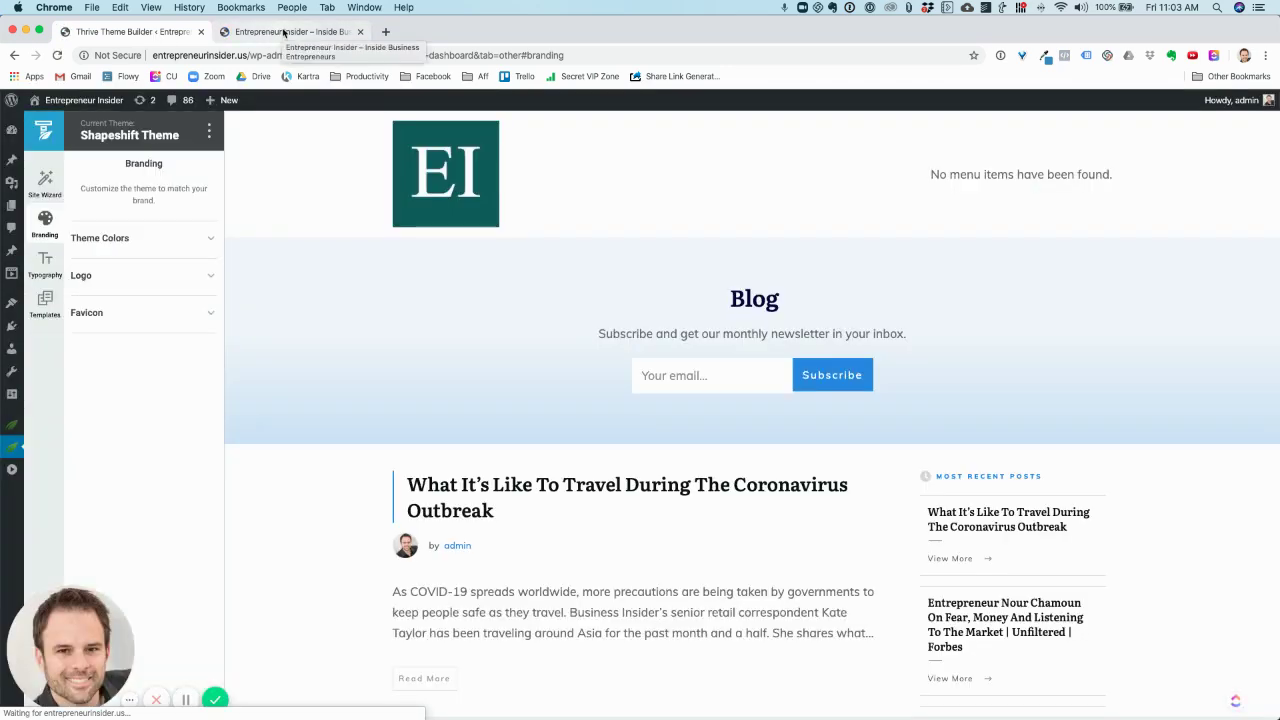
pyautogui.click(284, 33)
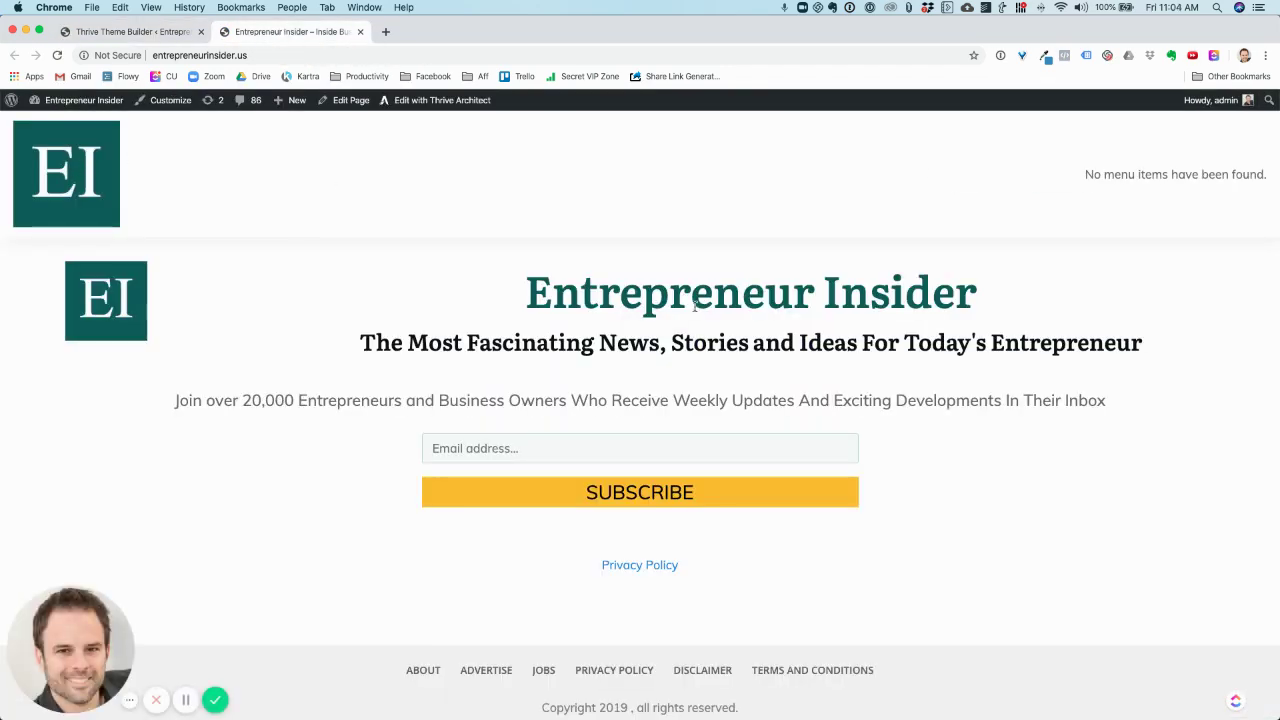
pyautogui.scroll(-1, 394, 274)
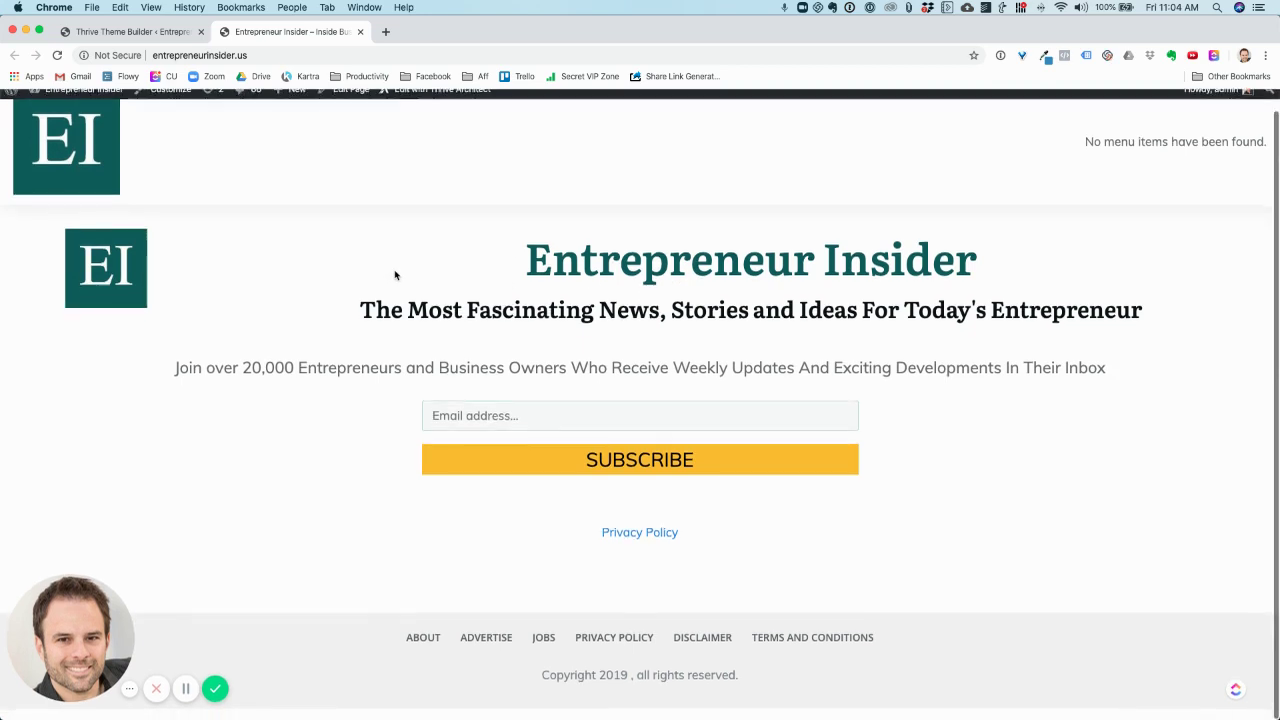
pyautogui.scroll(1, 467, 163)
# - Edit the homepage with Thrive Architect and remove the header section from the page
pyautogui.click(446, 101)
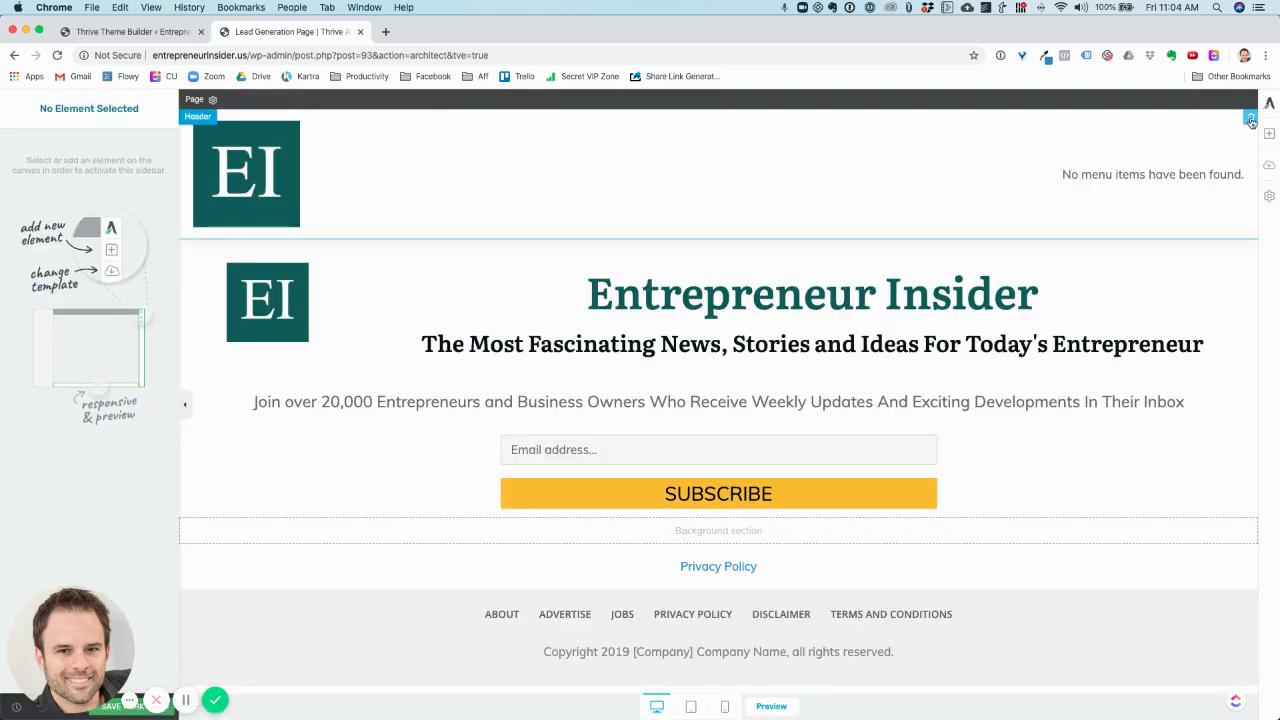
pyautogui.click(1250, 119)
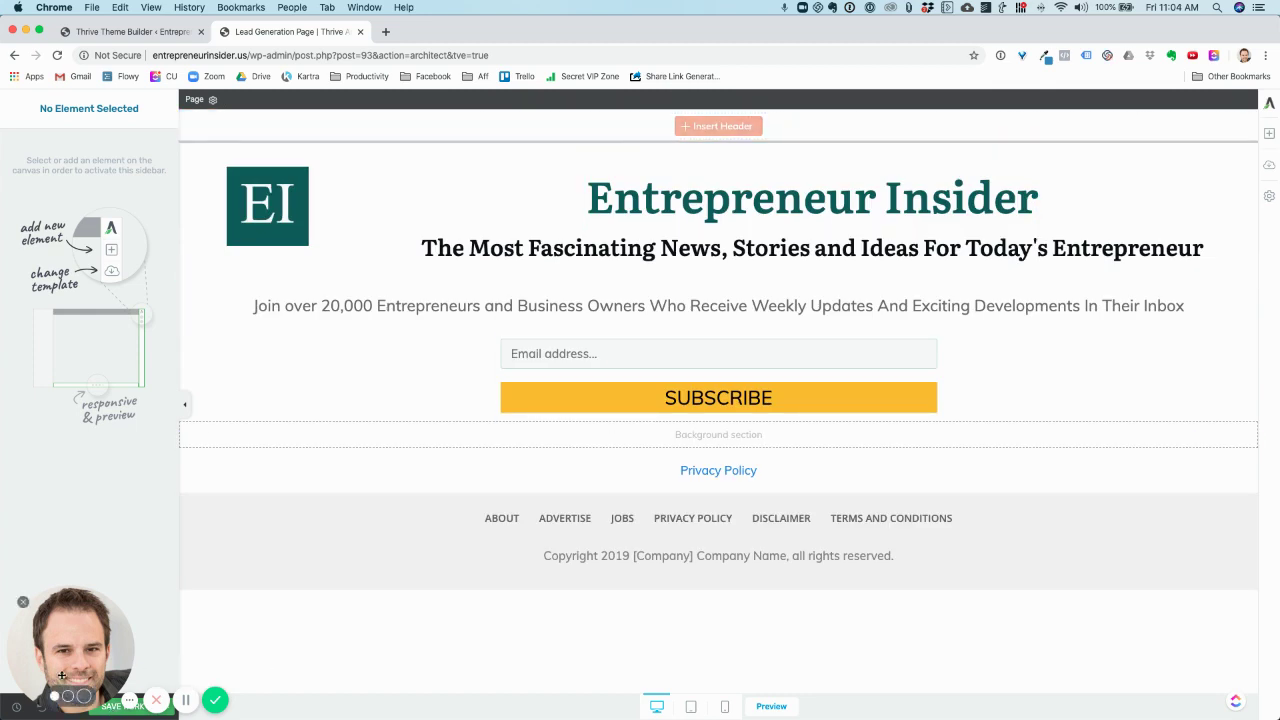
# - Save the header-free lead generation page, preview it on the live site, and return to its editor
pyautogui.click(148, 710)
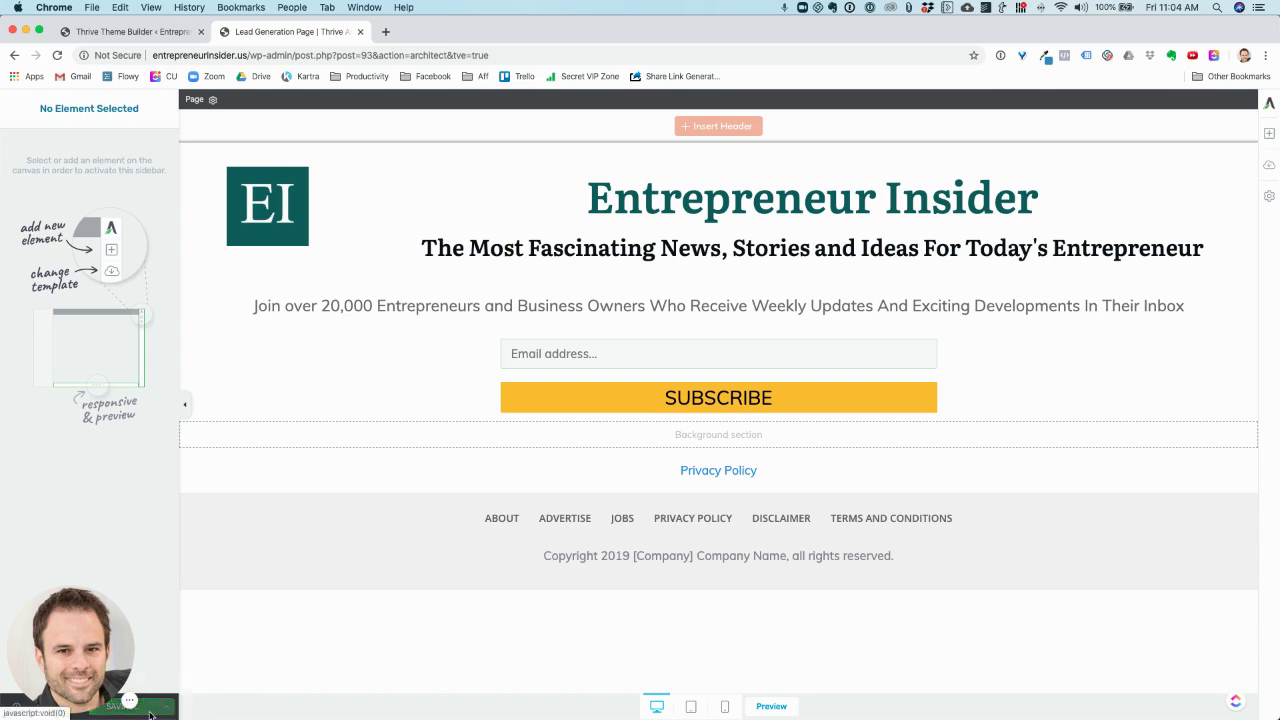
pyautogui.click(771, 707)
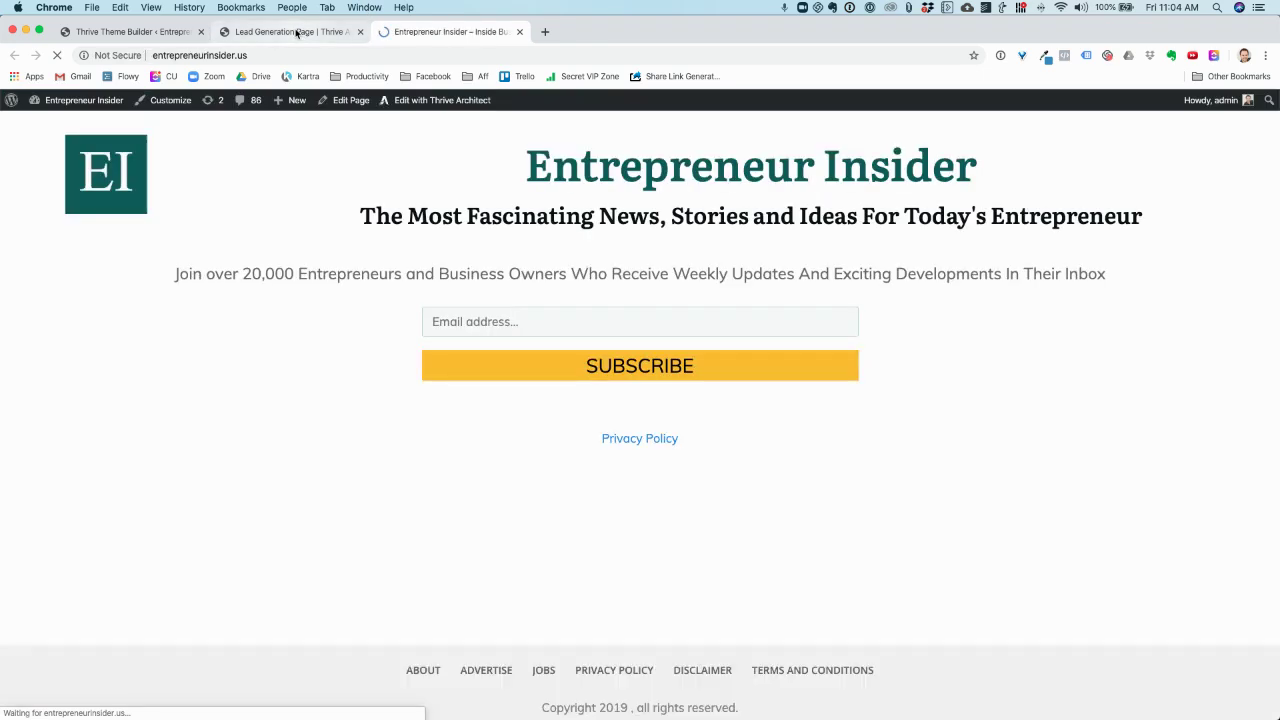
pyautogui.click(290, 32)
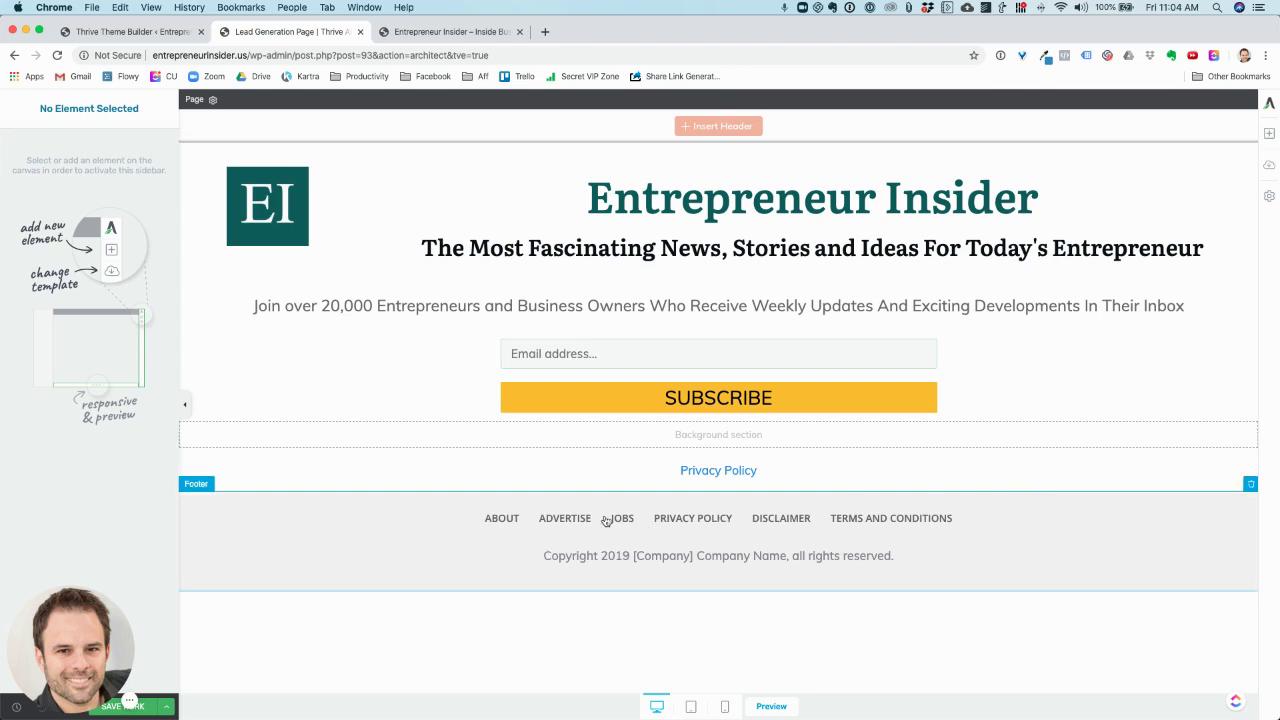
# - Remove the footer section from the lead generation page, save the page, and reload the live homepage
pyautogui.click(1250, 485)
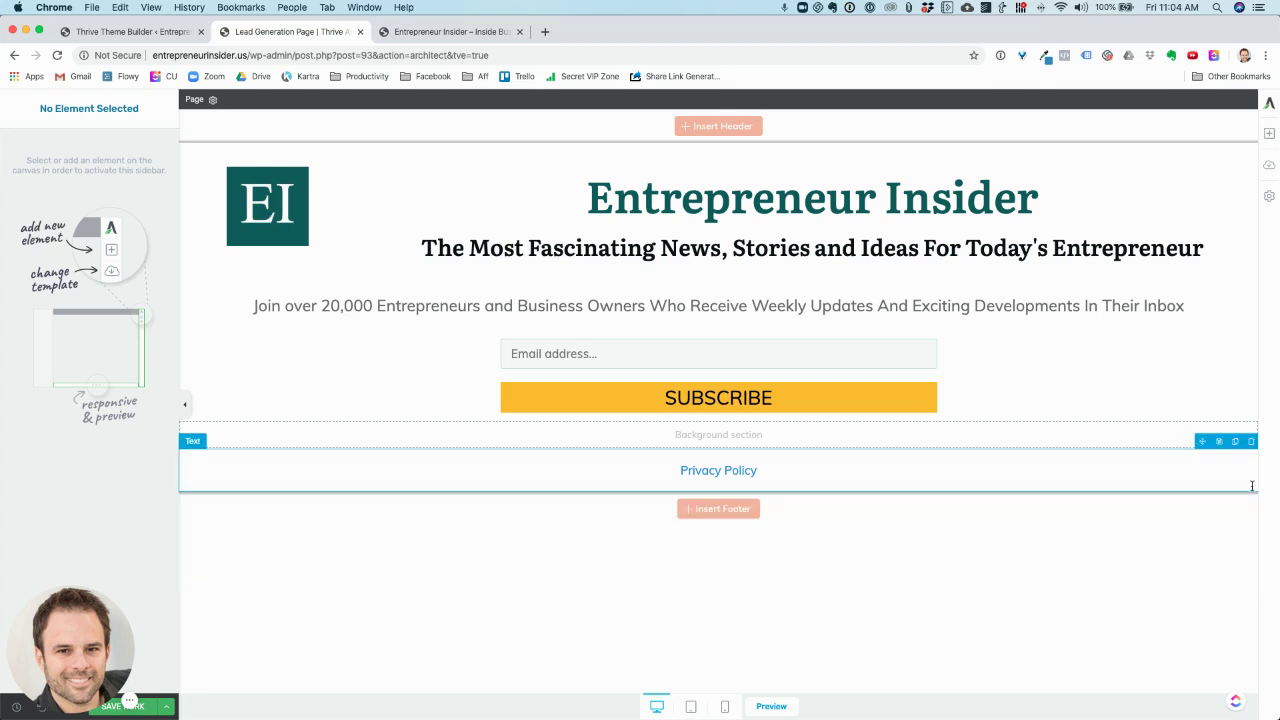
pyautogui.click(156, 712)
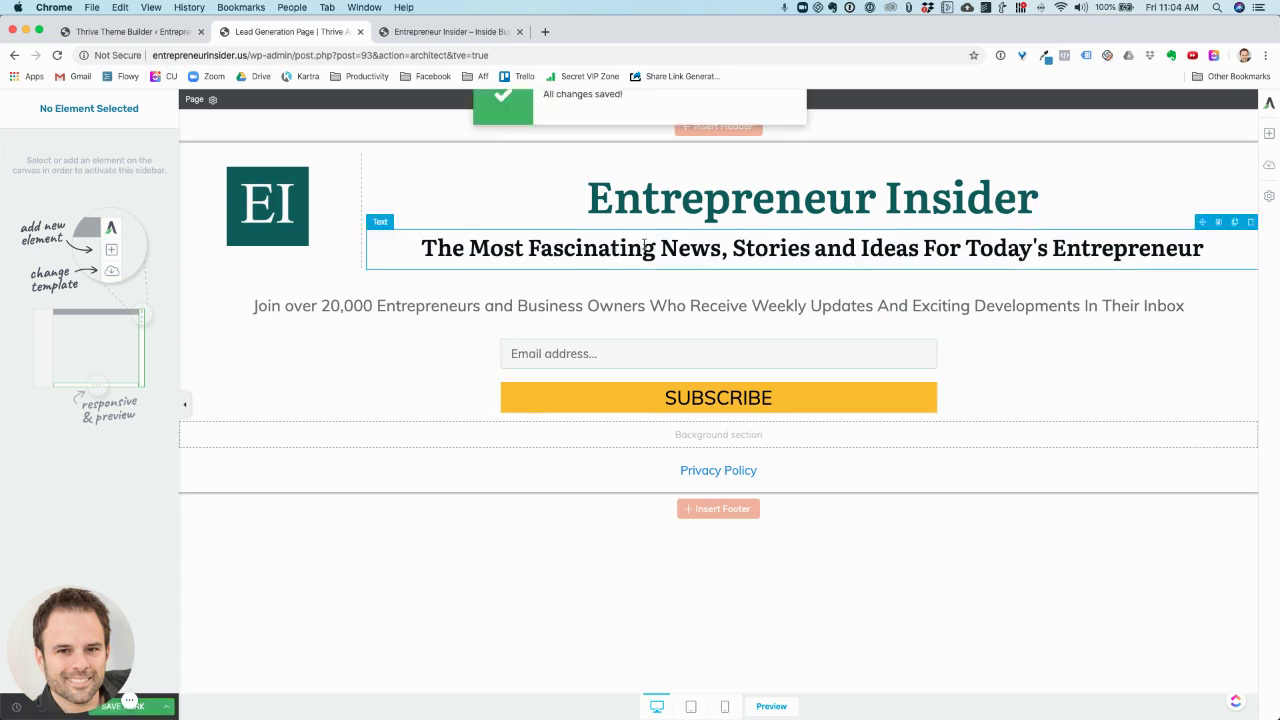
pyautogui.click(815, 250)
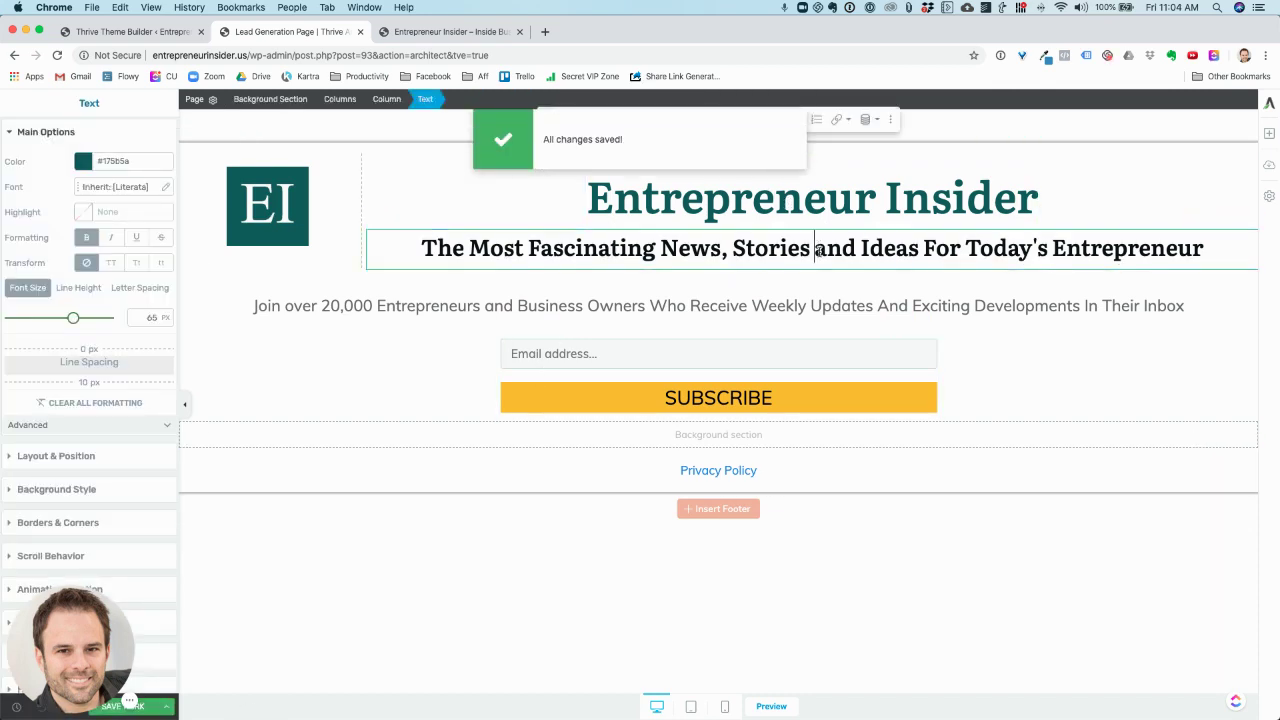
pyautogui.click(821, 305)
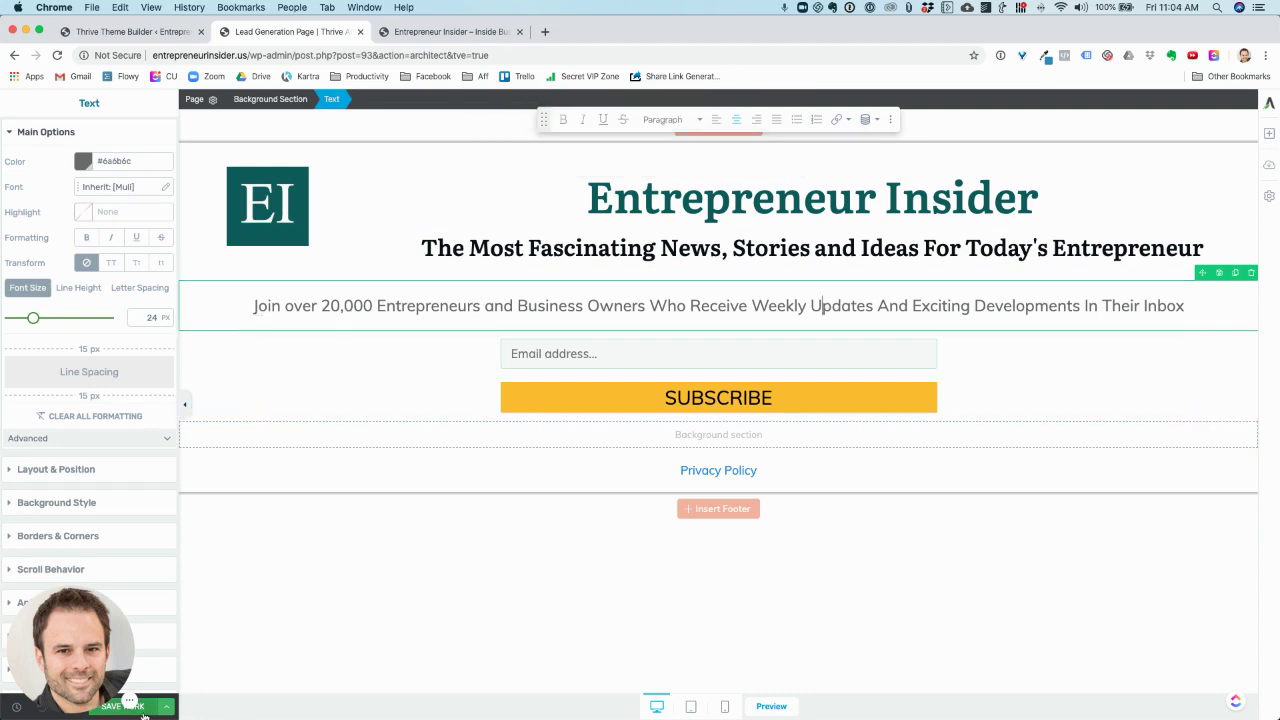
pyautogui.click(445, 31)
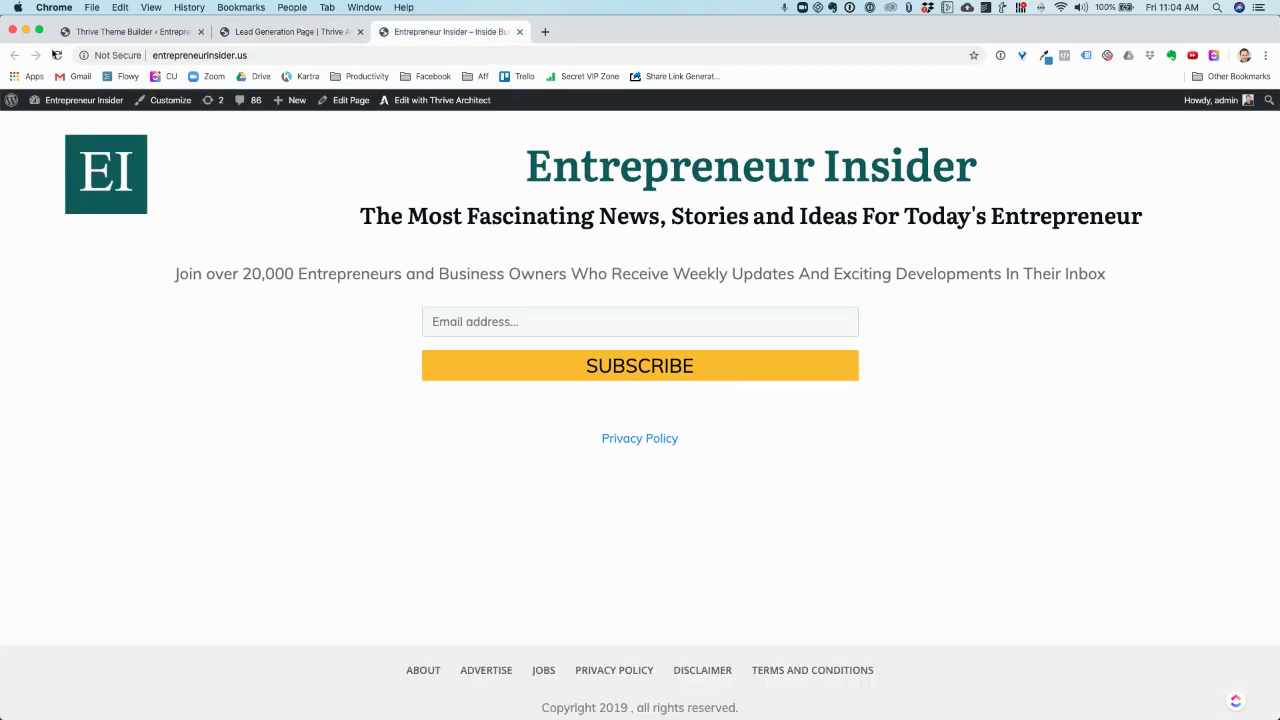
pyautogui.click(57, 55)
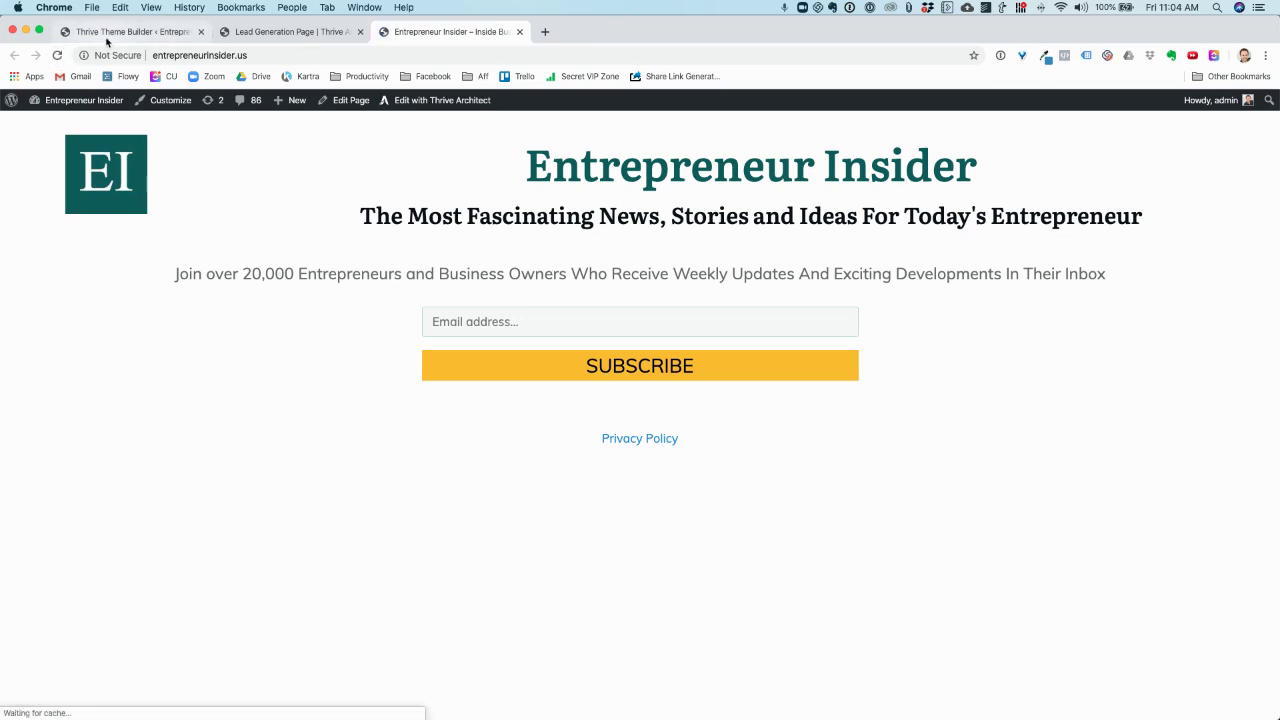
# - Return to the theme's Branding settings and switch the theme colors to the magenta Pallete 02
pyautogui.click(297, 39)
pyautogui.click(93, 35)
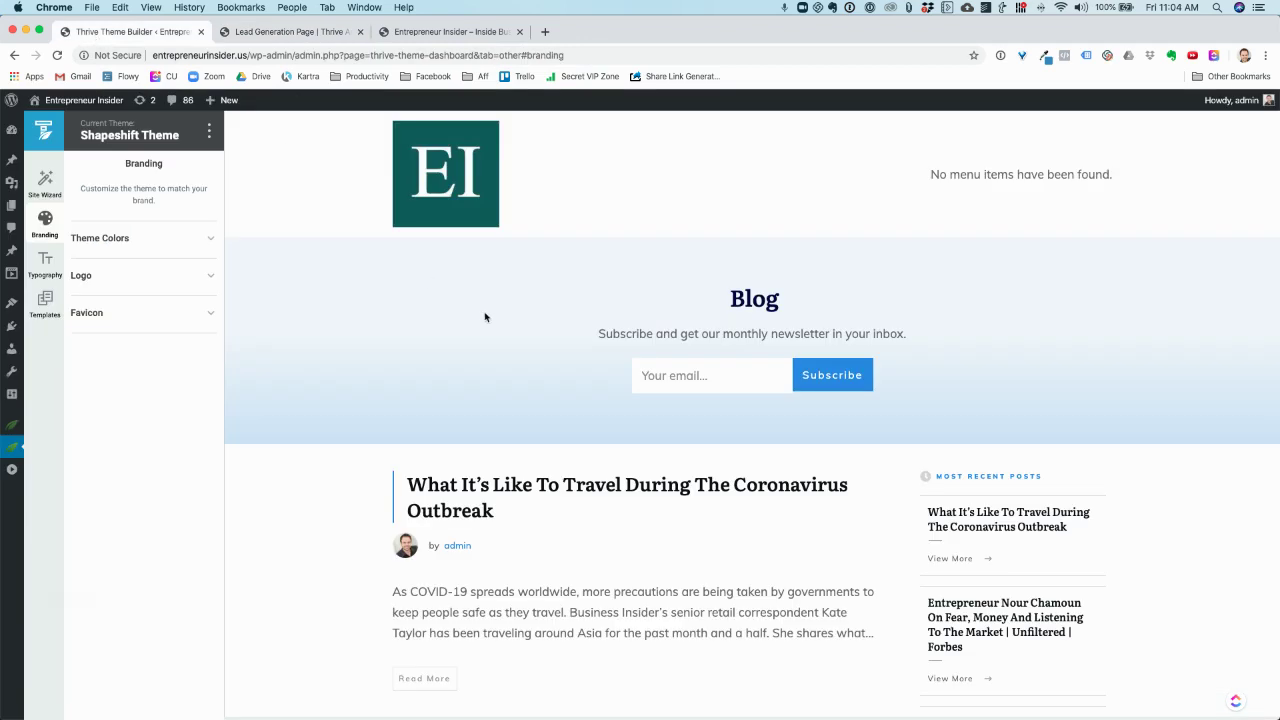
pyautogui.click(103, 240)
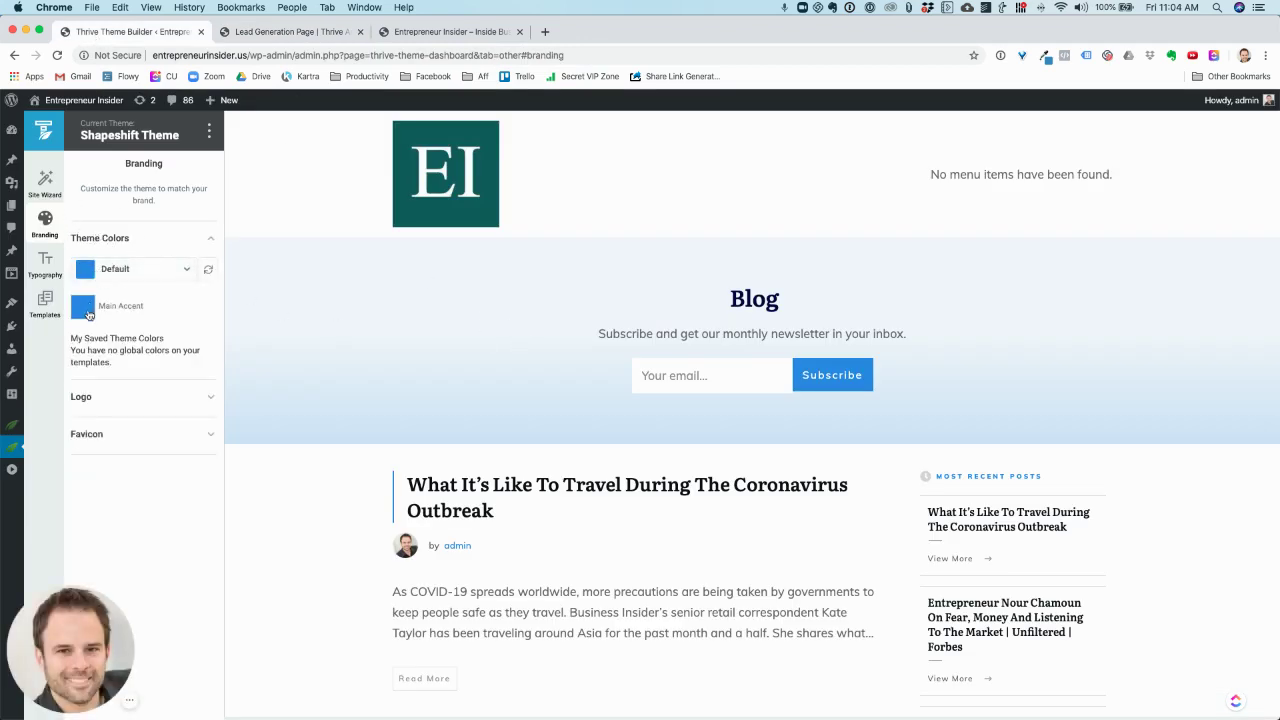
pyautogui.click(97, 272)
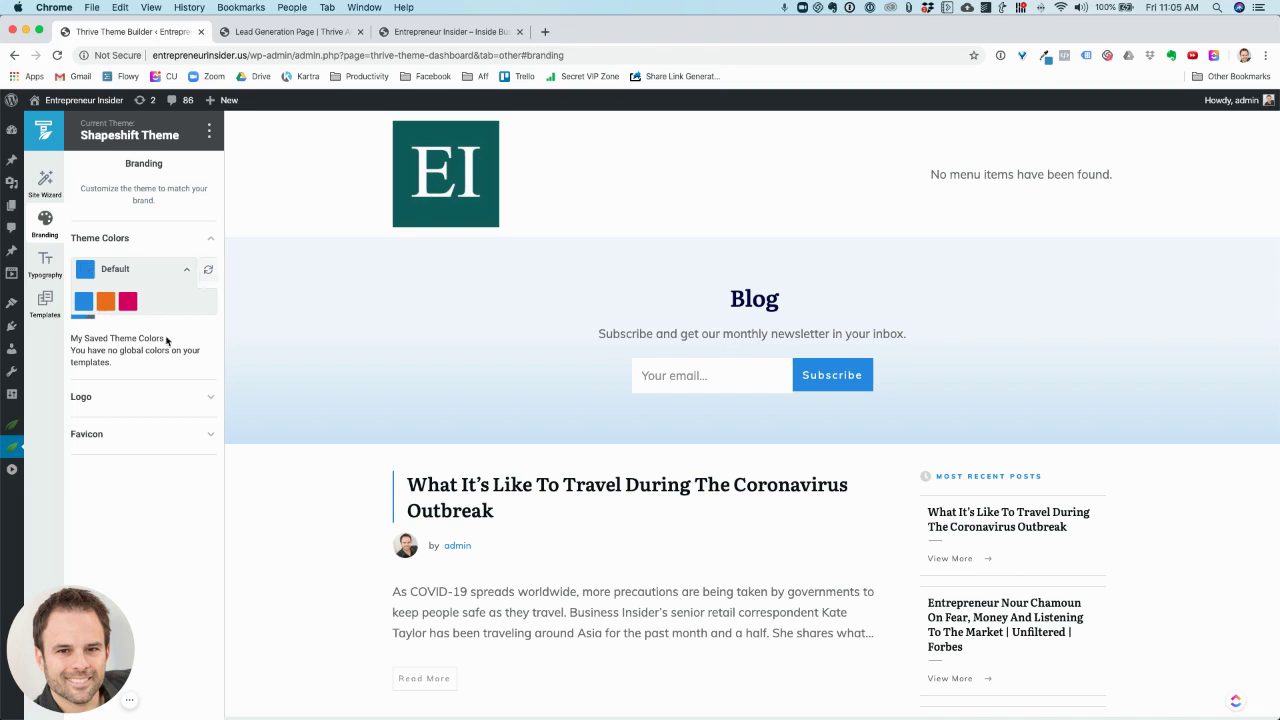
pyautogui.click(130, 271)
pyautogui.click(131, 272)
pyautogui.click(128, 304)
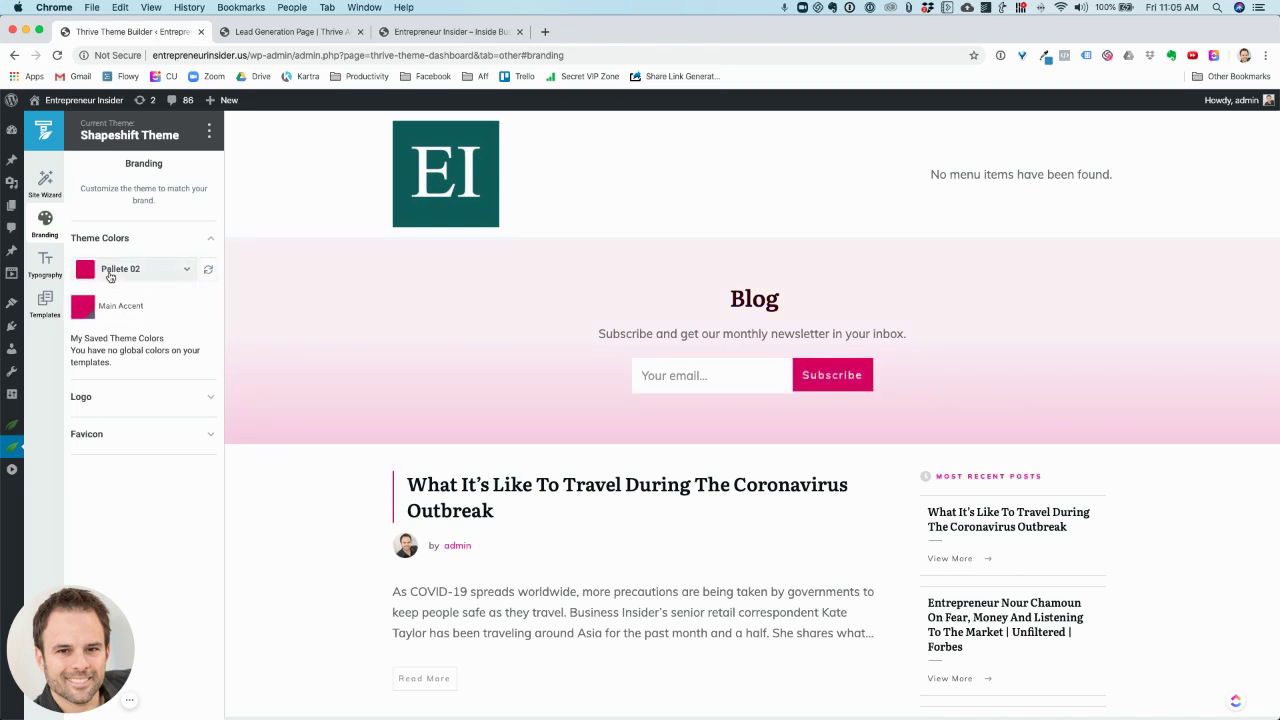
pyautogui.click(106, 271)
pyautogui.click(88, 275)
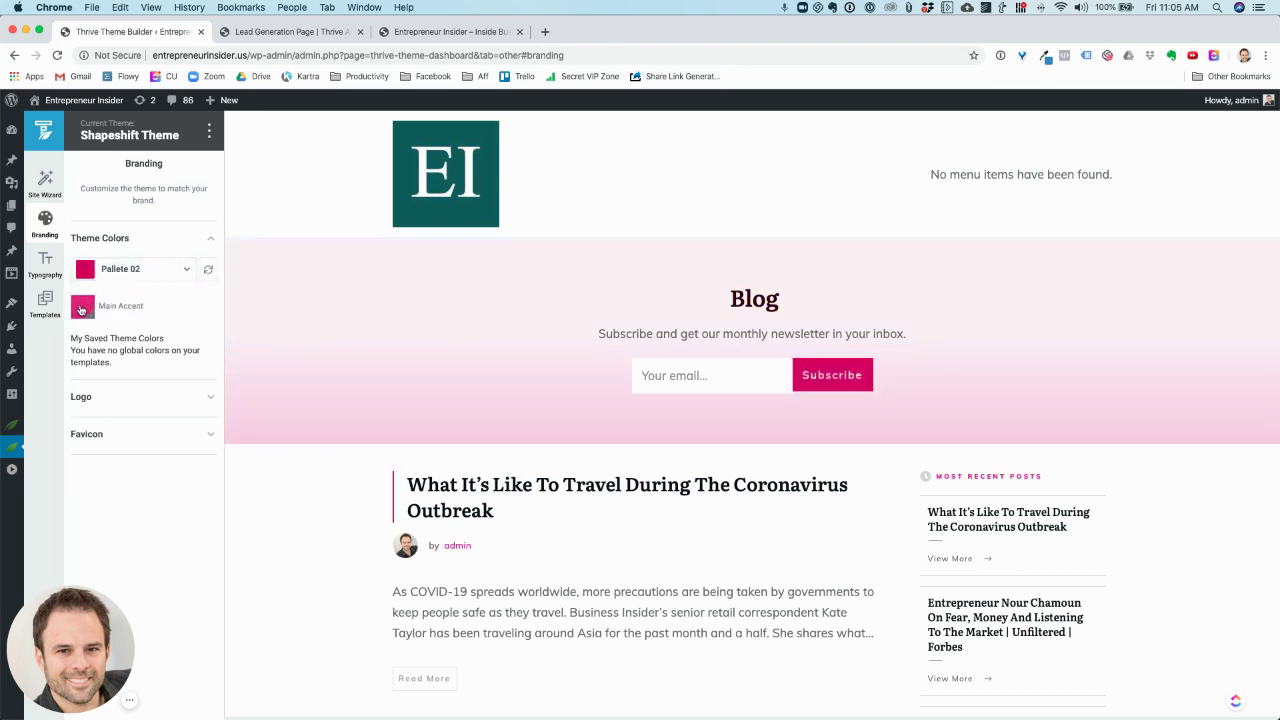
# - Set the palette's Main Accent color to the logo's green, #175b5a, and apply it
pyautogui.click(81, 308)
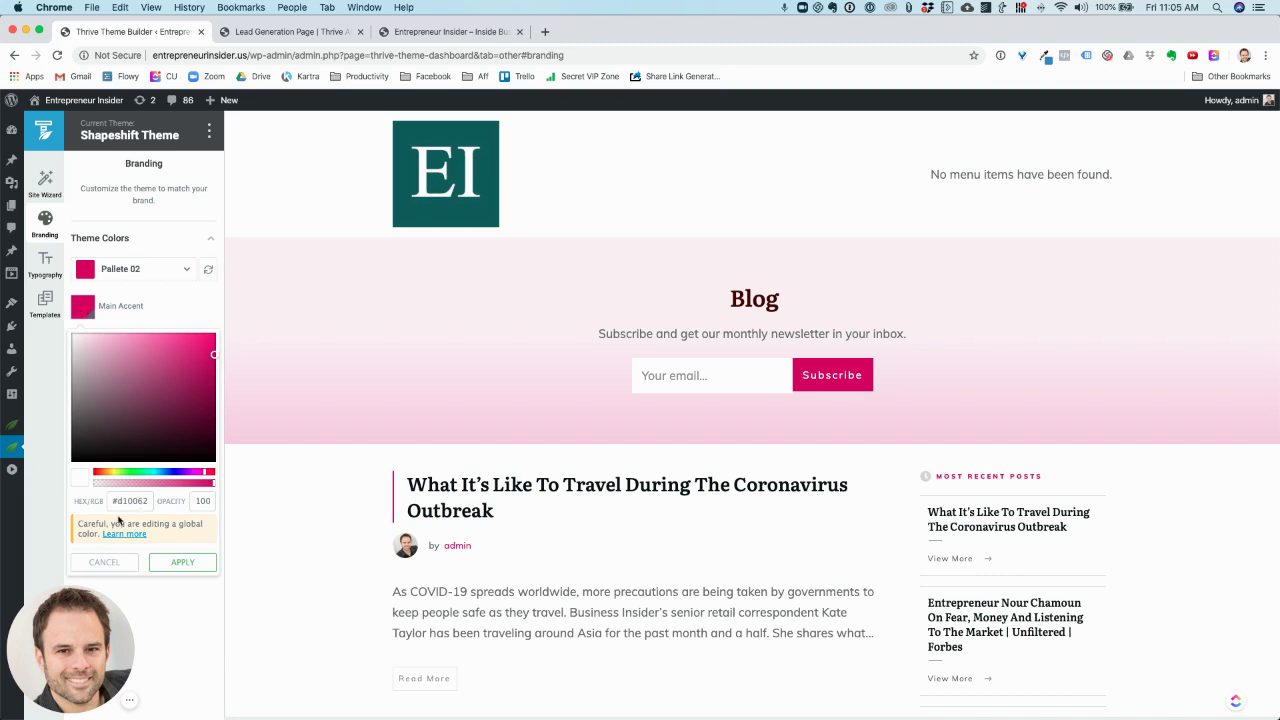
pyautogui.click(1046, 57)
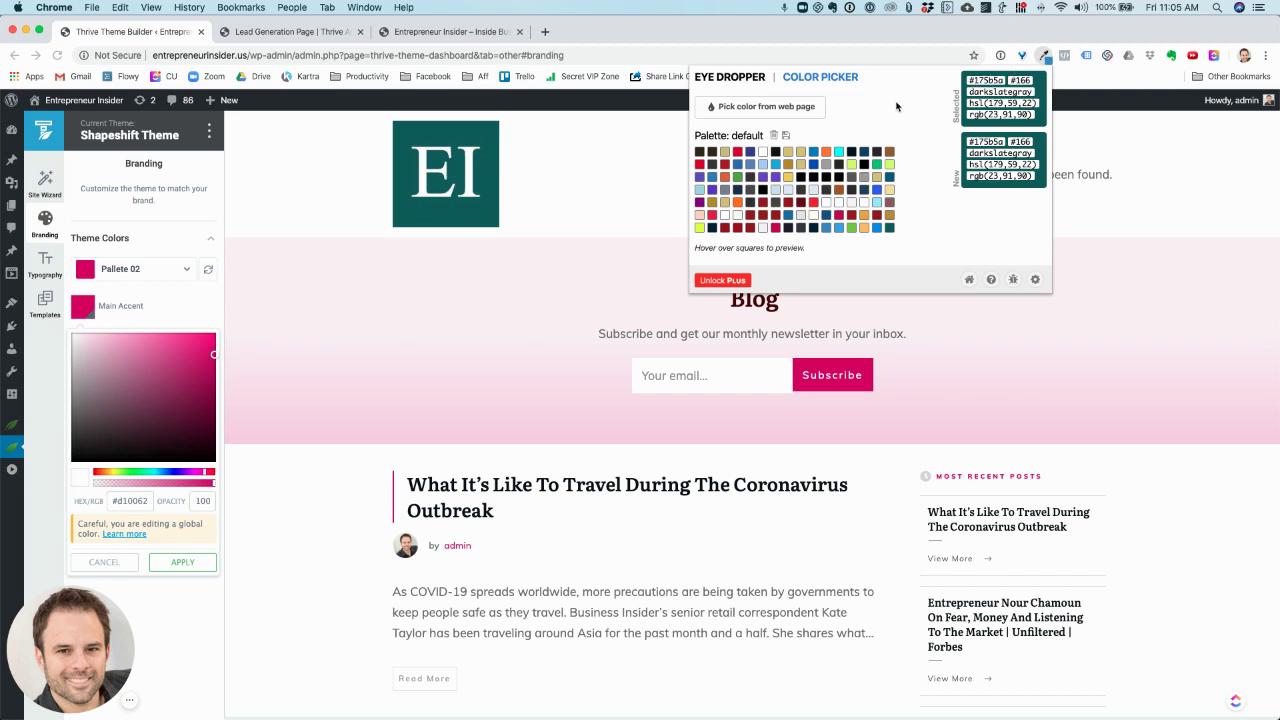
pyautogui.click(130, 501)
pyautogui.doubleClick(140, 501)
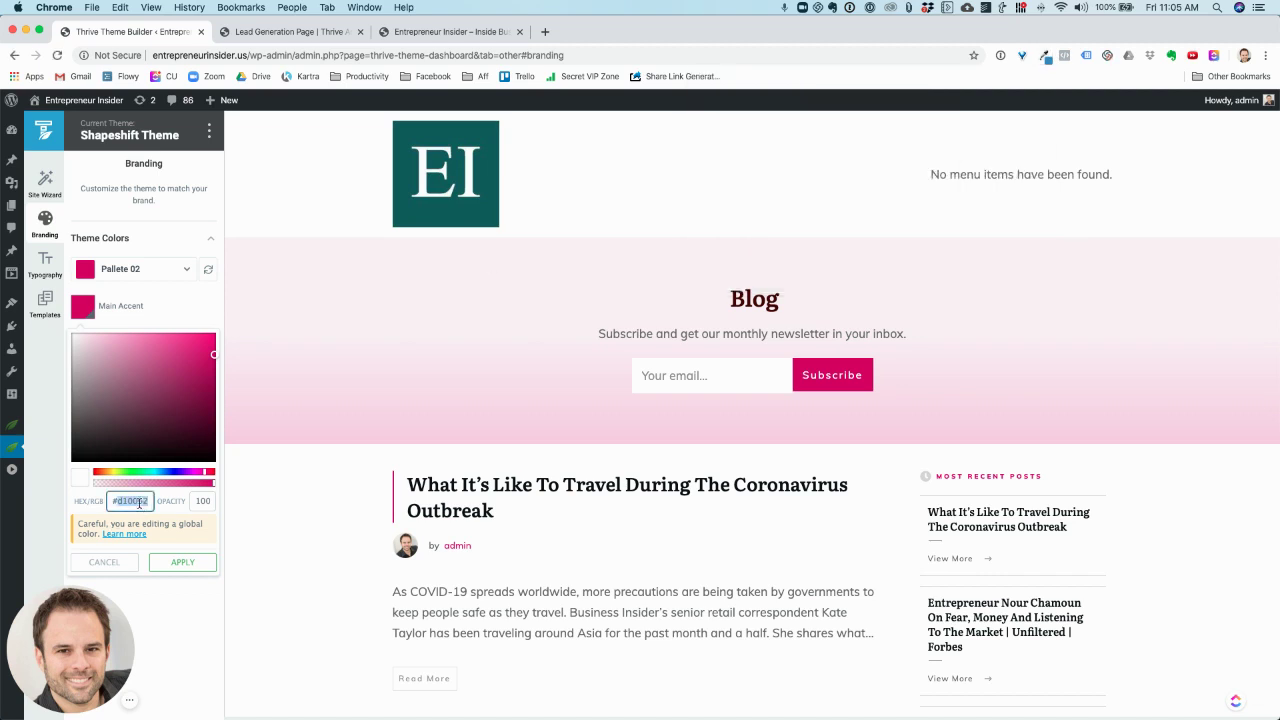
pyautogui.write('#175b5a')
pyautogui.press('Tab')
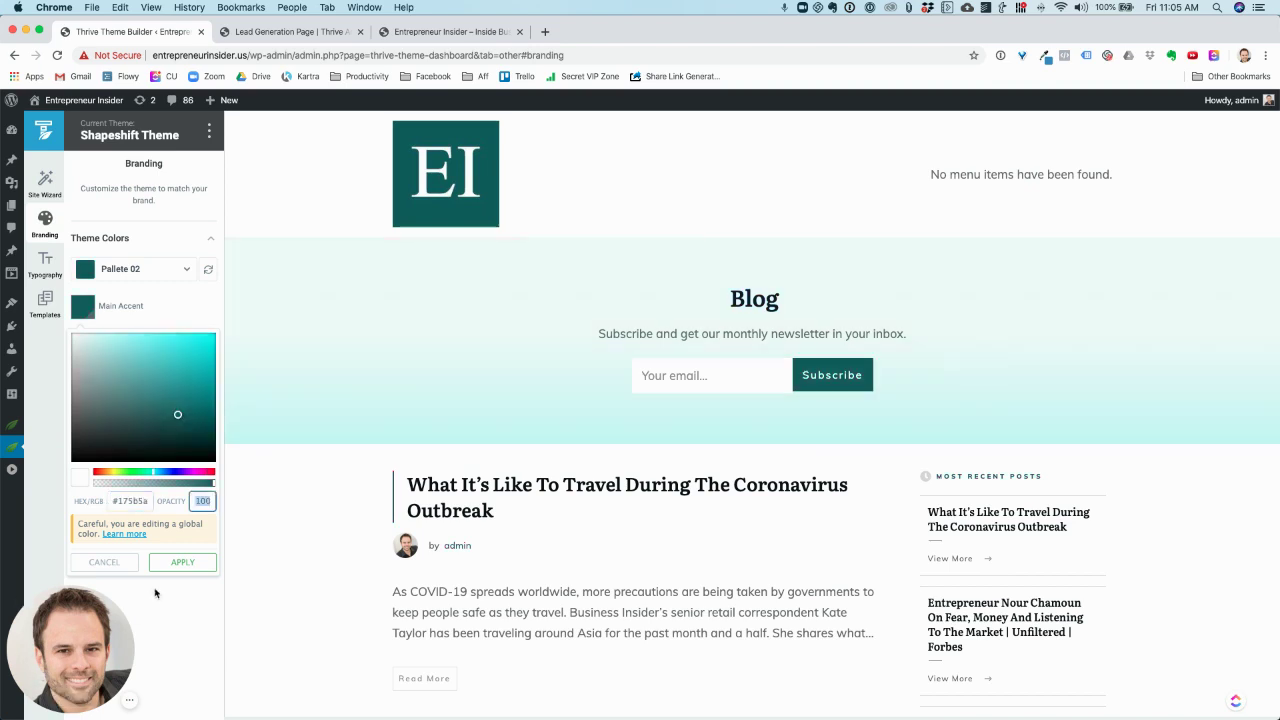
pyautogui.click(202, 563)
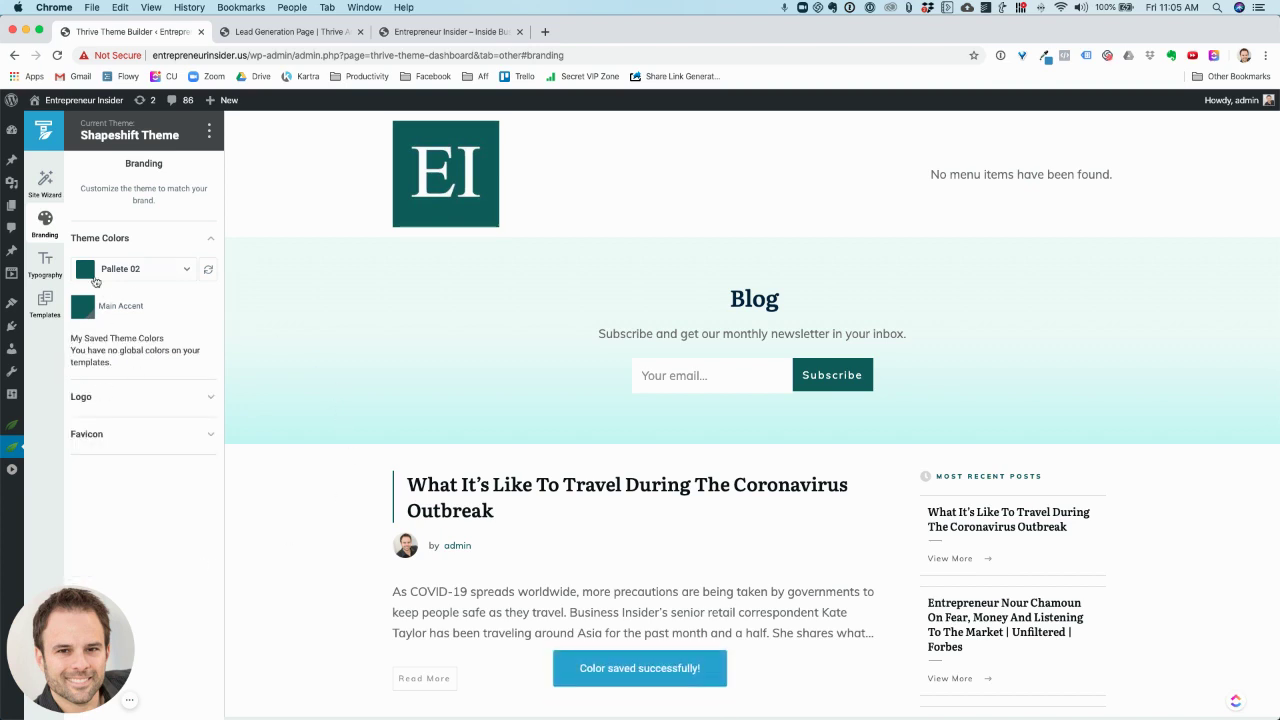
# - Review the Main Accent color and the available theme palettes, keeping Pallete 02 selected
pyautogui.click(86, 309)
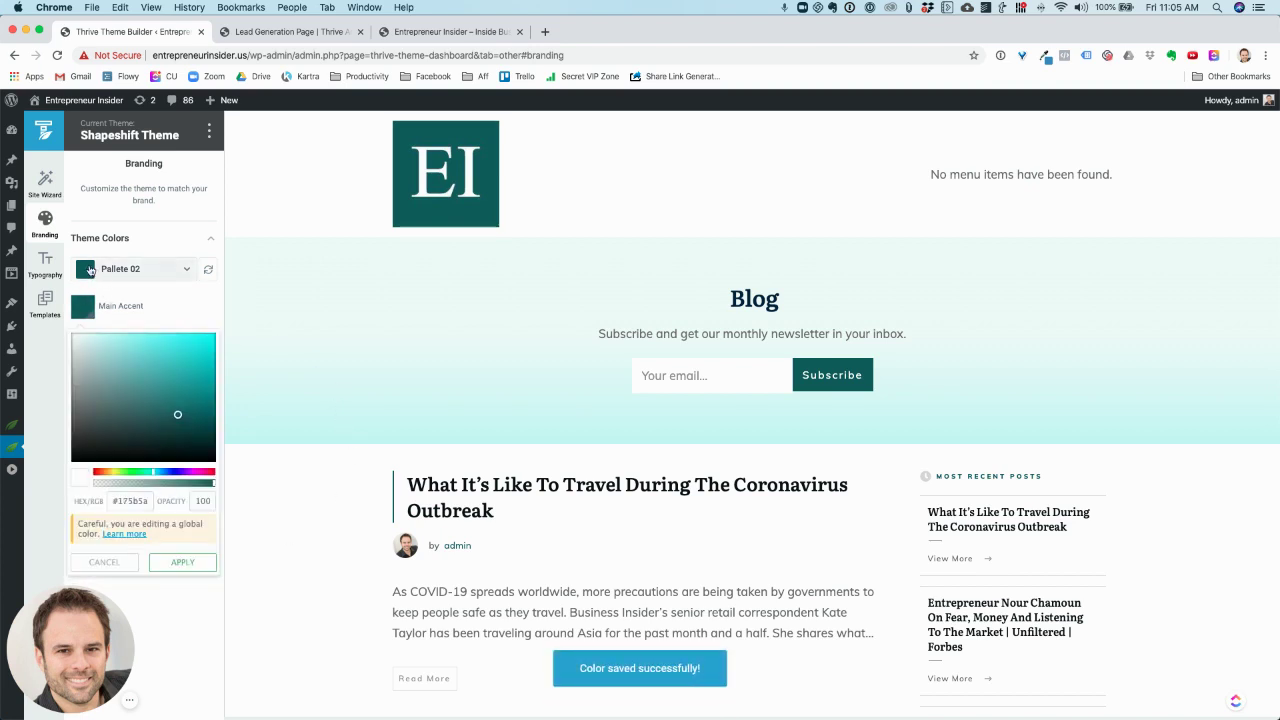
pyautogui.click(100, 270)
pyautogui.click(128, 303)
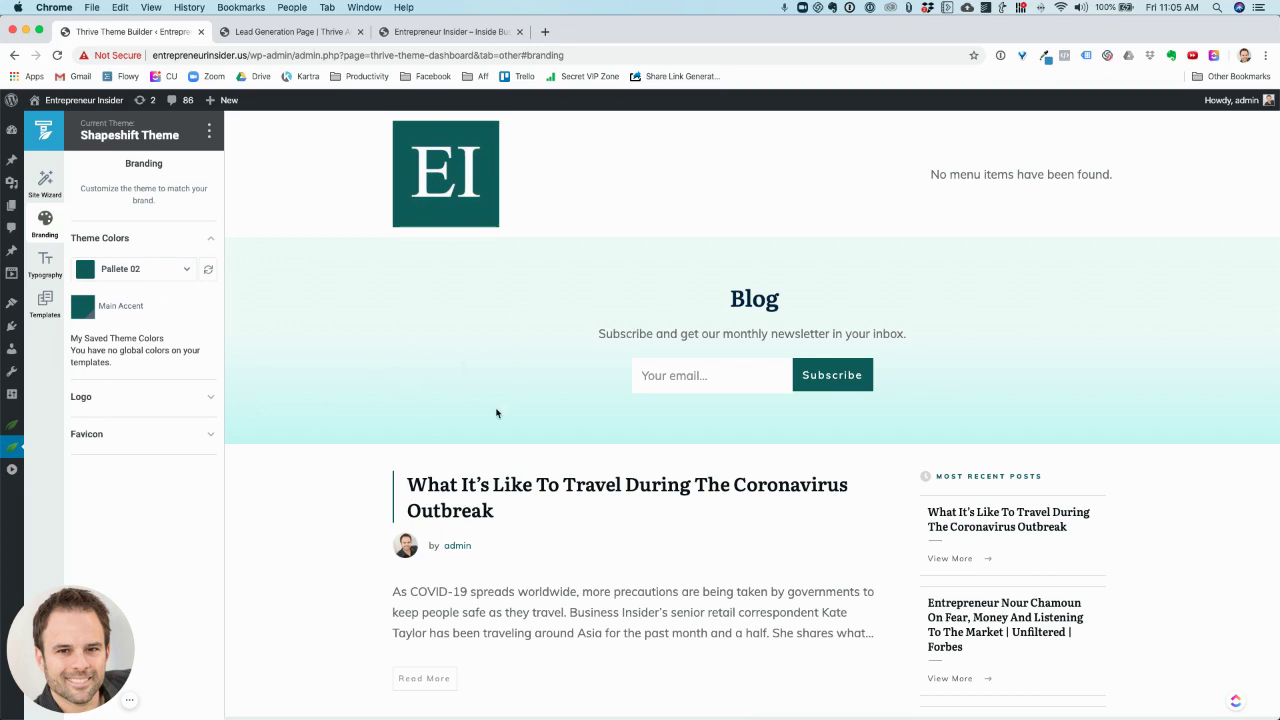
# - Look through the theme's Logo, Favicon and Typography settings and its page templates
pyautogui.click(209, 398)
pyautogui.click(94, 276)
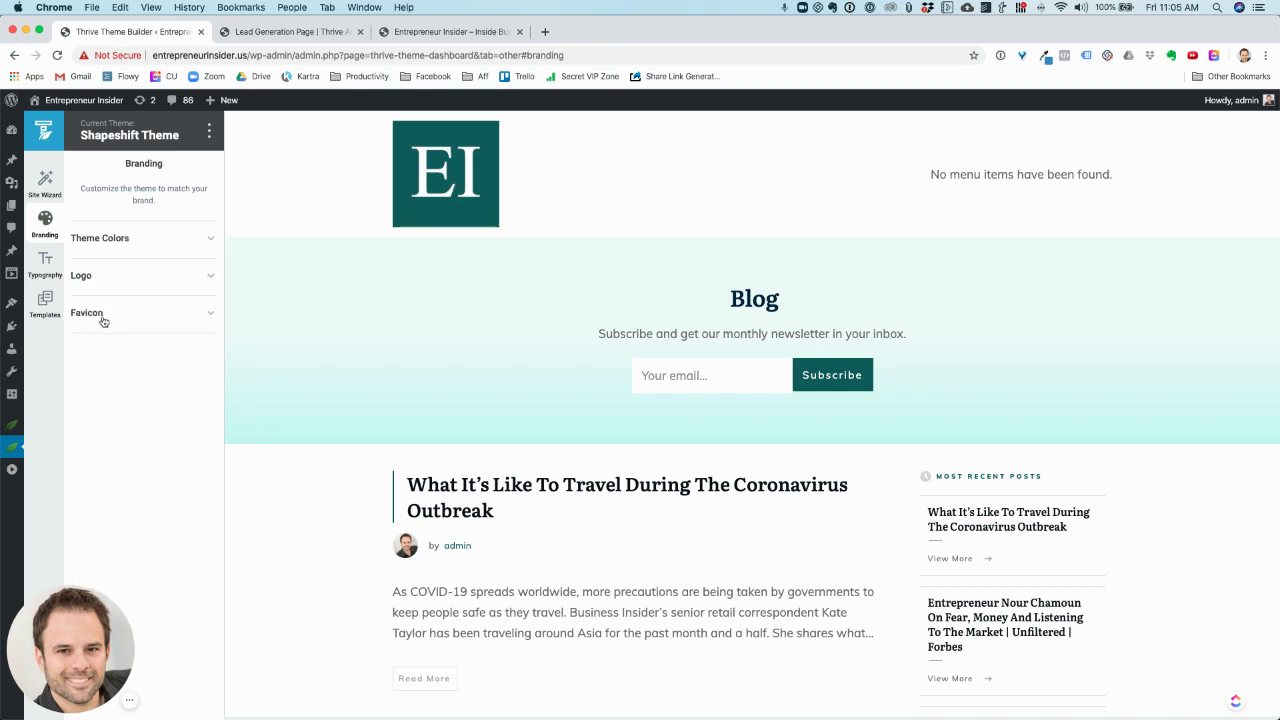
pyautogui.click(102, 318)
pyautogui.click(84, 314)
pyautogui.click(43, 263)
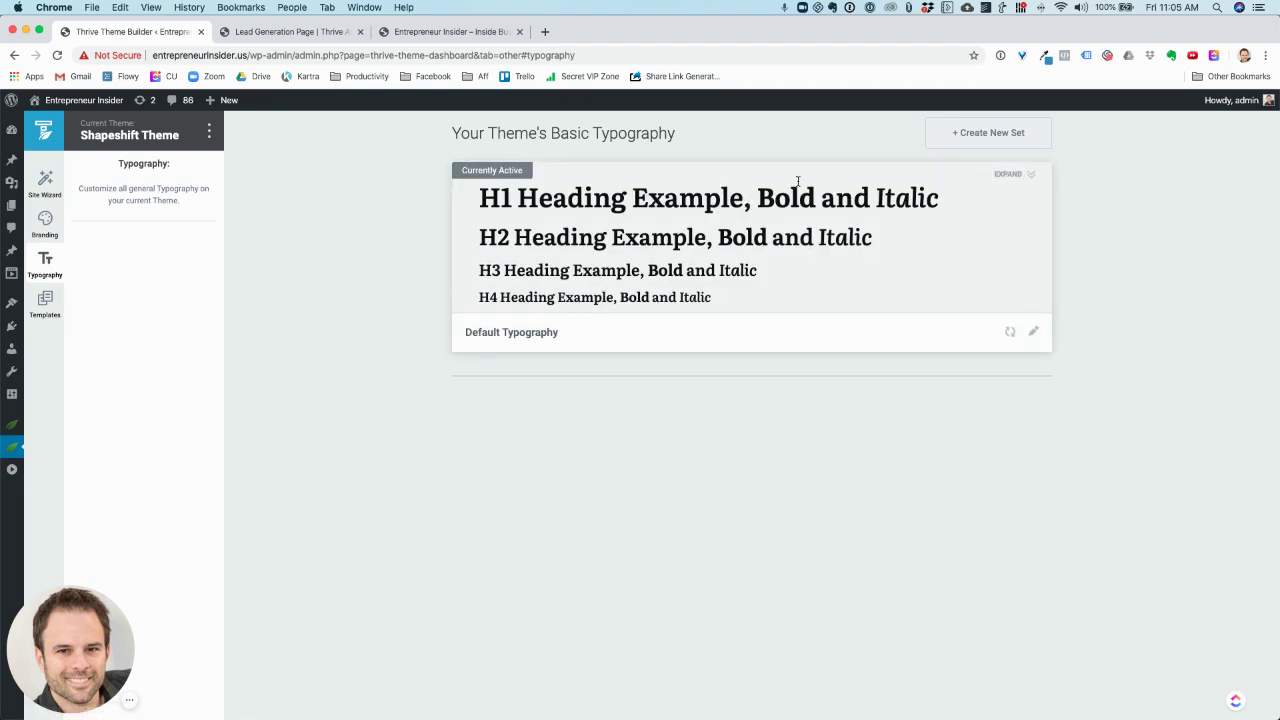
pyautogui.click(45, 303)
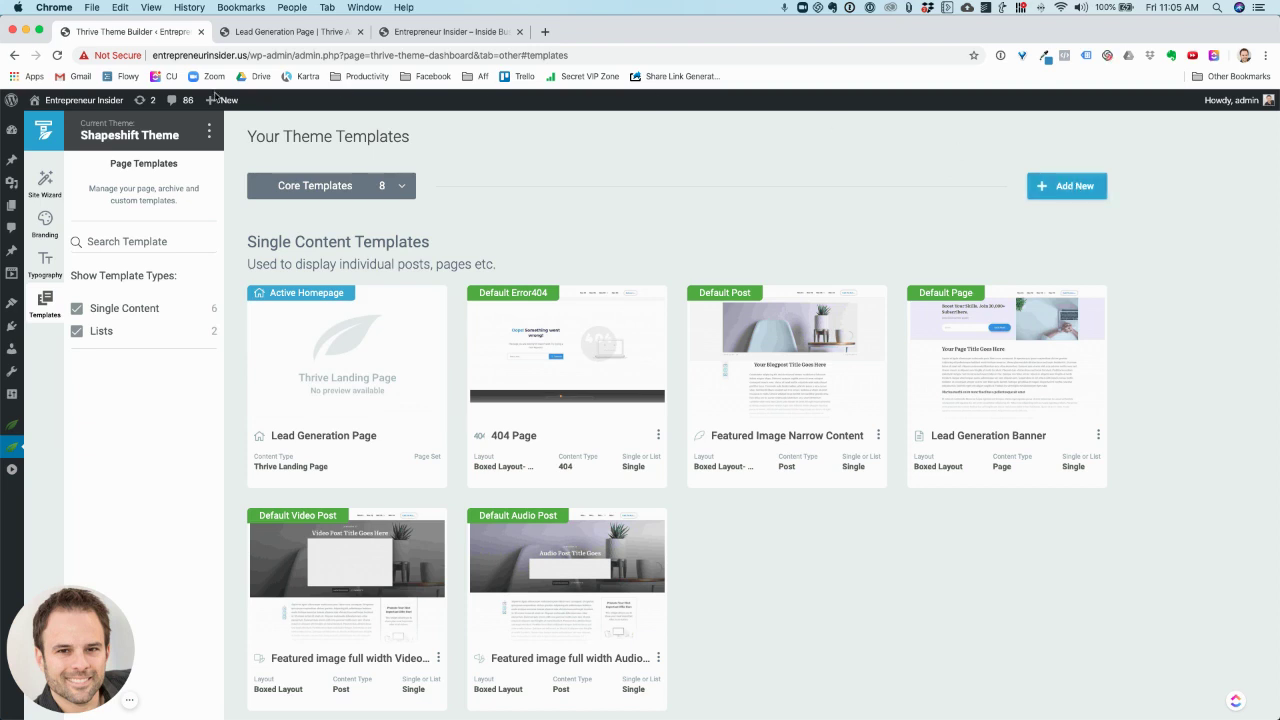
# - Create a new WordPress page titled "Demo"
pyautogui.moveTo(11, 185)
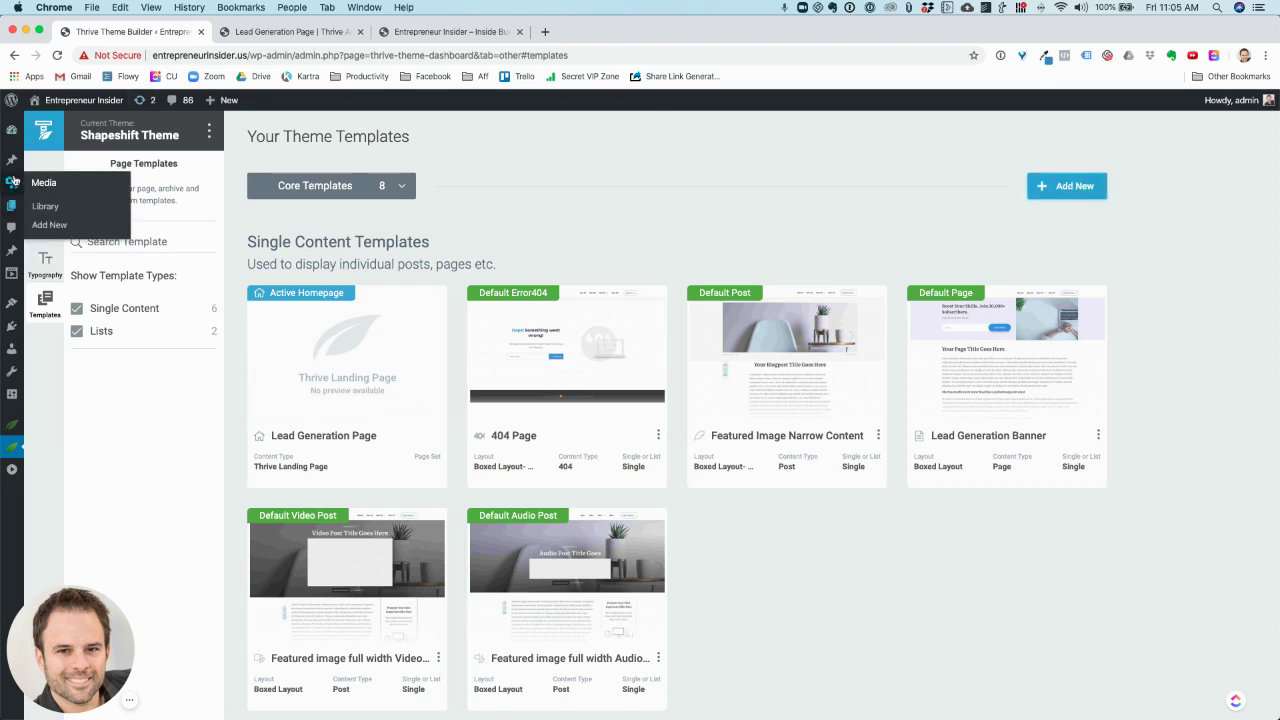
pyautogui.moveTo(14, 216)
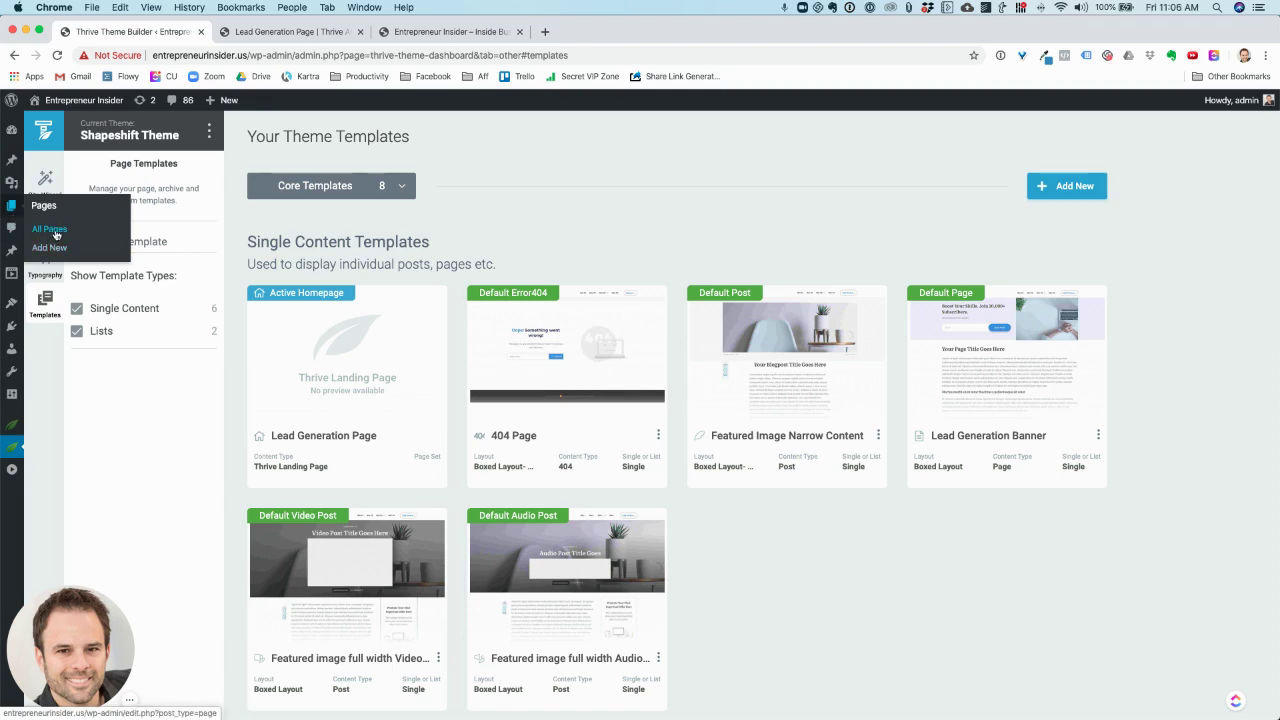
pyautogui.click(55, 232)
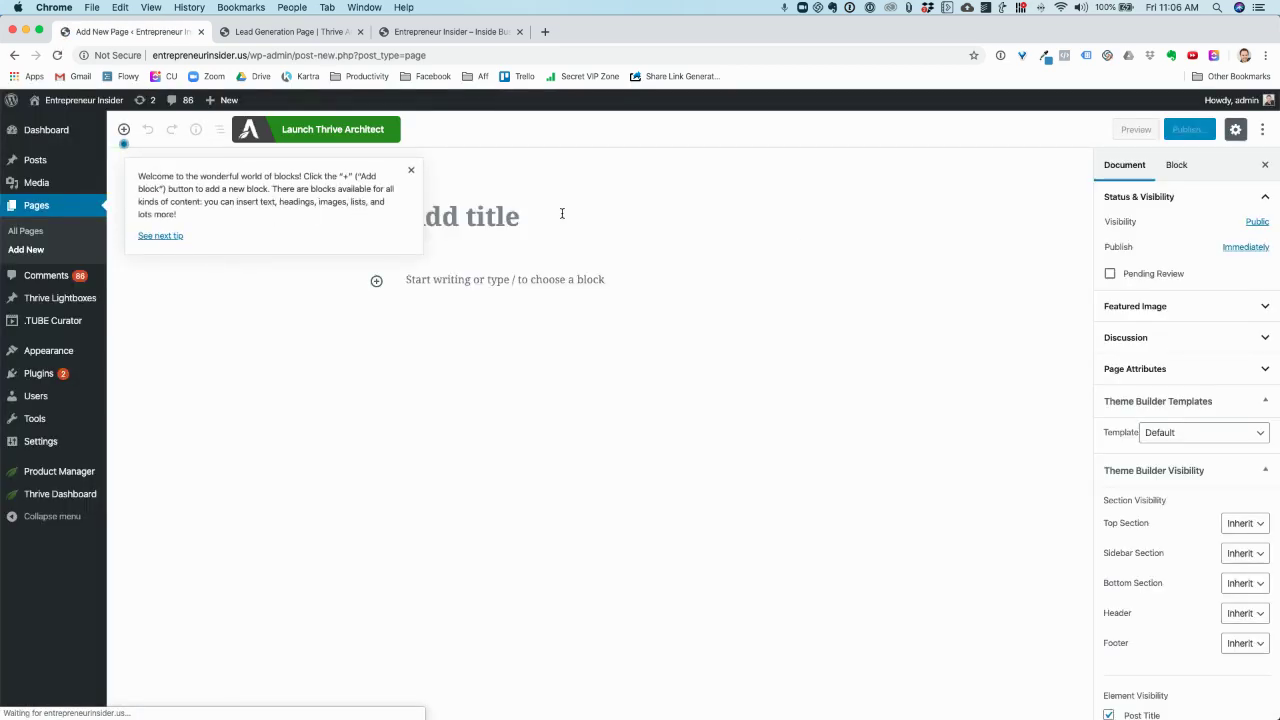
pyautogui.click(562, 213)
pyautogui.write('Demo')
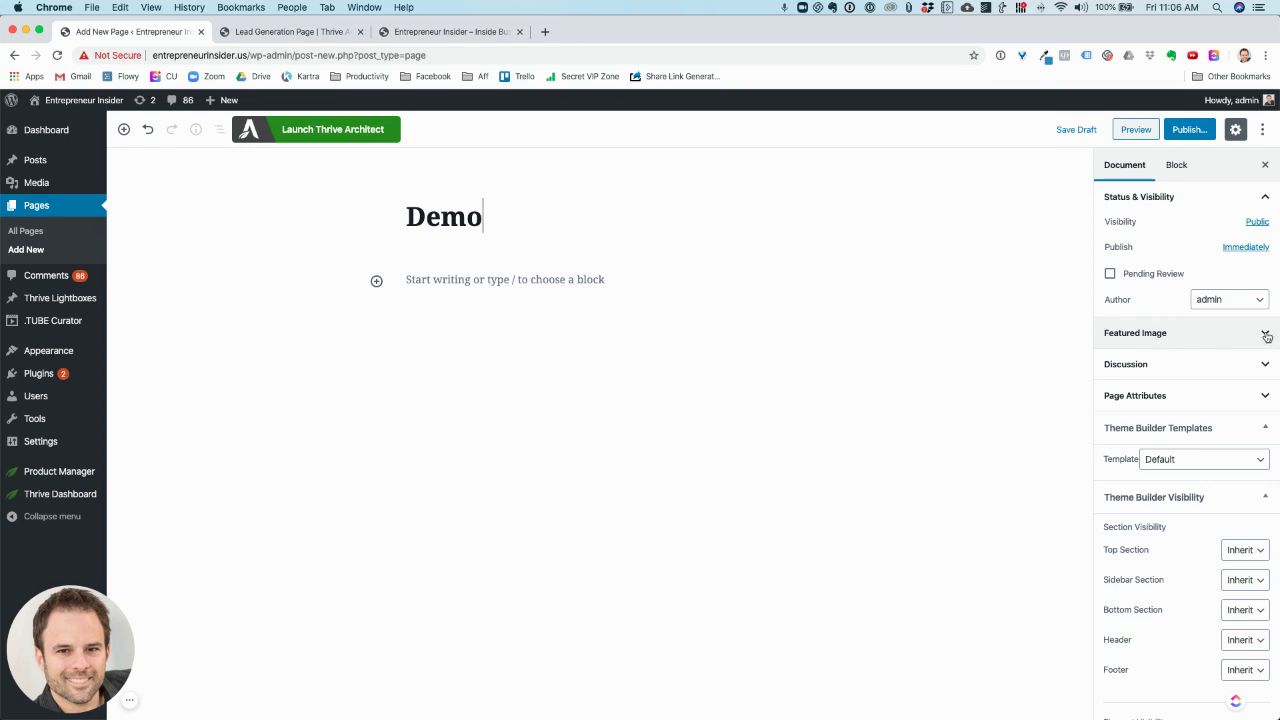
# - Review the Theme Builder templates available for the Demo page, keep Default, and save the page as a draft
pyautogui.scroll(-3, 1250, 376)
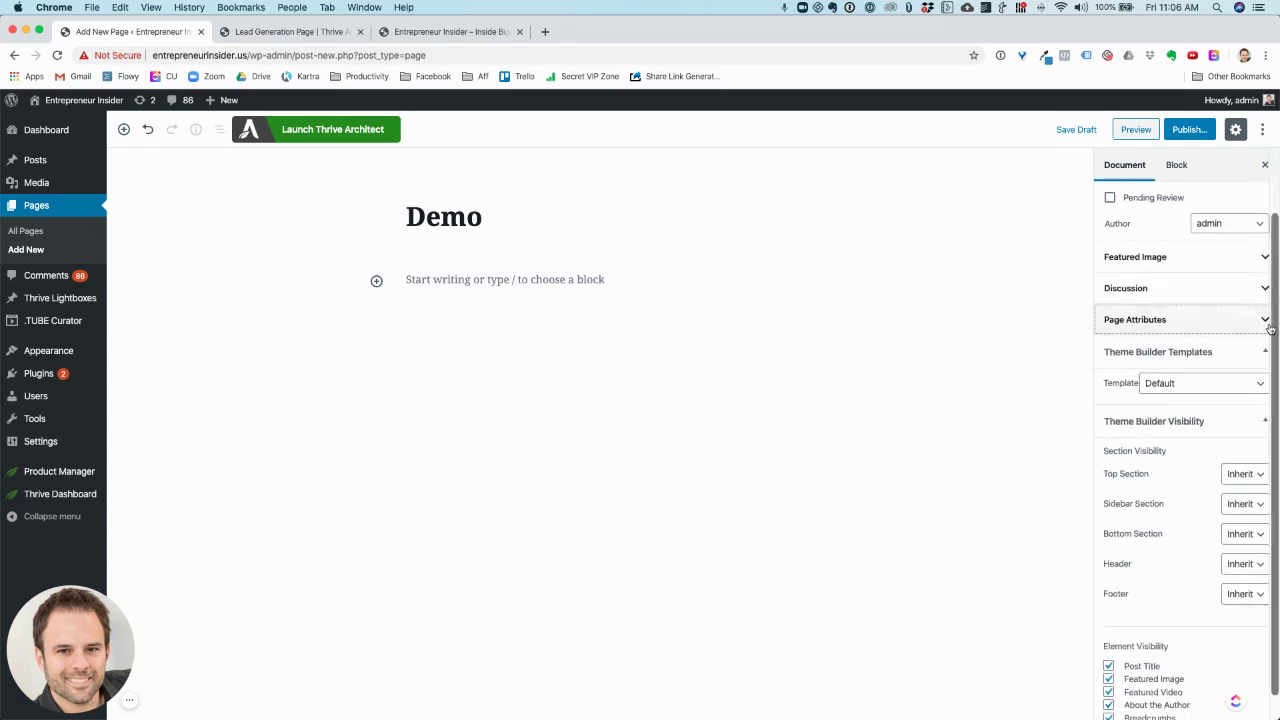
pyautogui.click(1265, 321)
pyautogui.click(1265, 325)
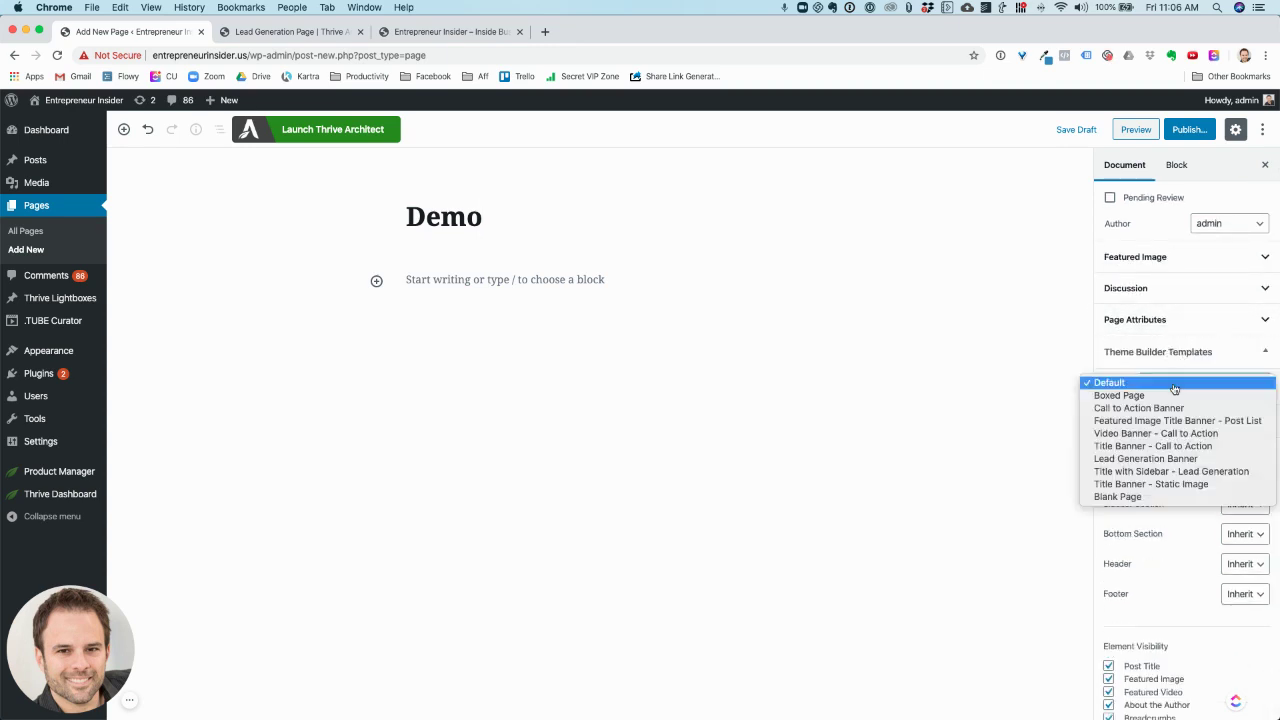
pyautogui.click(1170, 386)
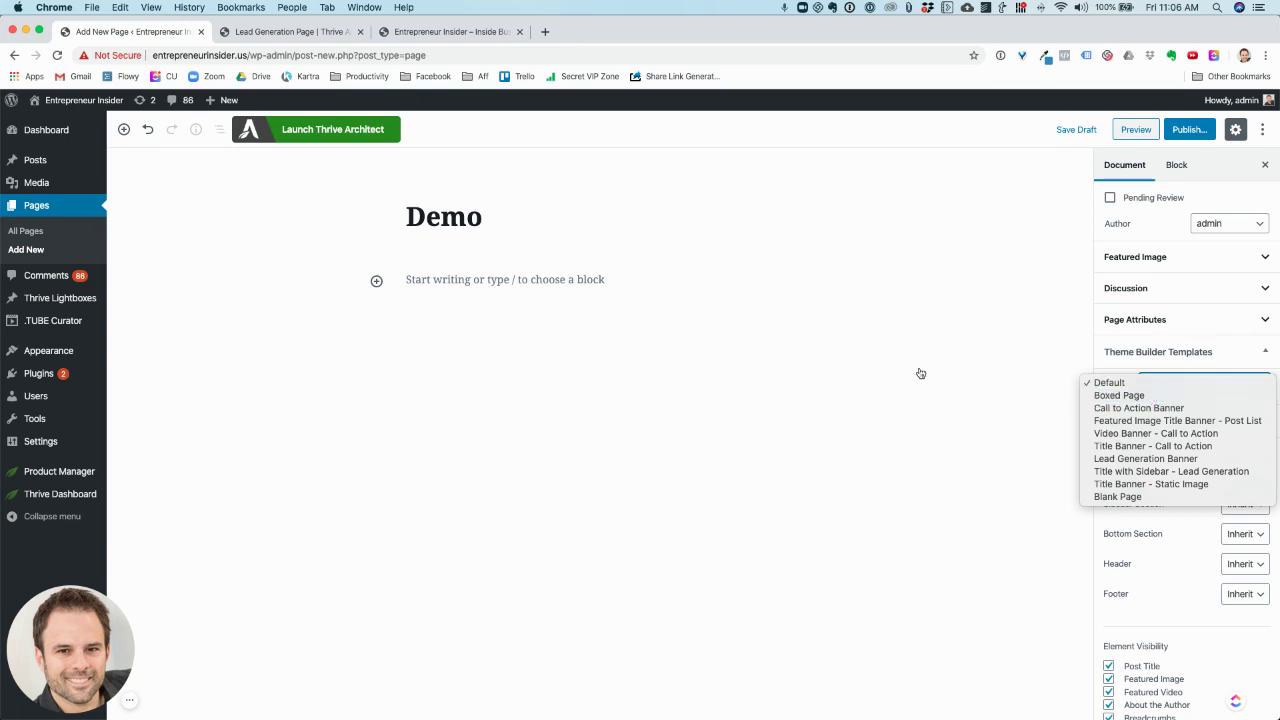
pyautogui.click(920, 375)
pyautogui.click(1078, 130)
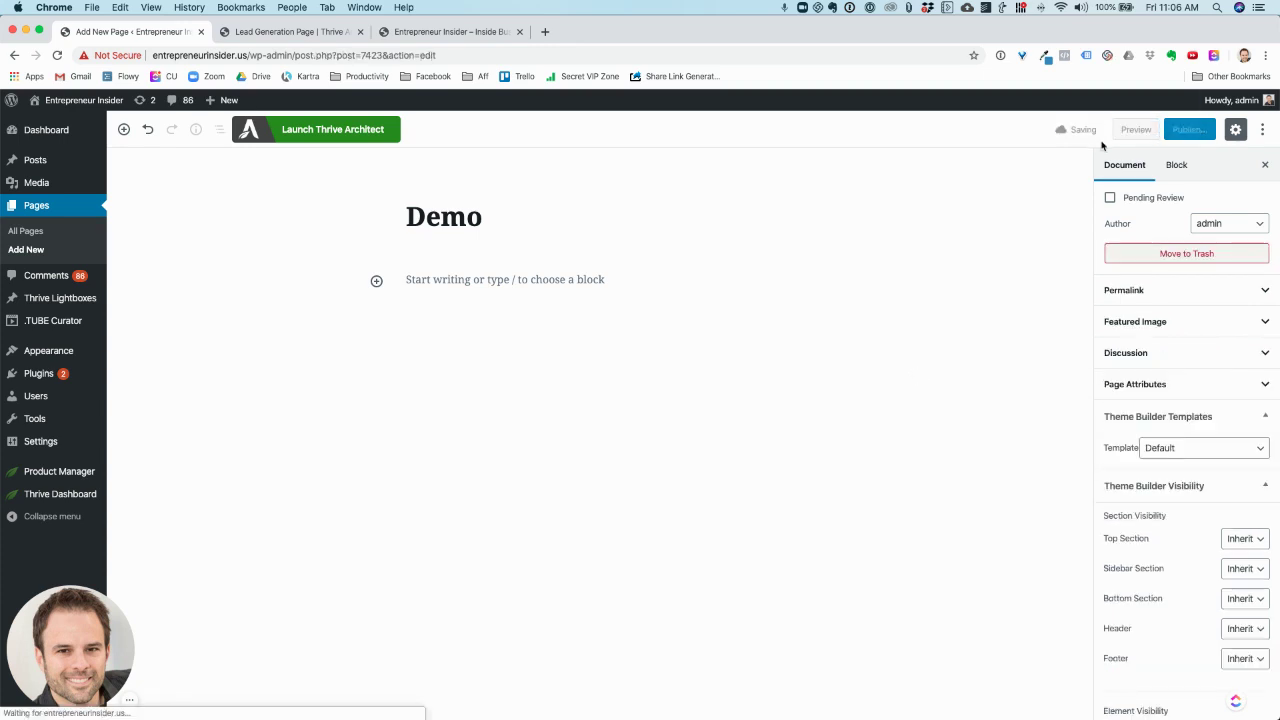
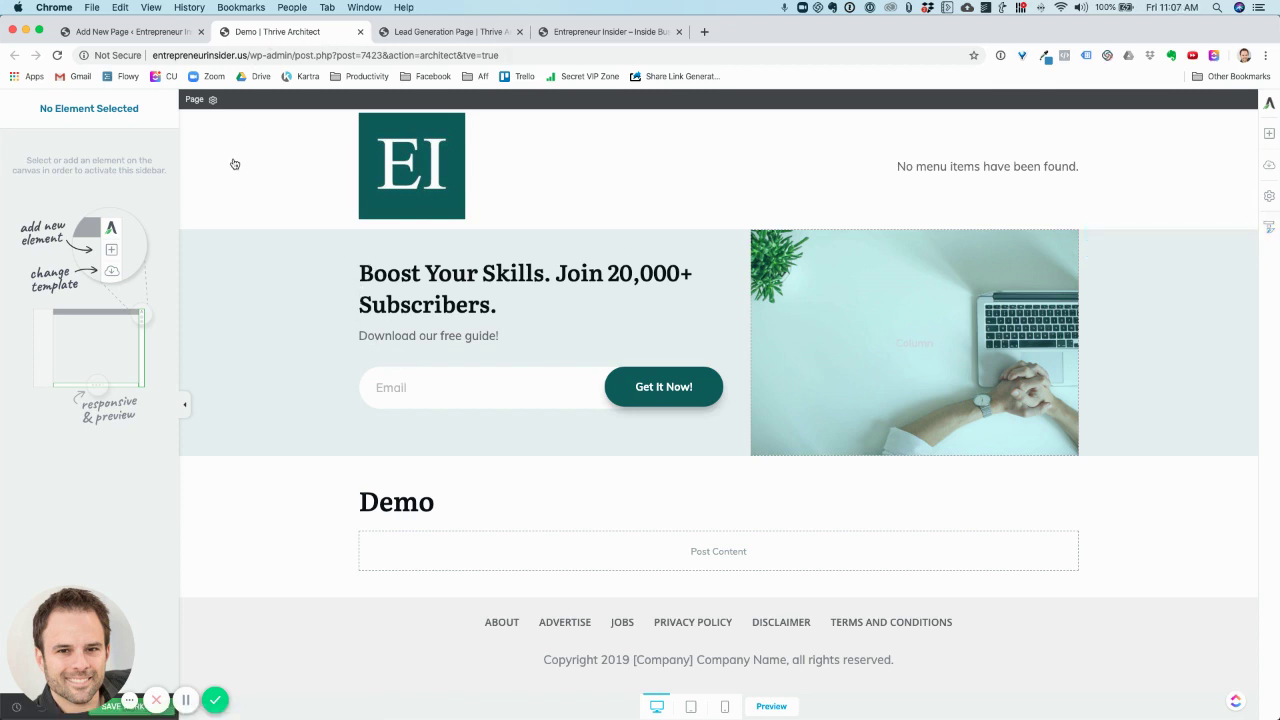
# - Add a text element beneath the Demo heading and fill it with "This is where I type"
pyautogui.click(1270, 135)
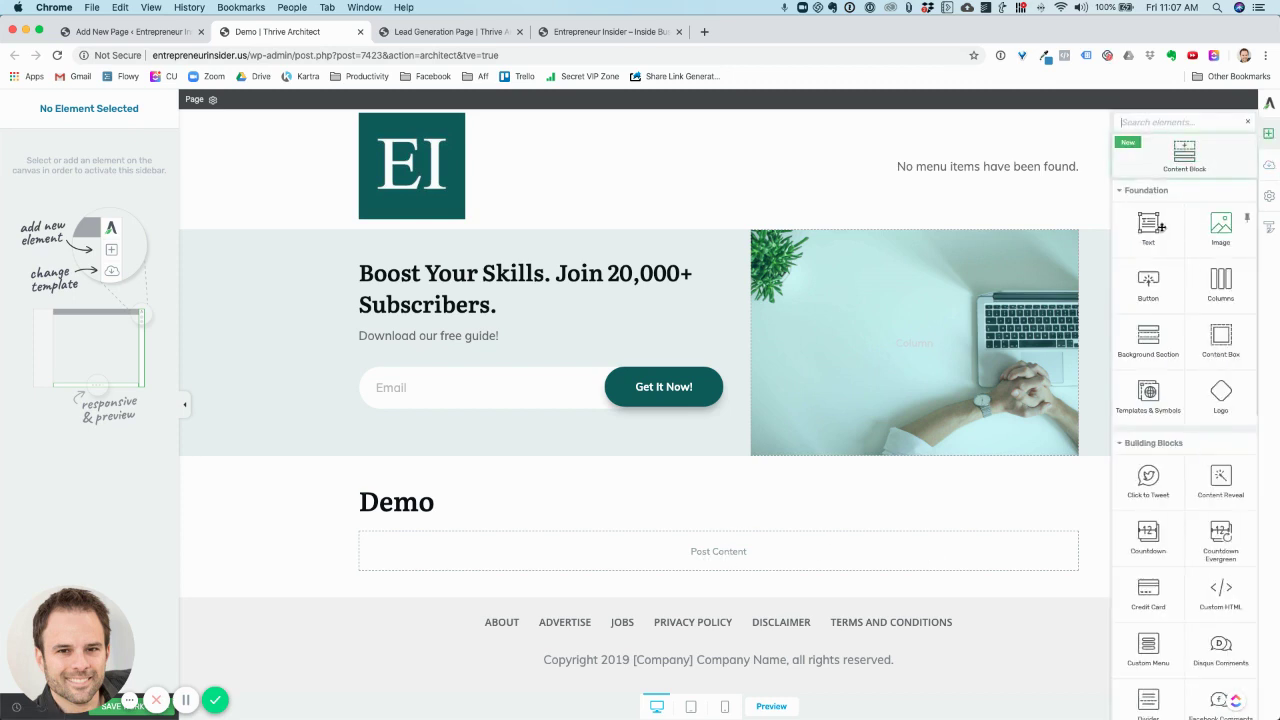
pyautogui.click(1151, 228)
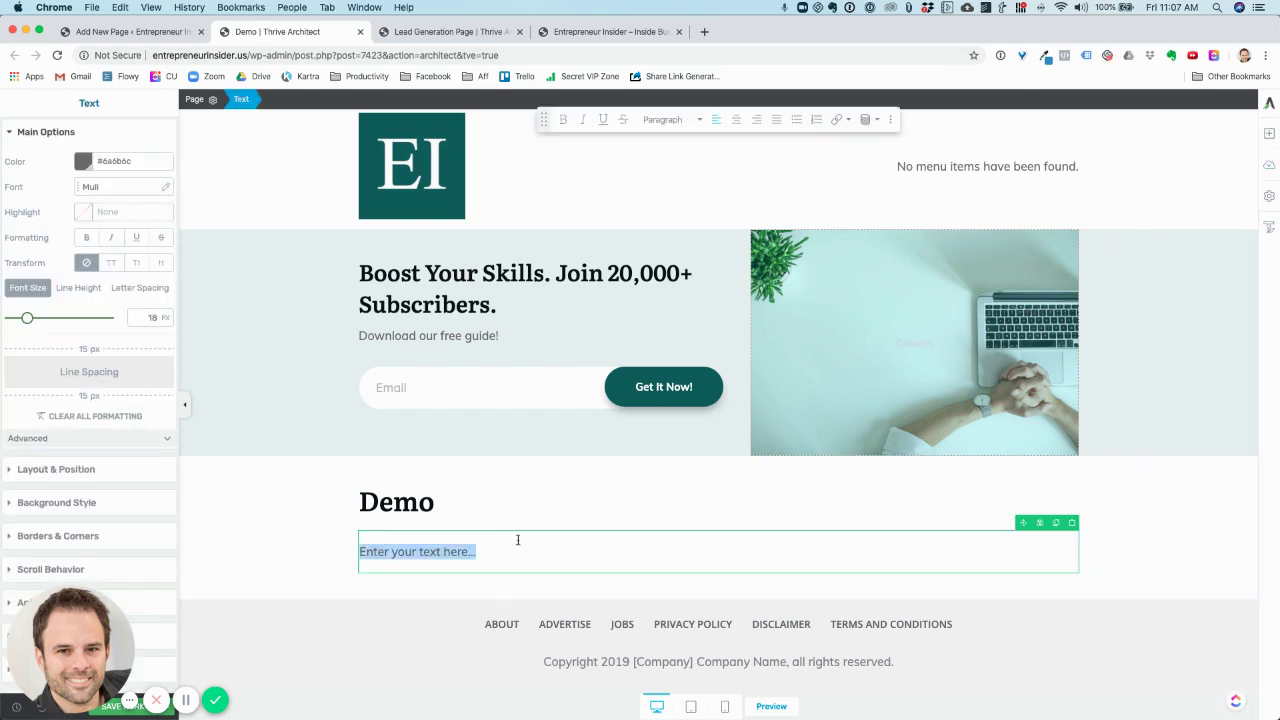
pyautogui.write('This is where I type')
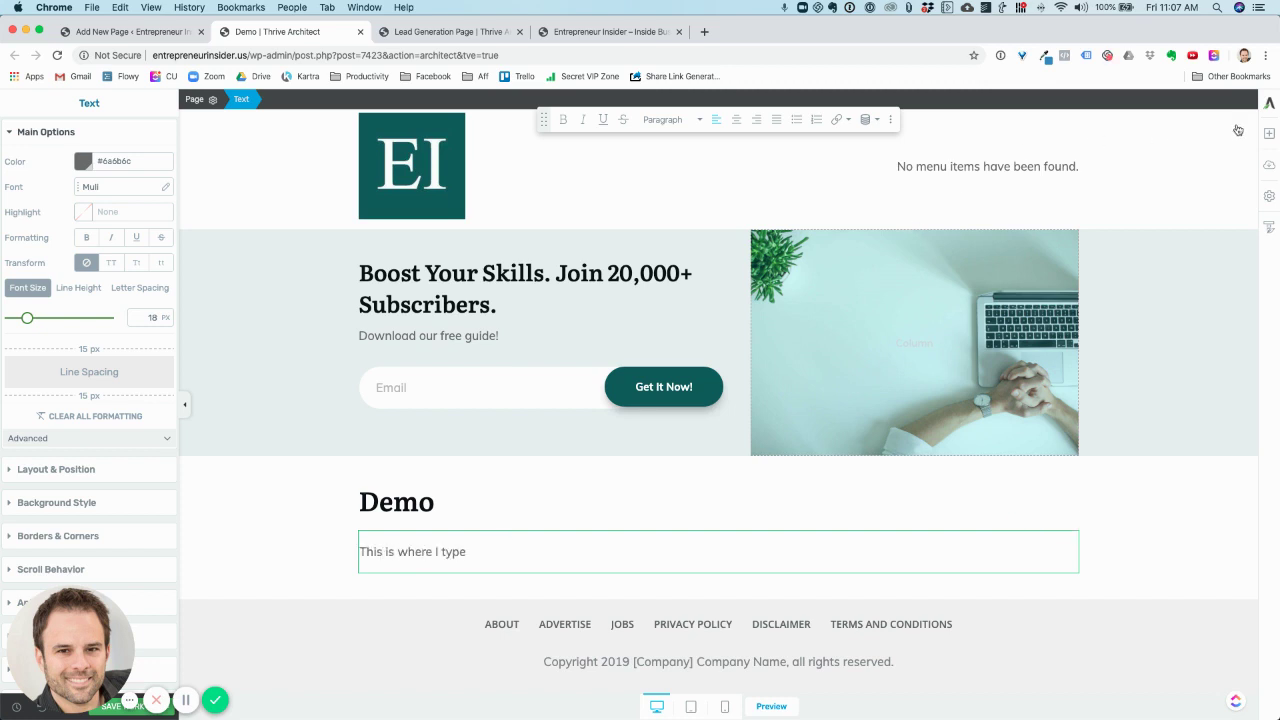
# - Add a columns element beneath the paragraph with a two-column layout of equal 1/2 widths
pyautogui.click(1270, 133)
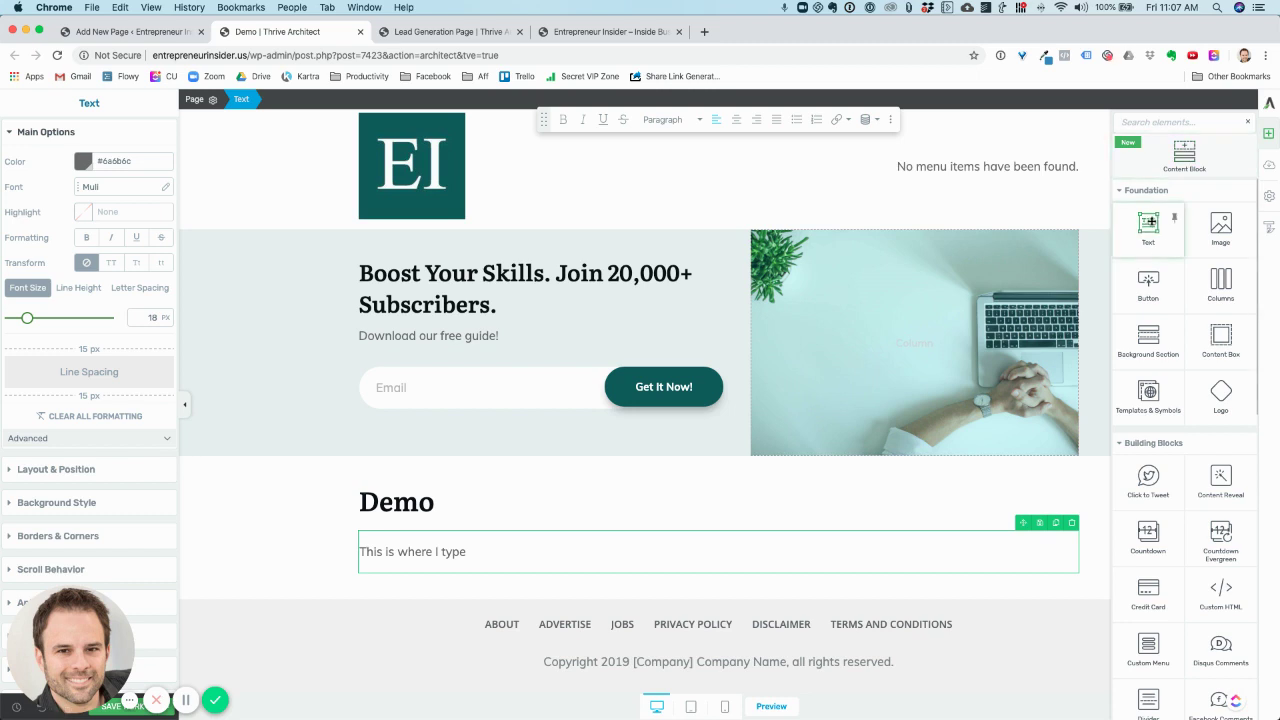
pyautogui.click(1221, 291)
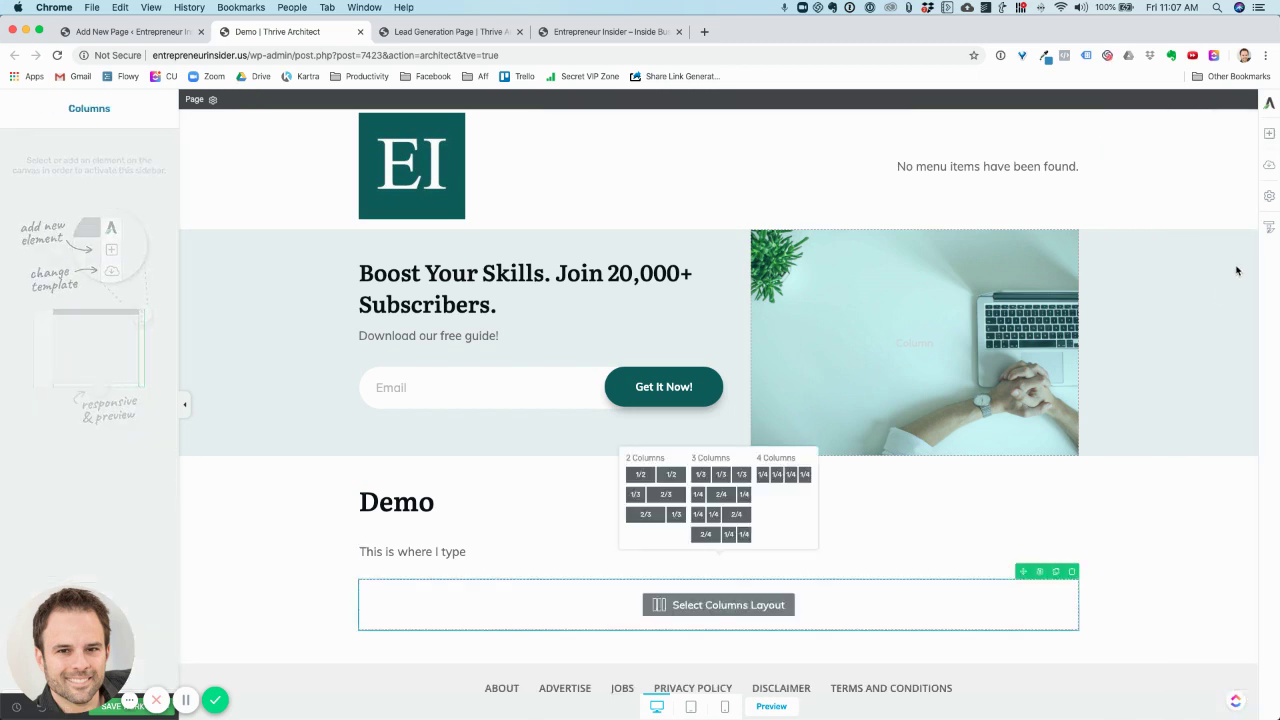
pyautogui.click(671, 476)
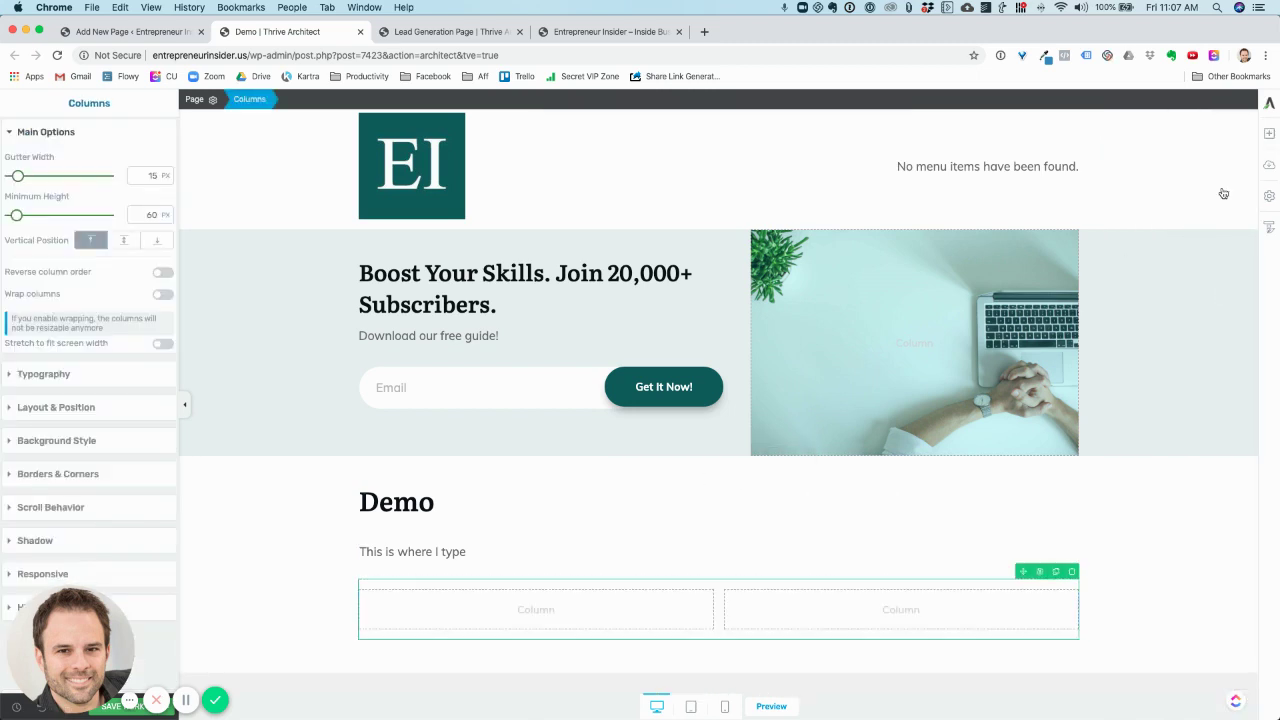
# - Insert the media library picture of the curly-haired woman in a red jacket as an image in the first column
pyautogui.click(1267, 138)
pyautogui.moveTo(1221, 228); pyautogui.dragTo(551, 611)
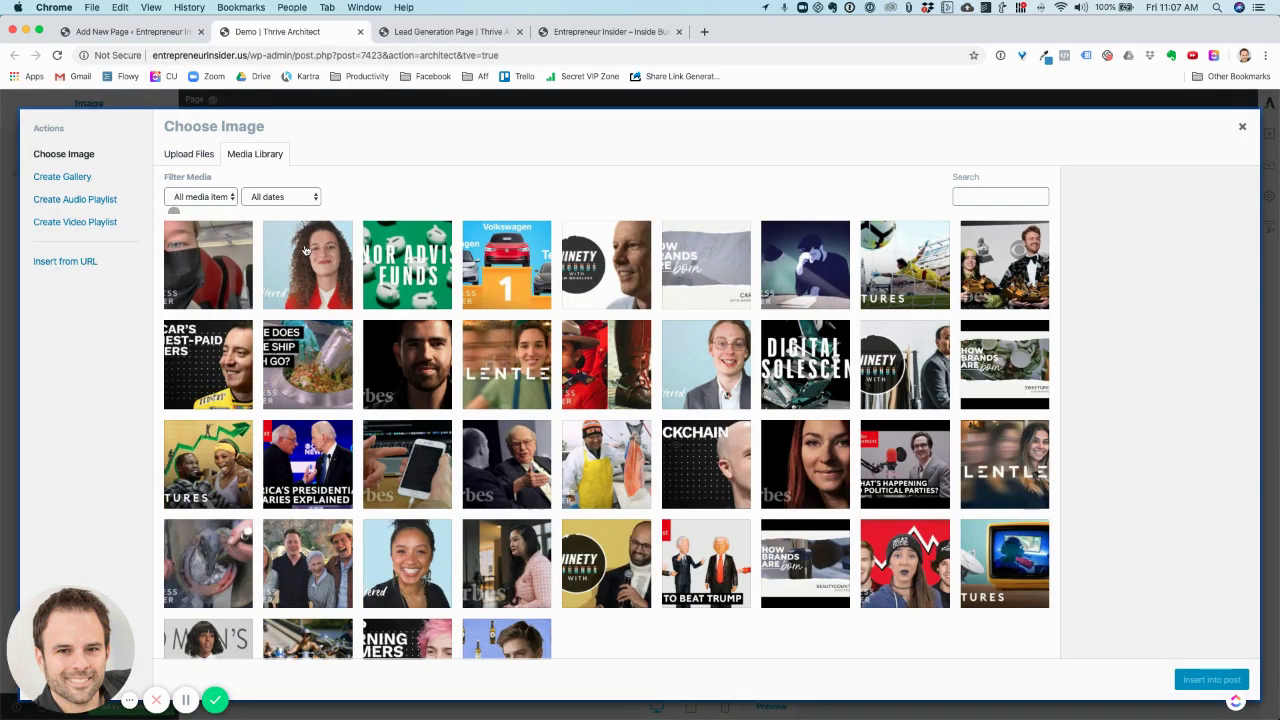
pyautogui.click(1211, 679)
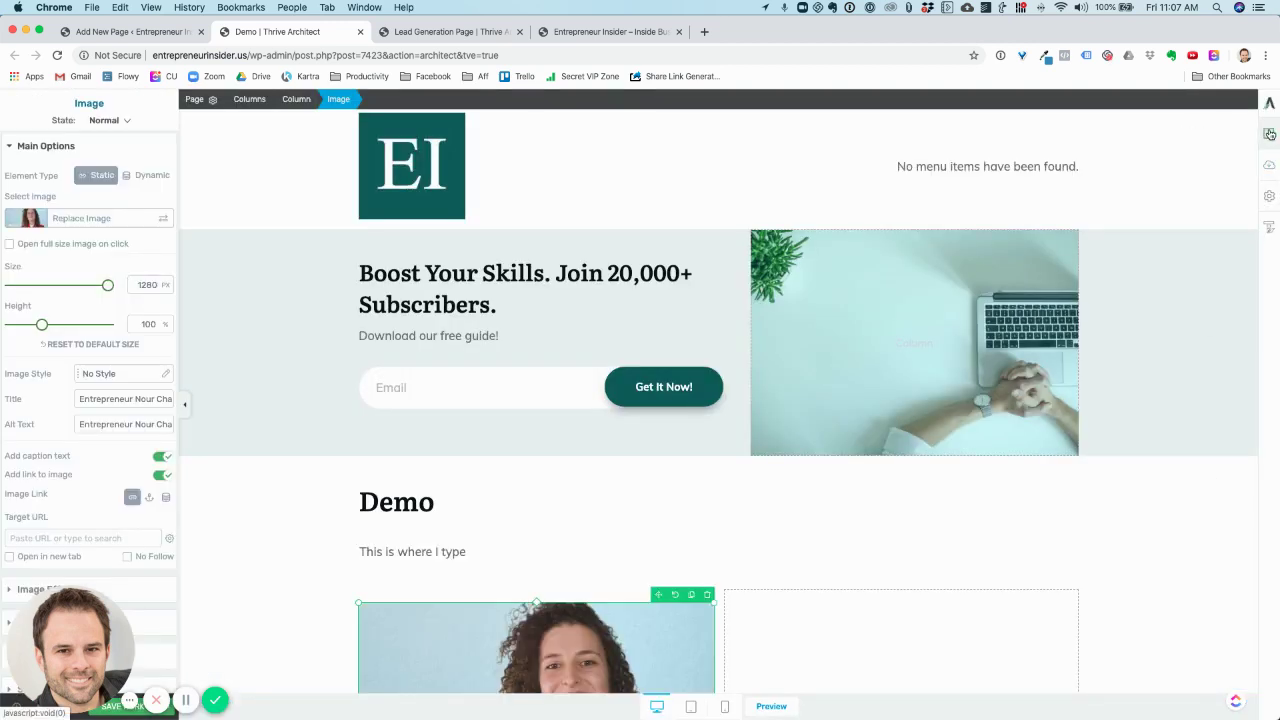
# - Add a text element to the empty second column, then duplicate it and move the copy below the columns
pyautogui.click(1269, 133)
pyautogui.moveTo(1146, 223); pyautogui.dragTo(842, 675)
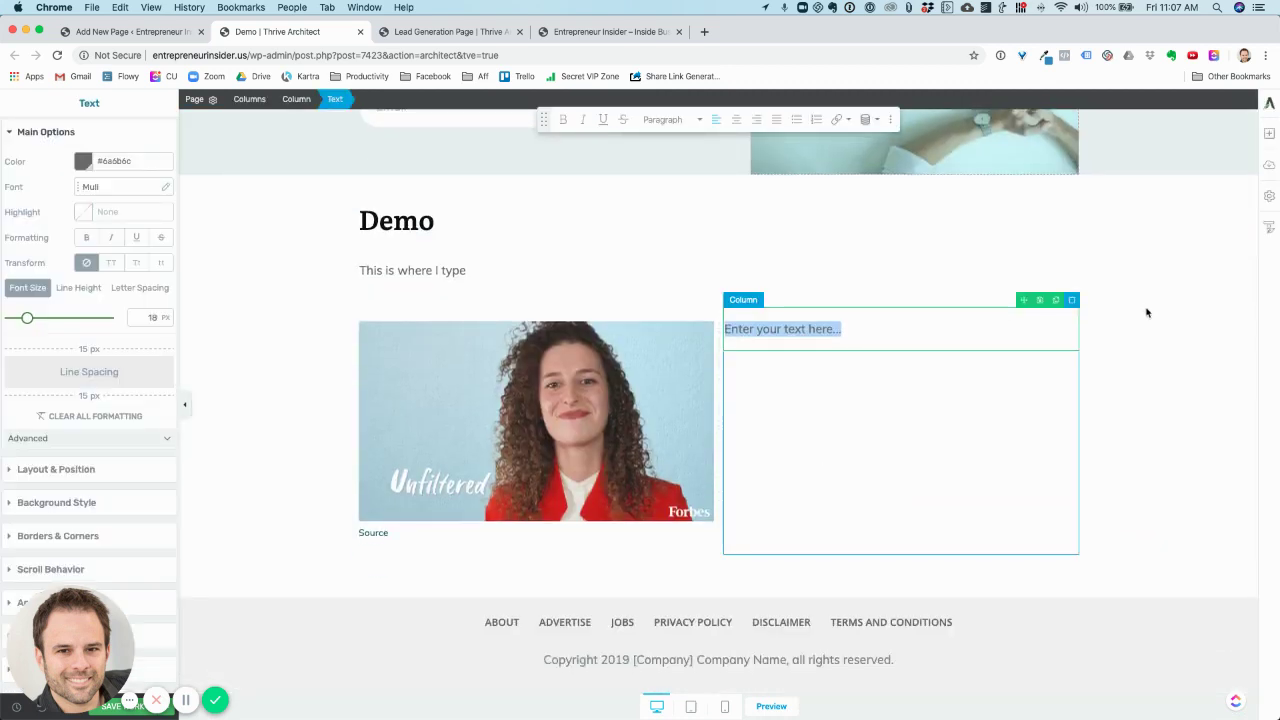
pyautogui.click(1040, 300)
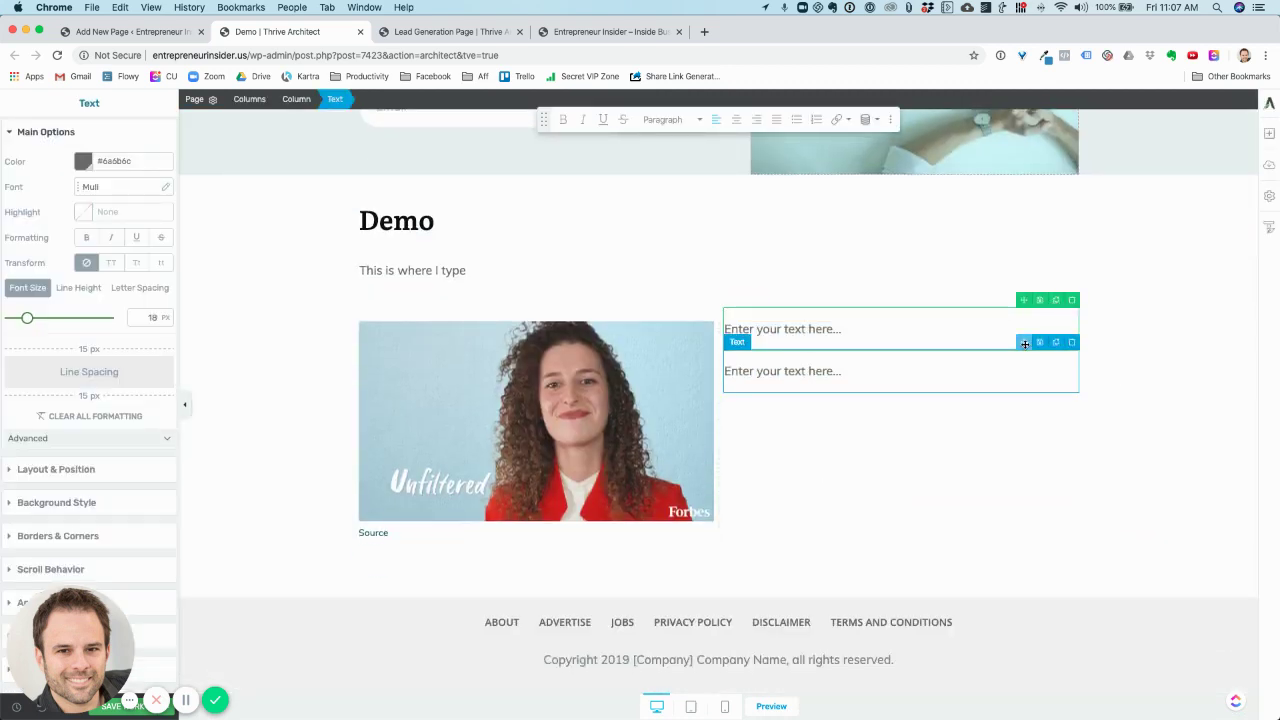
pyautogui.moveTo(1023, 342); pyautogui.dragTo(674, 557)
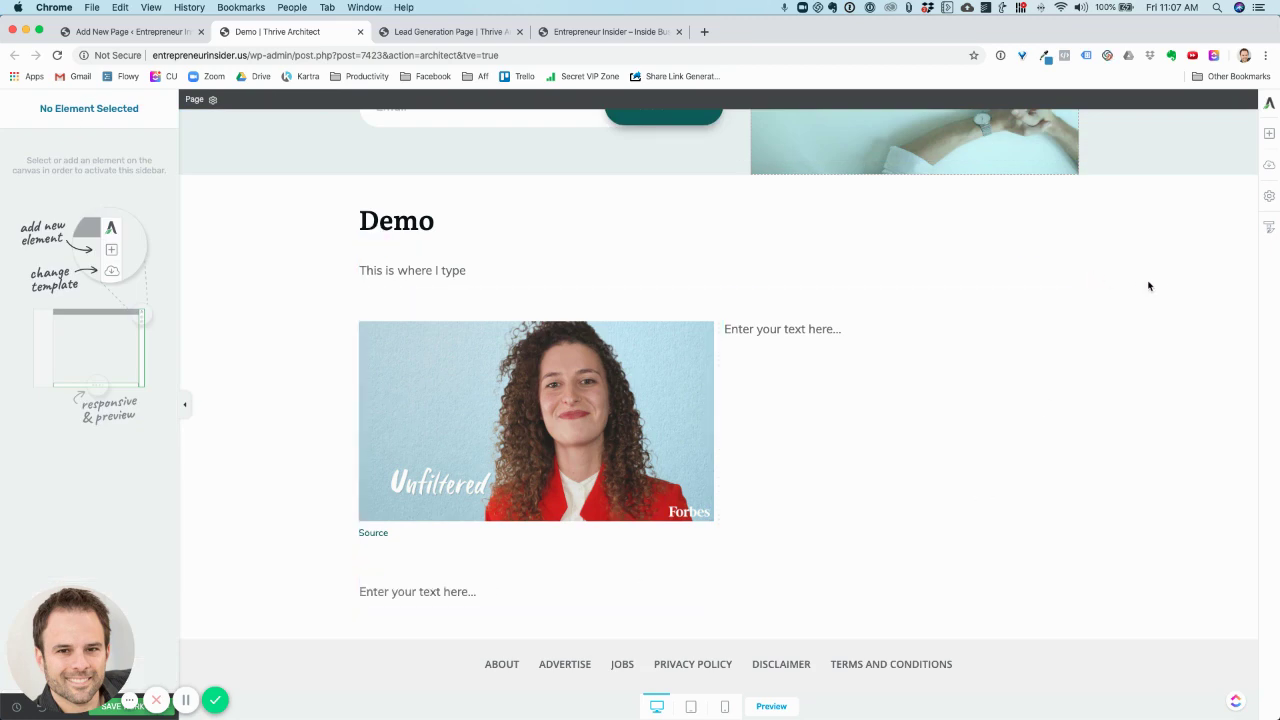
# - Save the Demo page and look over its banner and content
pyautogui.scroll(6, 1168, 302)
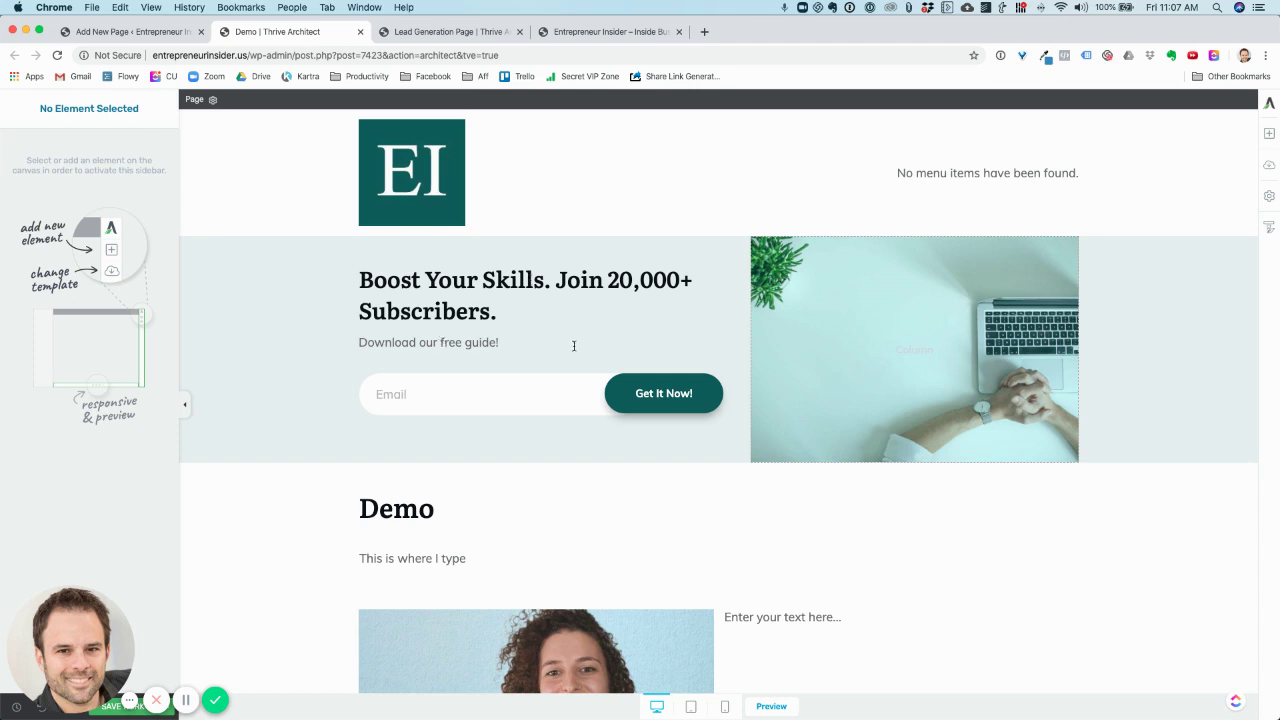
pyautogui.click(131, 706)
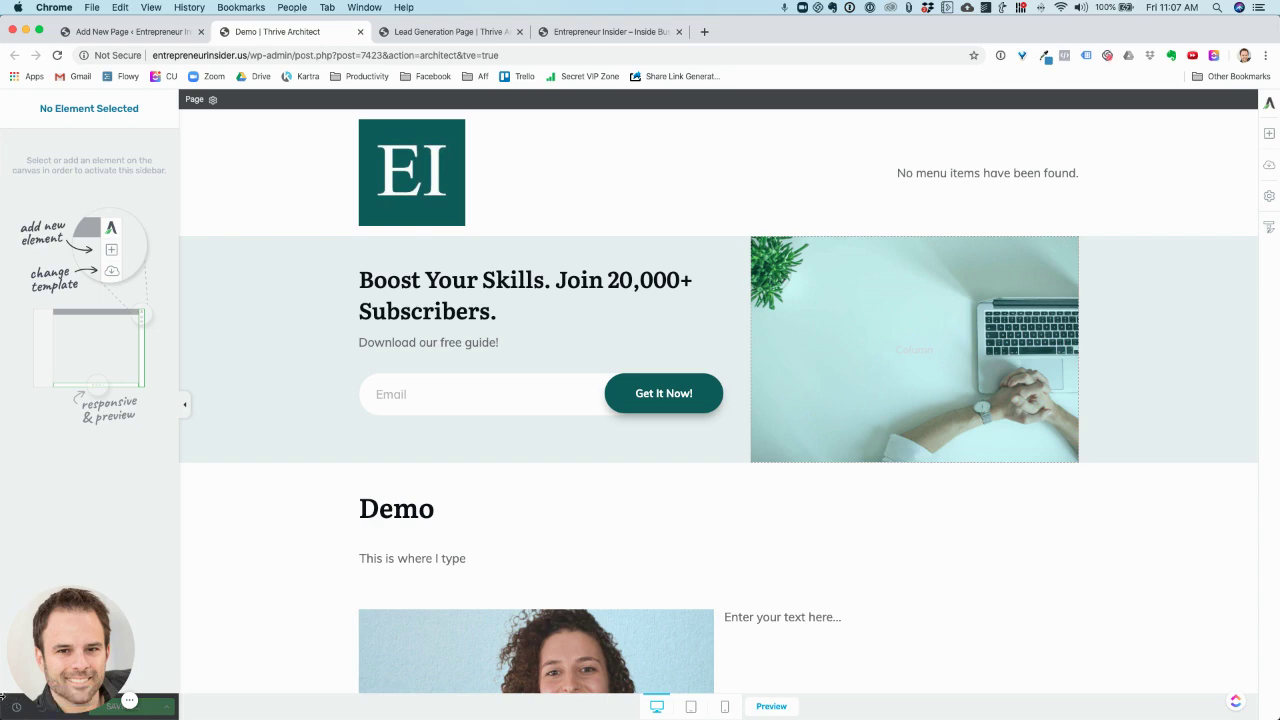
pyautogui.scroll(-4, 900, 477)
pyautogui.scroll(4, 463, 491)
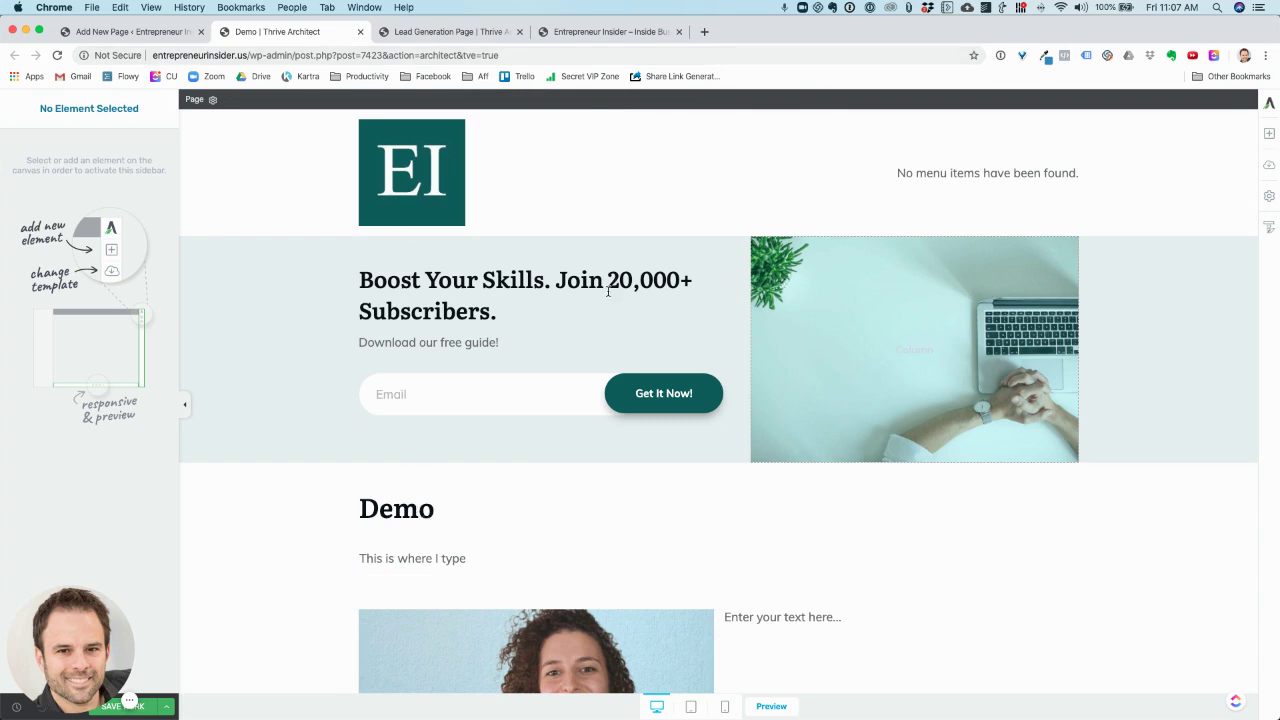
# - Switch to Thrive Theme Builder for the current template, change the banner's subheading to "Subscribe For Free", and save the template
pyautogui.moveTo(1268, 227)
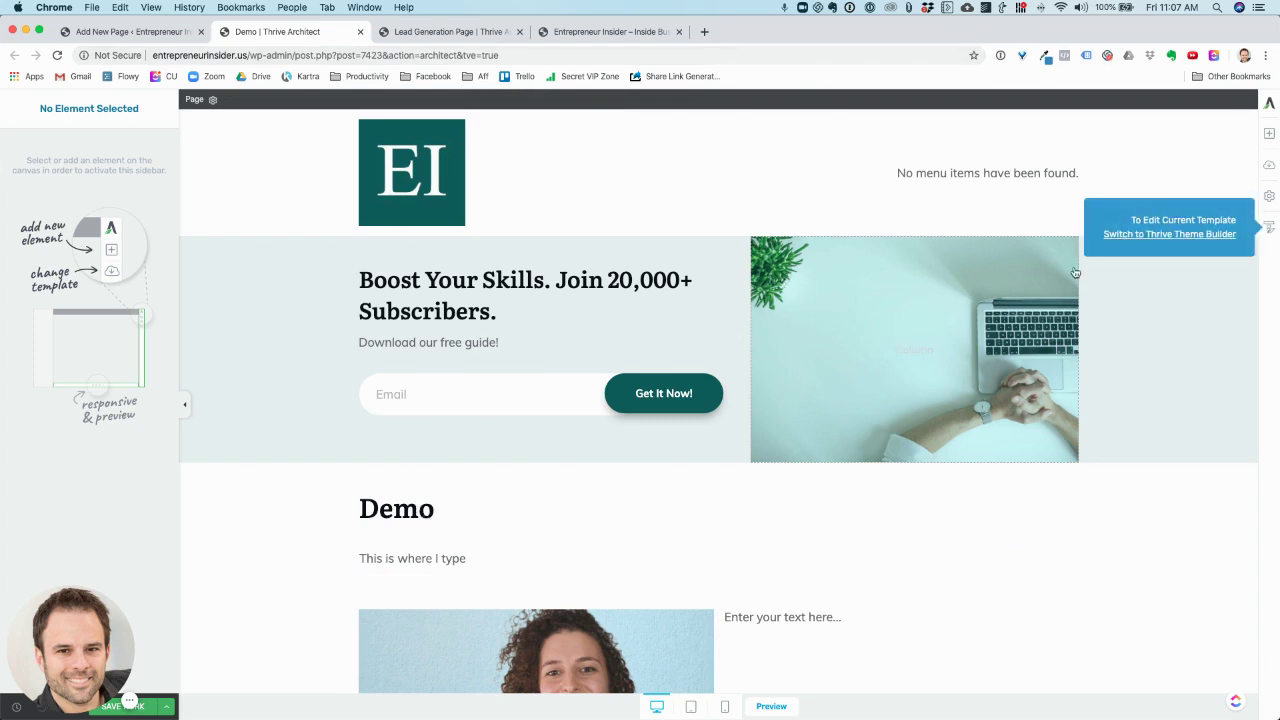
pyautogui.click(1165, 234)
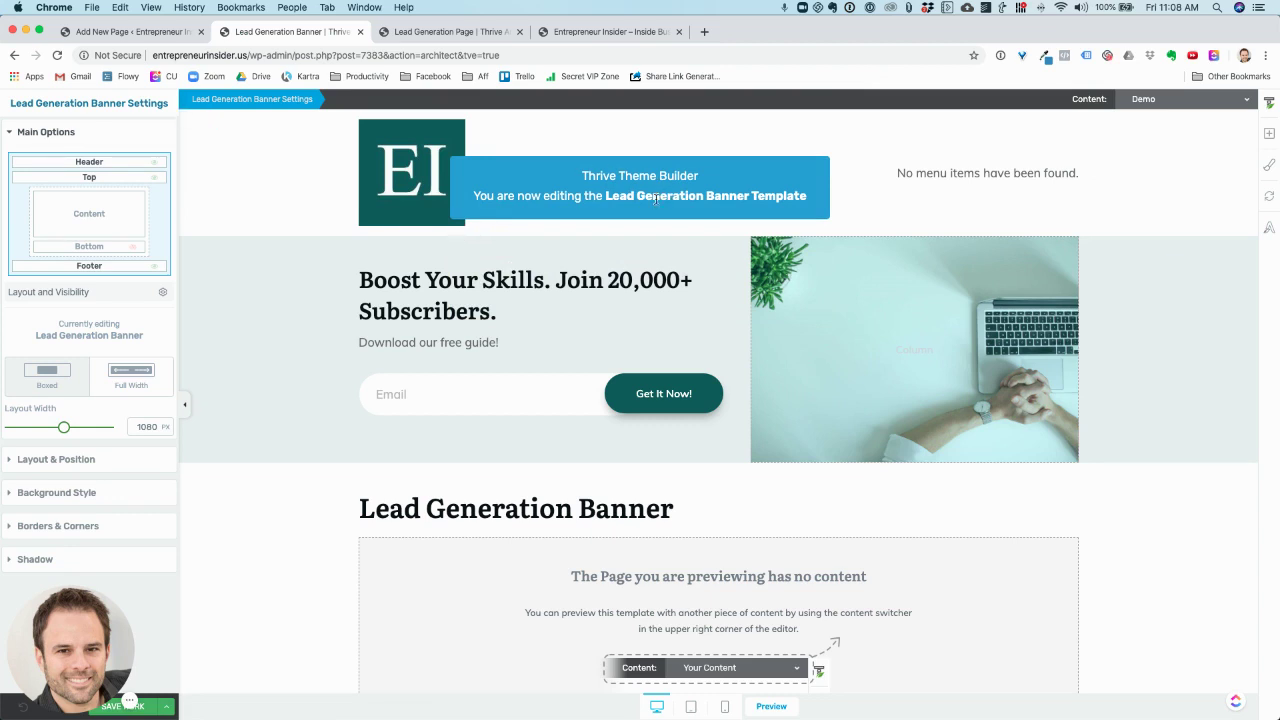
pyautogui.click(436, 342)
pyautogui.write('Subscribe For Free')
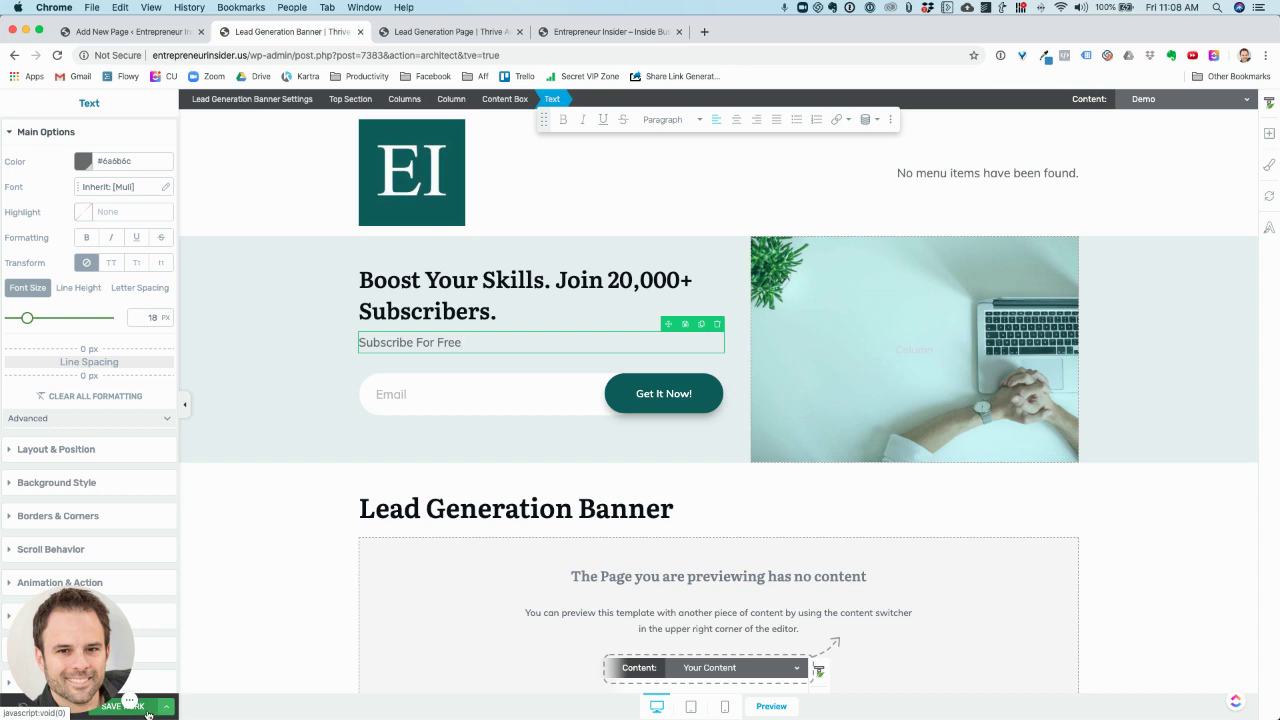
pyautogui.click(147, 712)
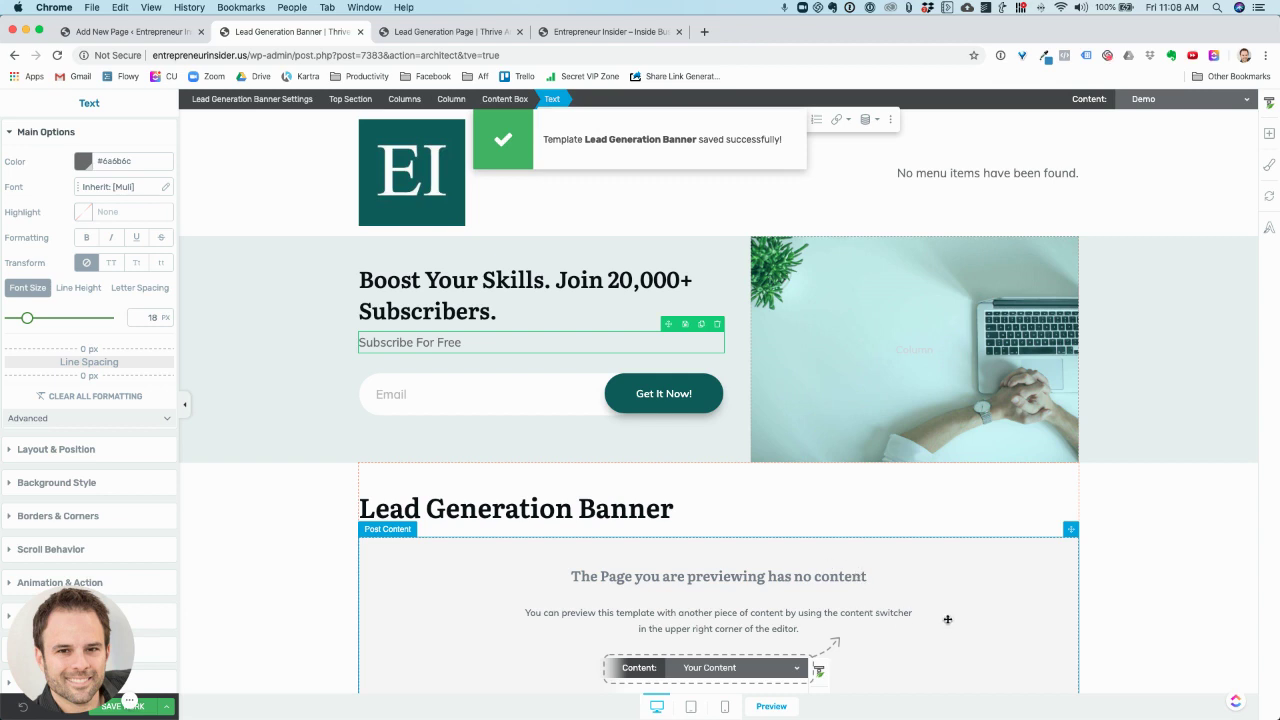
# - Try to return from the template to the Demo page, searching the website content for "demo"
pyautogui.scroll(-4, 947, 619)
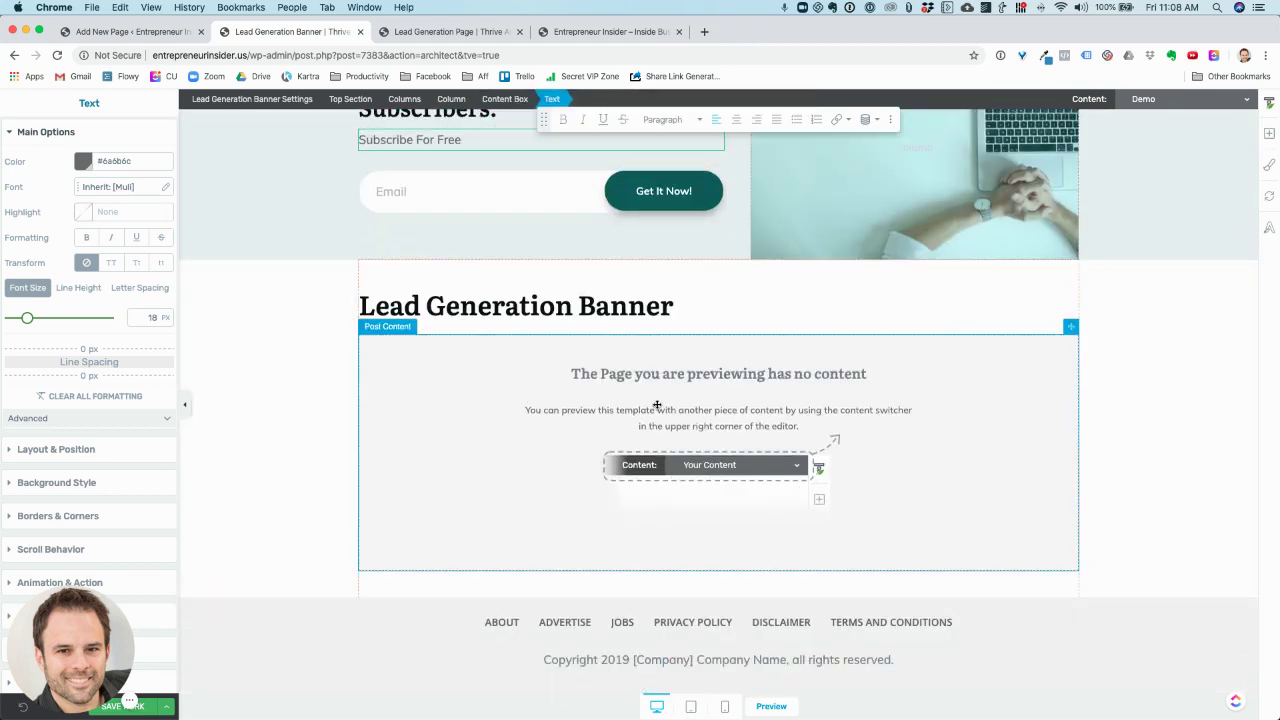
pyautogui.scroll(3, 722, 465)
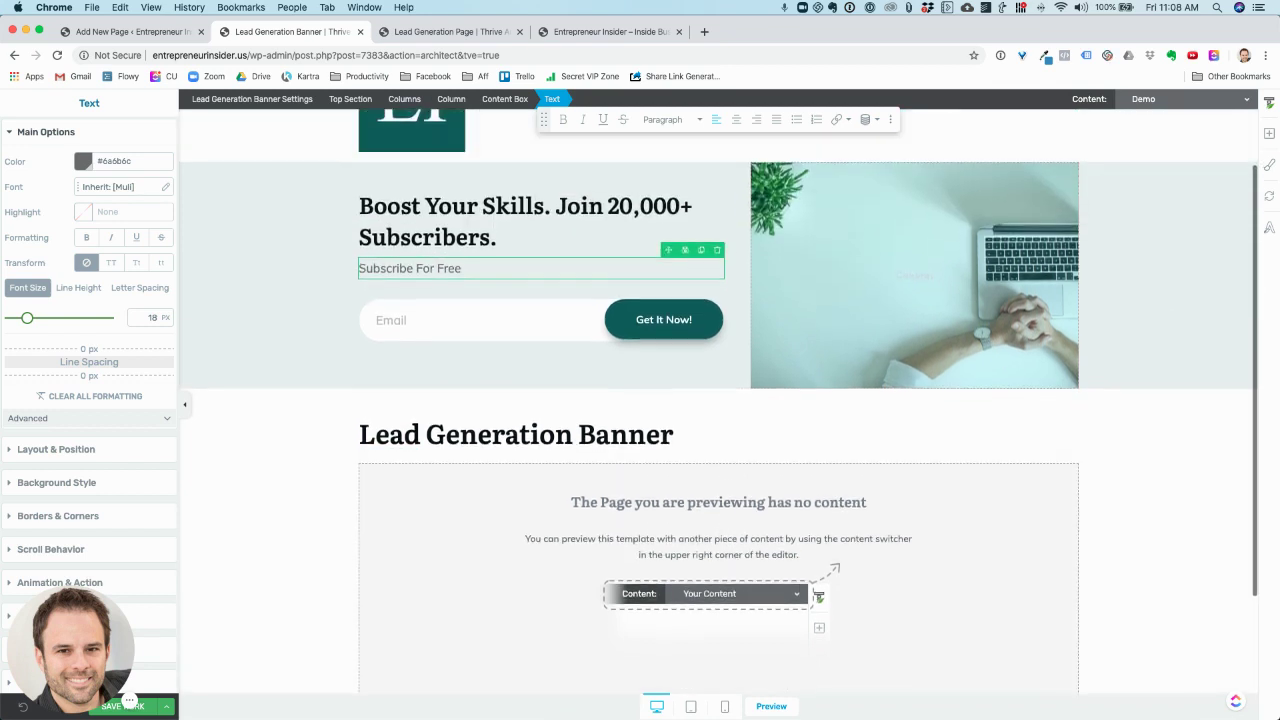
pyautogui.click(1271, 232)
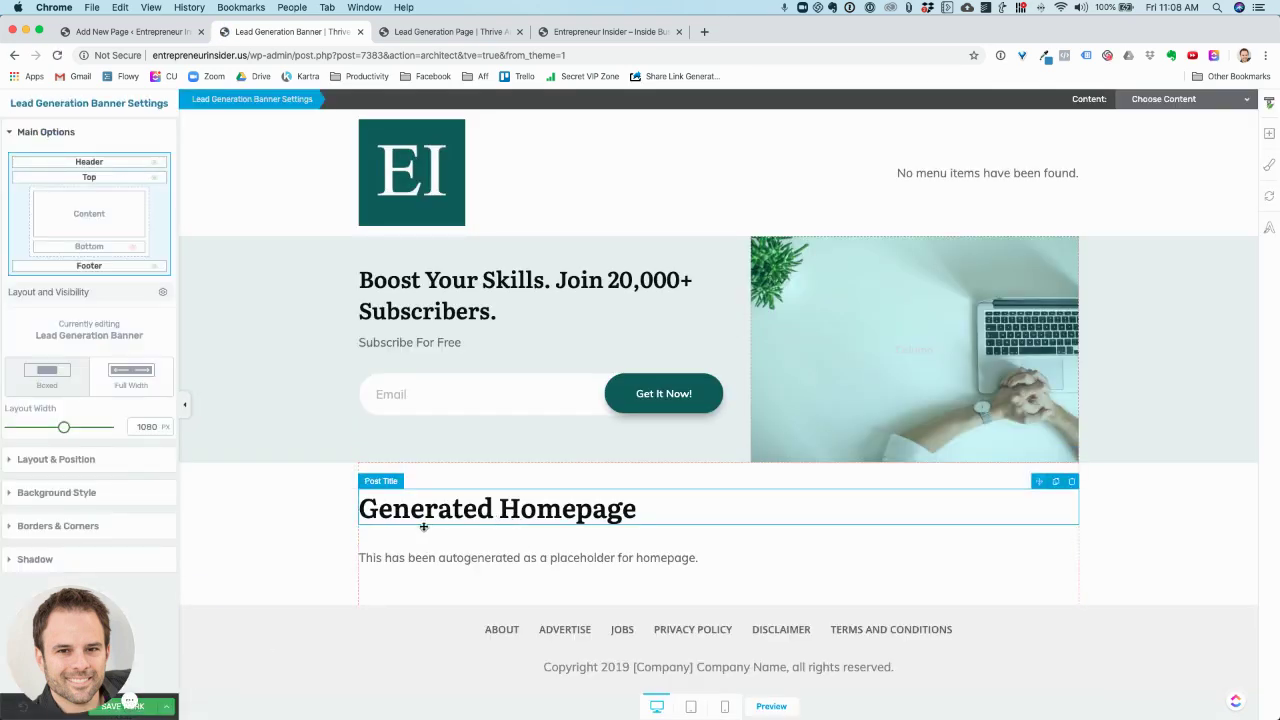
pyautogui.scroll(-1, 480, 545)
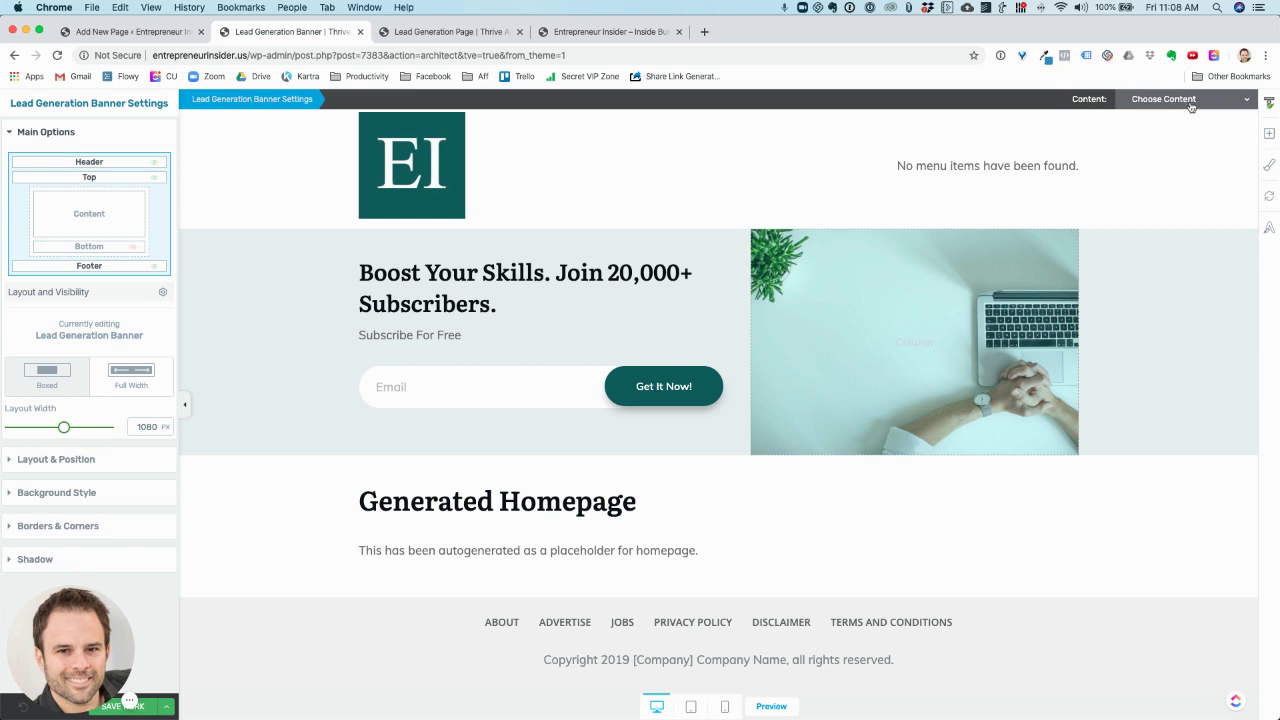
pyautogui.click(1226, 104)
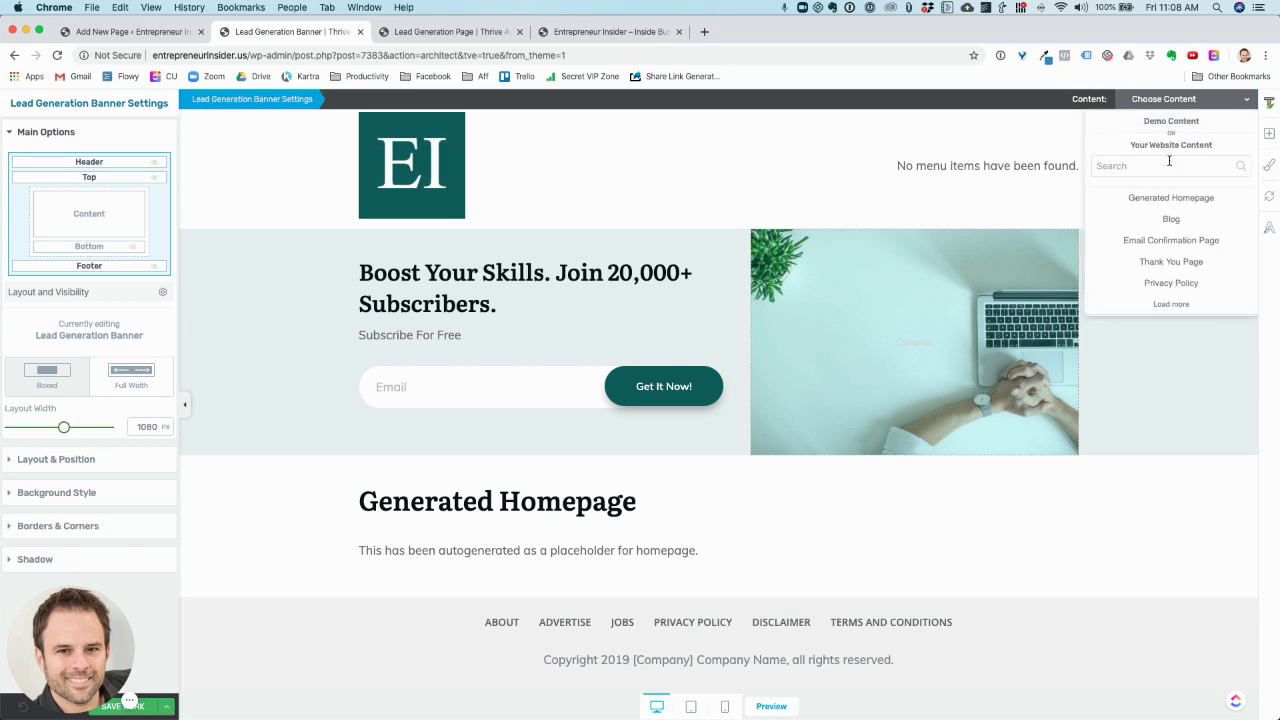
pyautogui.write('demo')
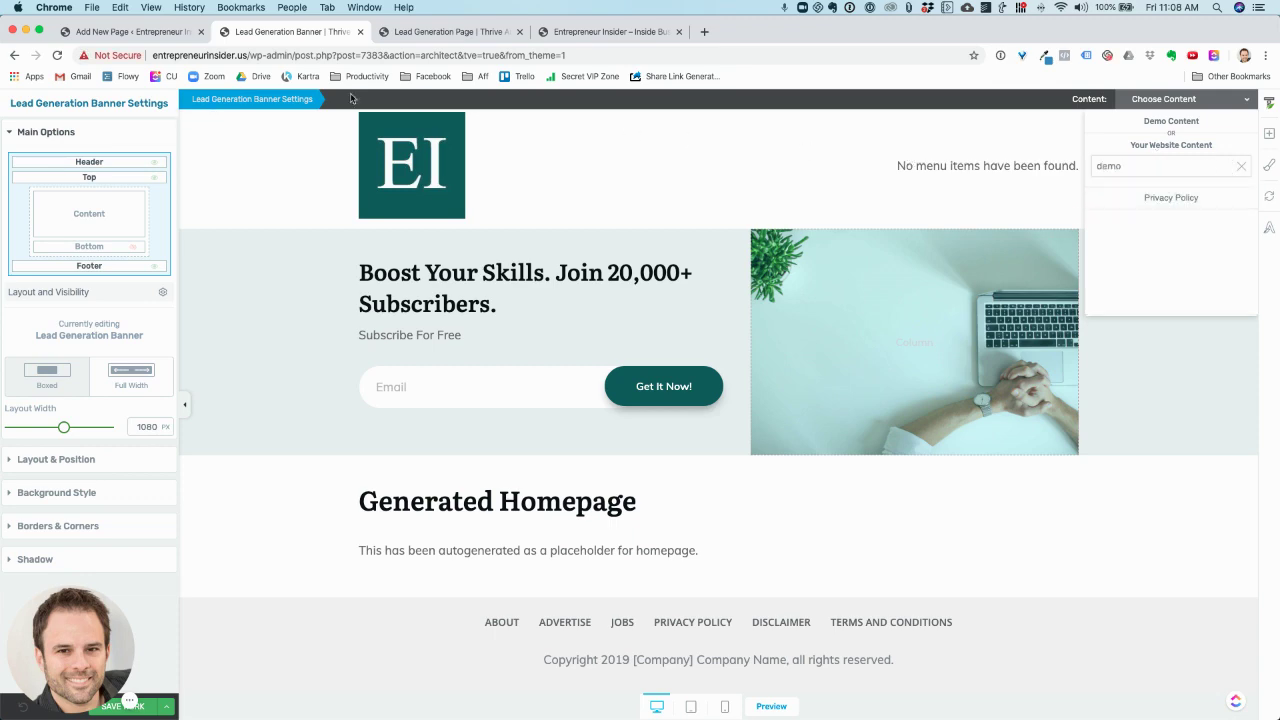
# - Save the Lead Generation Banner template and return to the template dashboard
pyautogui.click(450, 31)
pyautogui.click(290, 31)
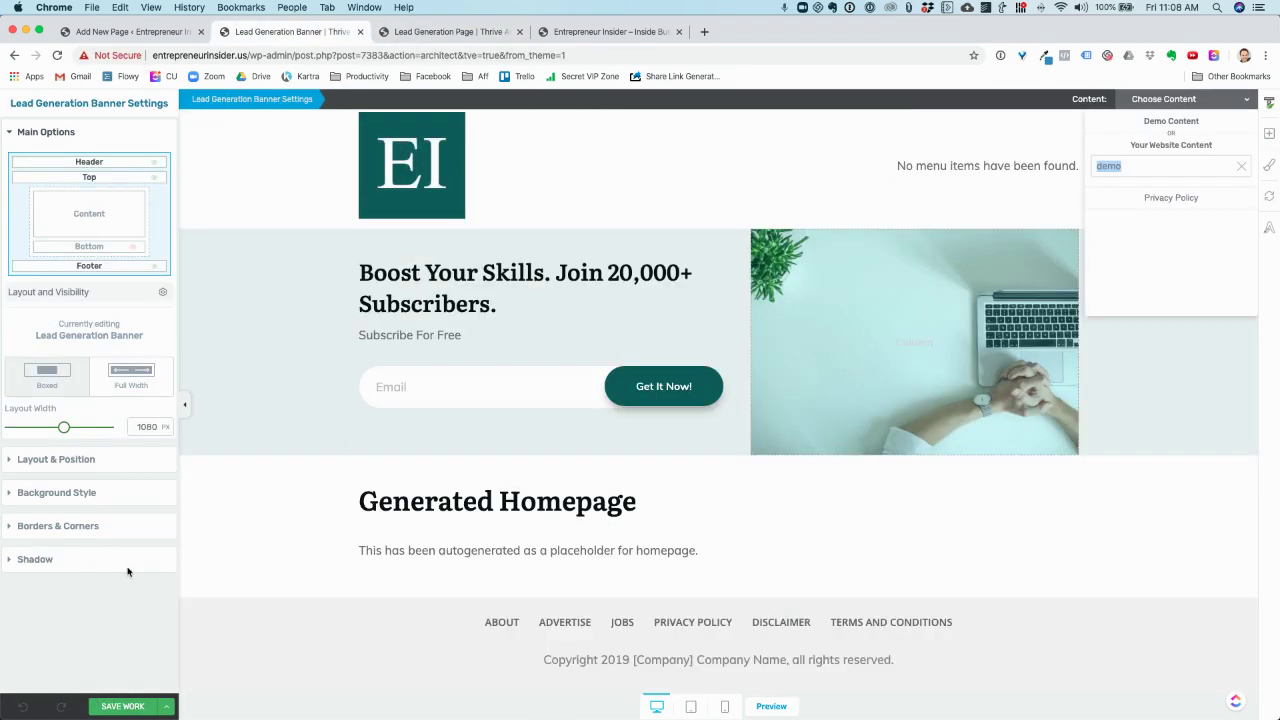
pyautogui.press('super+r')
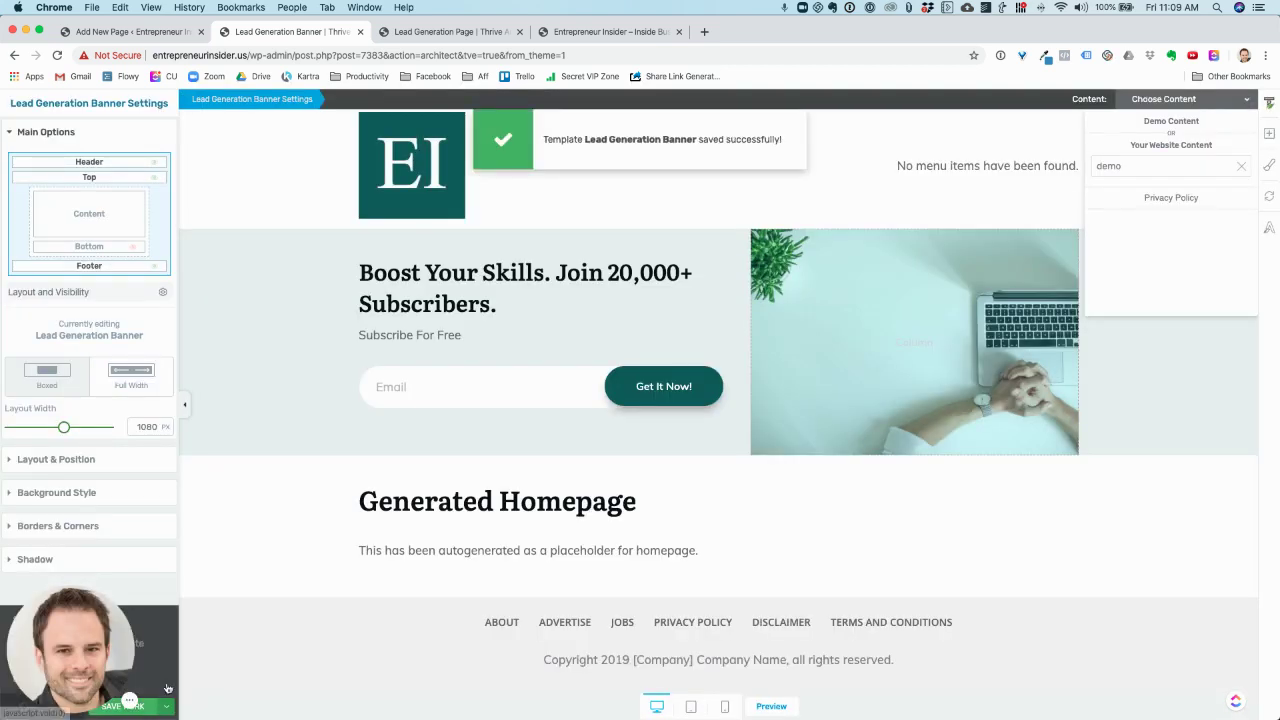
pyautogui.click(22, 604)
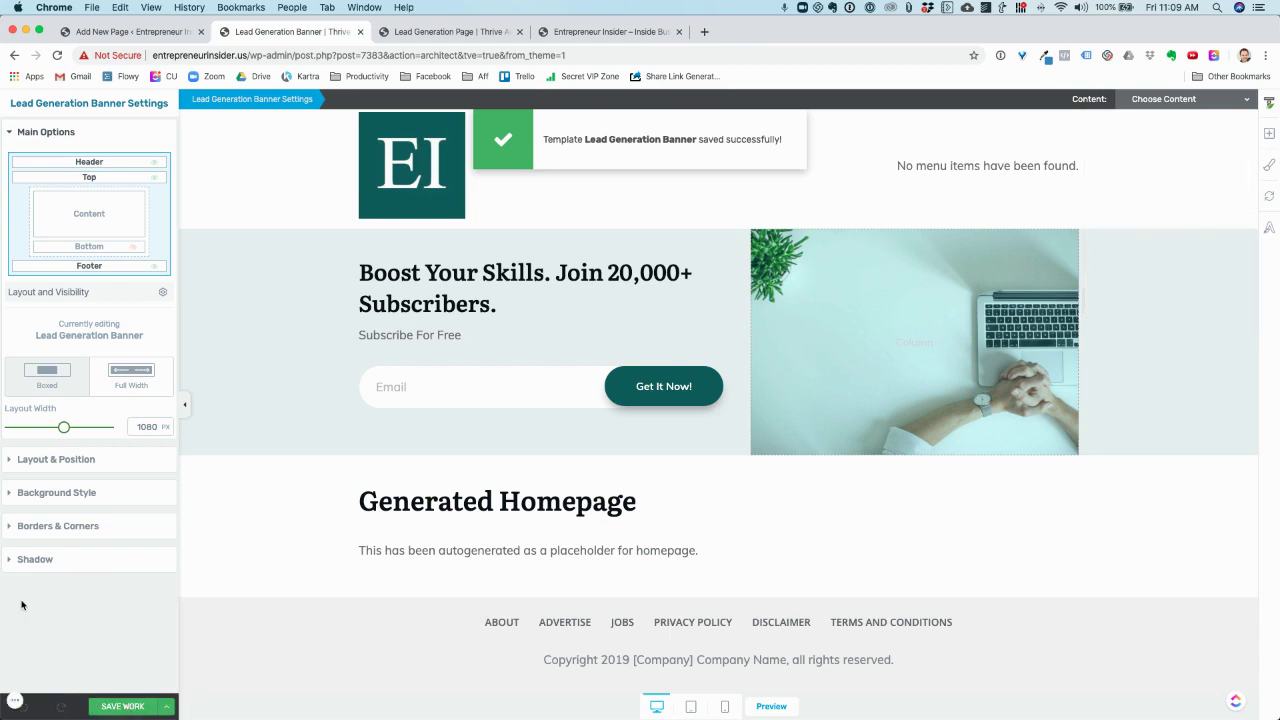
pyautogui.click(166, 706)
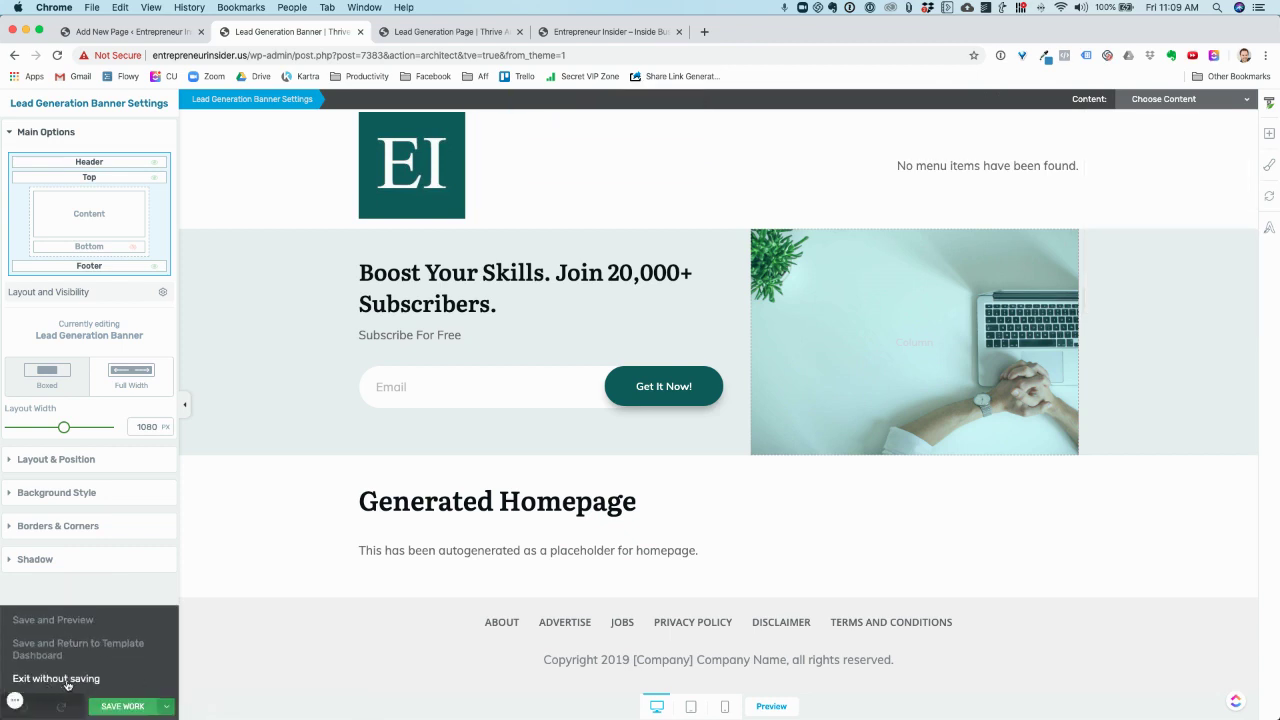
pyautogui.click(73, 649)
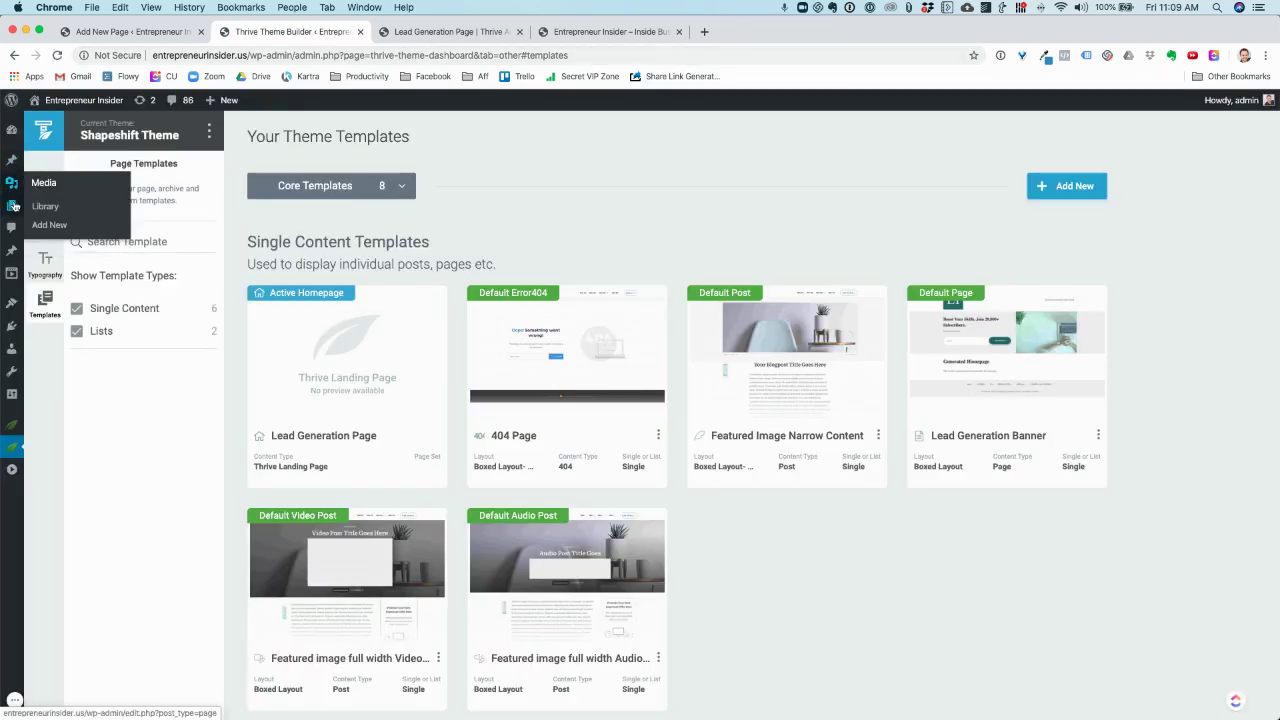
# - Open the Demo draft from the site's page list in Thrive Architect and review its banner and content
pyautogui.moveTo(13, 206)
pyautogui.click(38, 247)
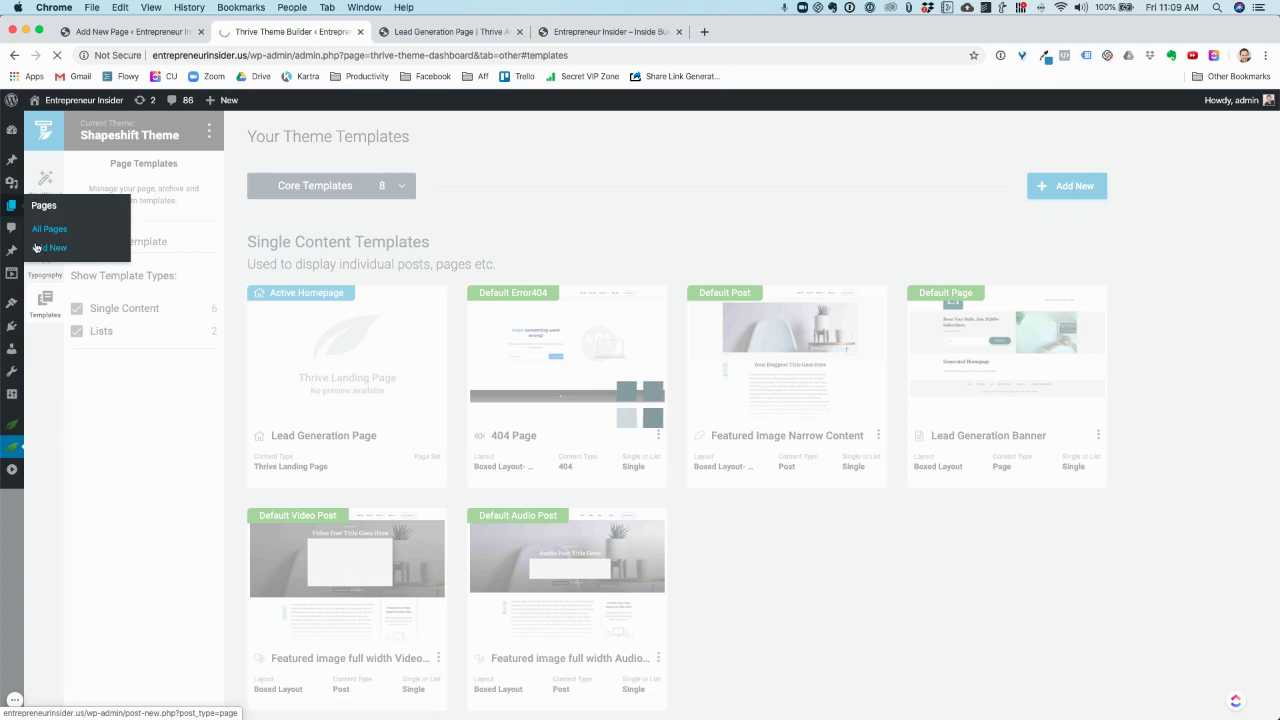
pyautogui.moveTo(171, 283)
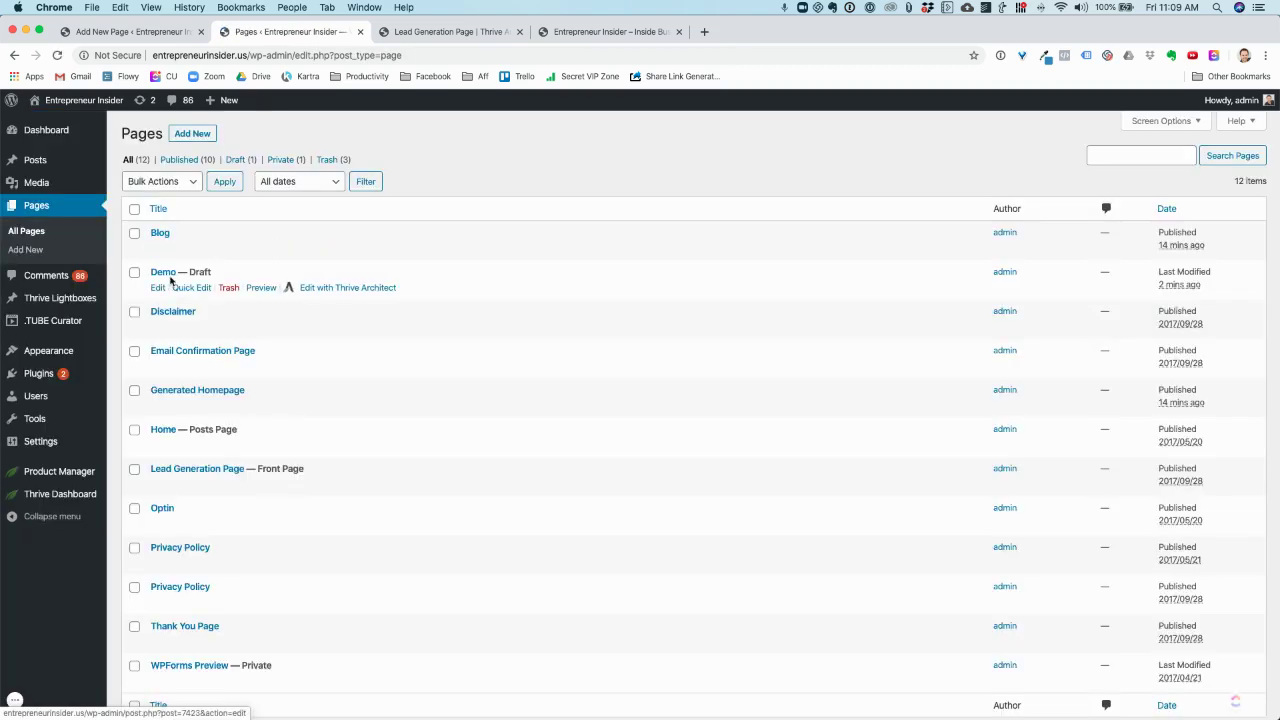
pyautogui.click(352, 289)
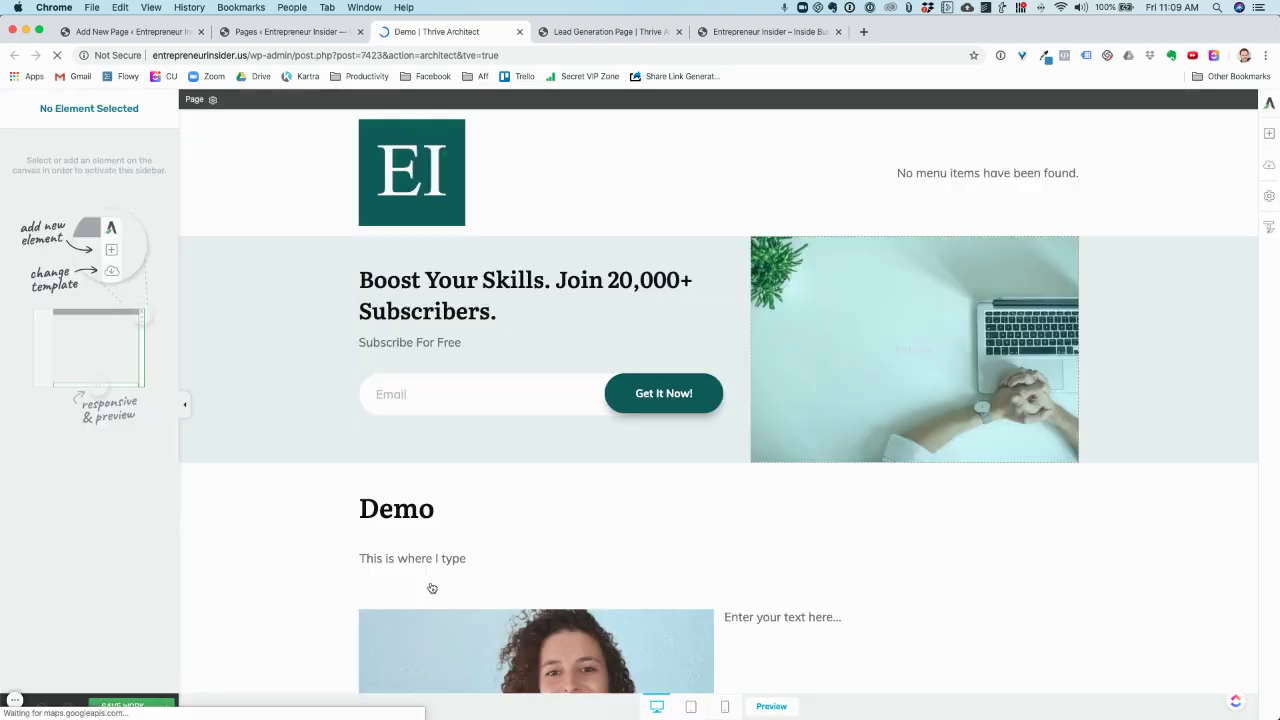
pyautogui.scroll(-3, 705, 384)
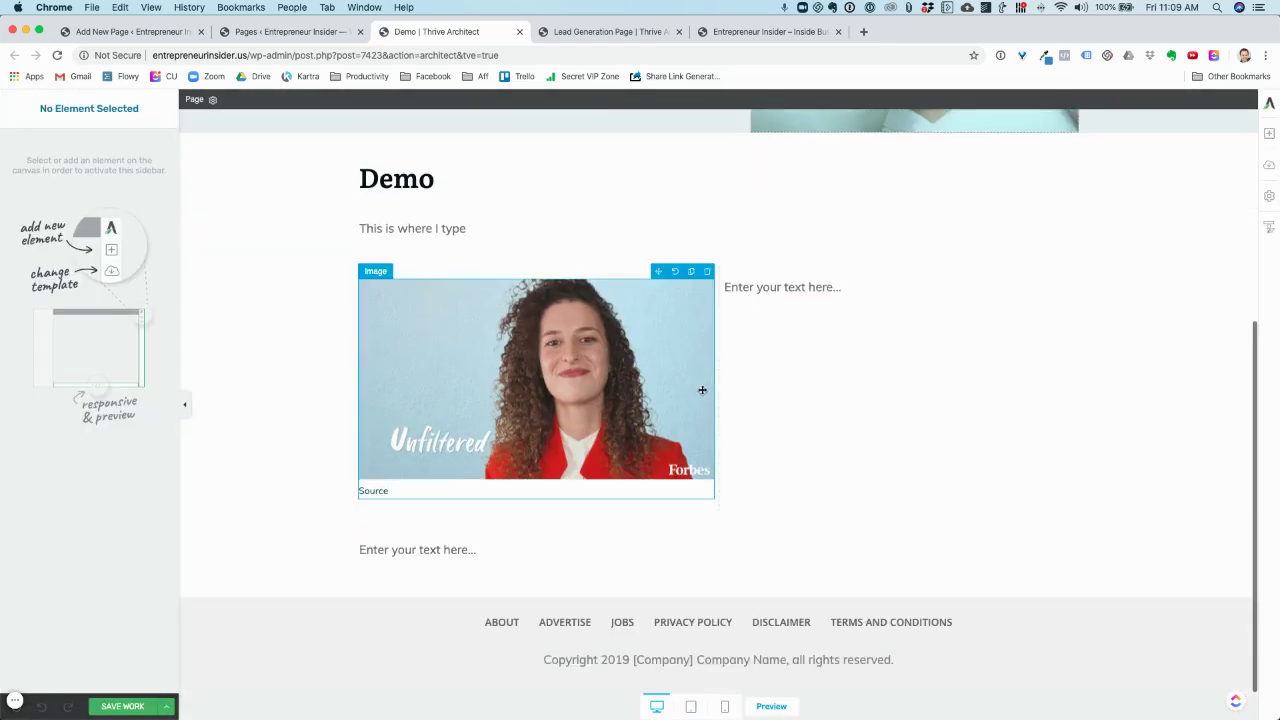
pyautogui.scroll(3, 760, 453)
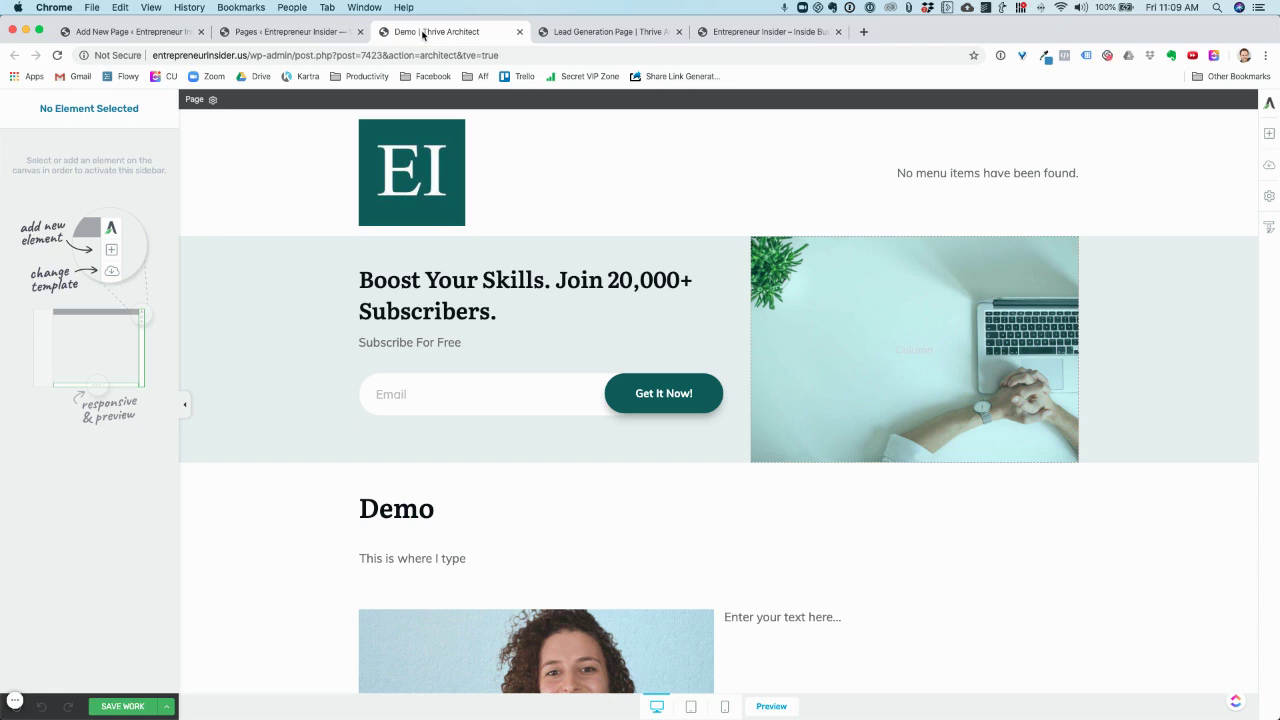
# - Replace the paragraph beneath the Demo heading with the site owner's personal web address ending in "/thrivebuilder"
pyautogui.click(490, 557)
pyautogui.tripleClick(419, 558)
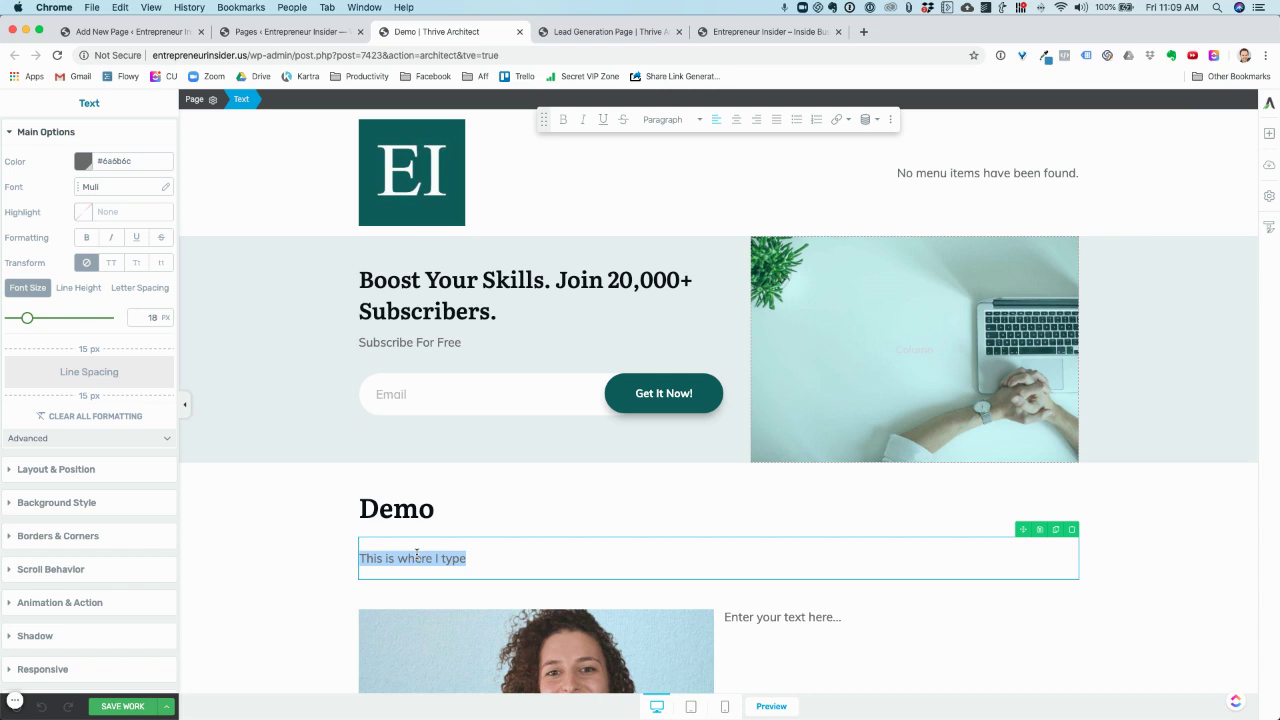
pyautogui.write('BradCostanzo')
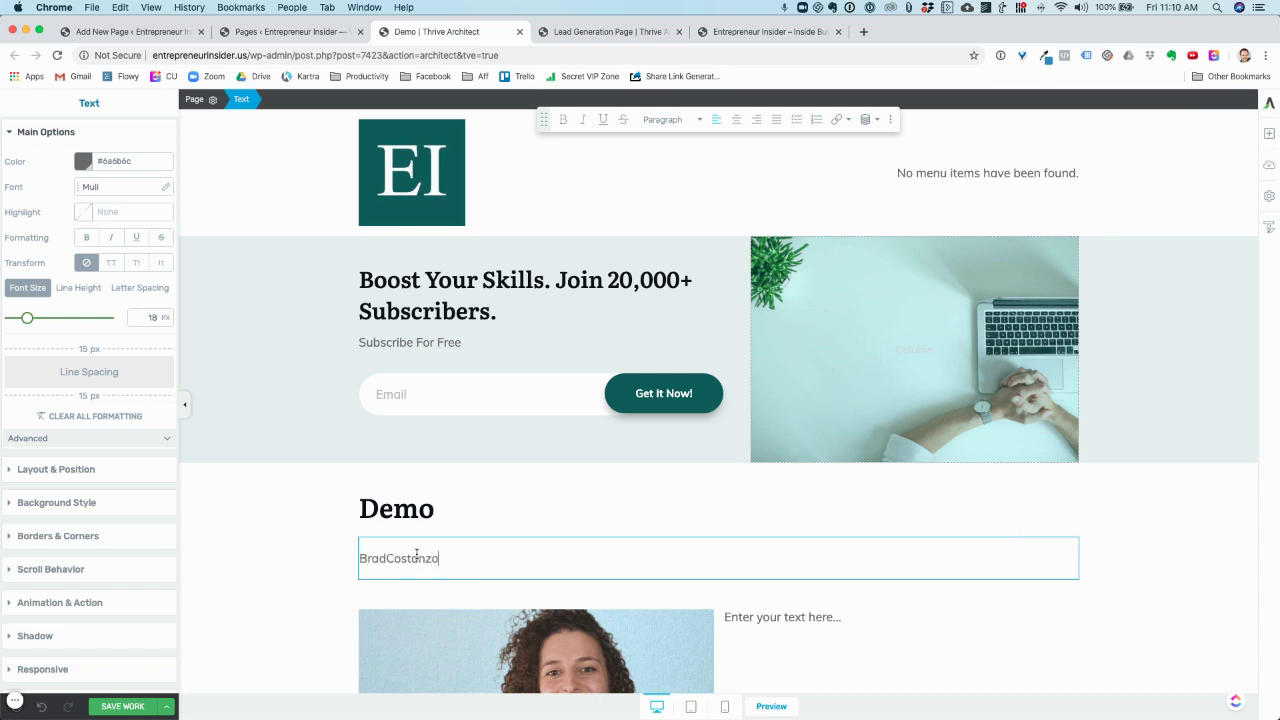
pyautogui.write('.com/thrivebuilder')
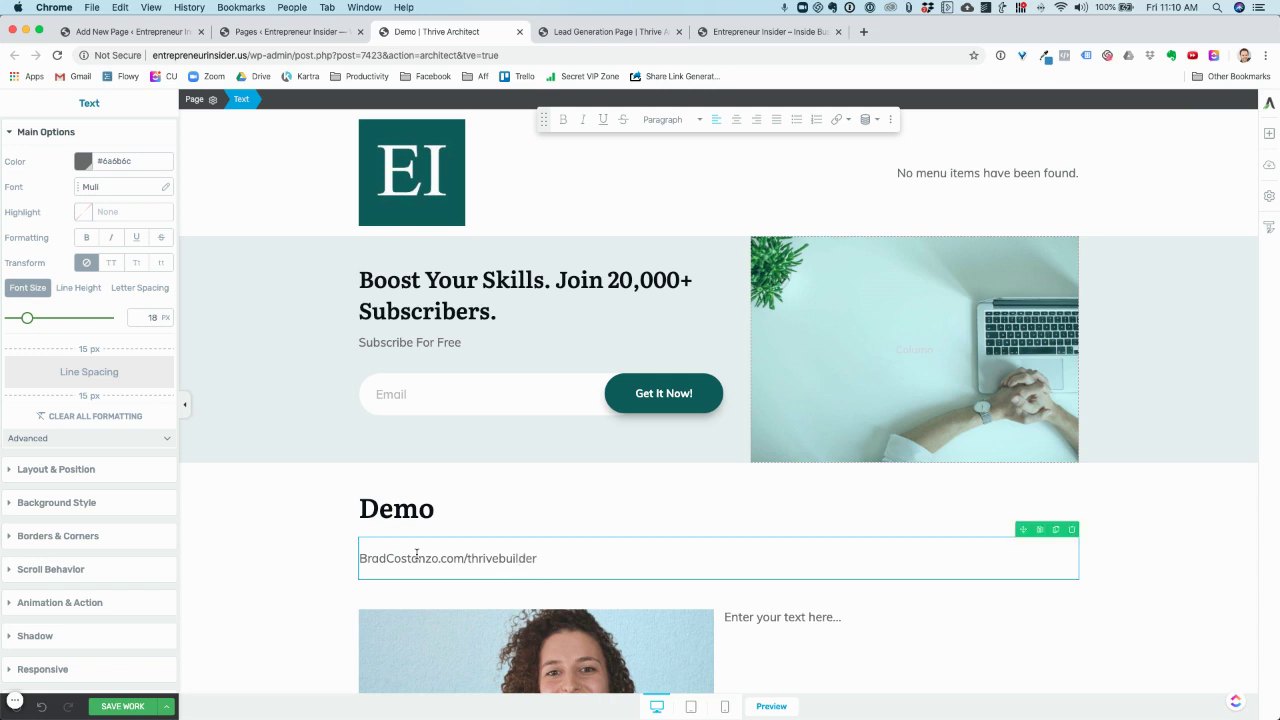